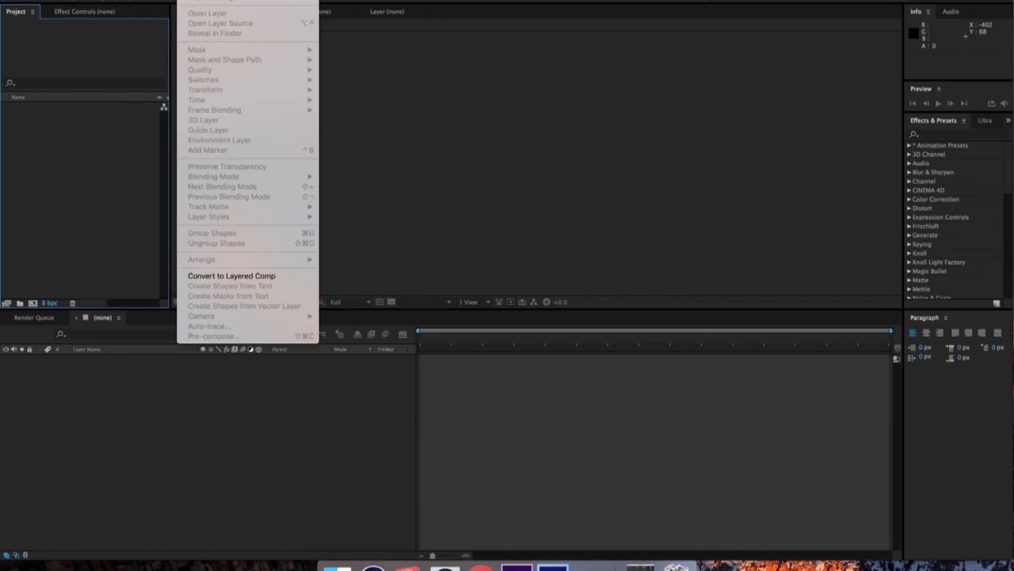
Create a 1920 × 1080 px, 25 fps composition named xwing and add a comp-sized black solid named e3d
{"action": "left_click", "coordinate": [153, 0]}
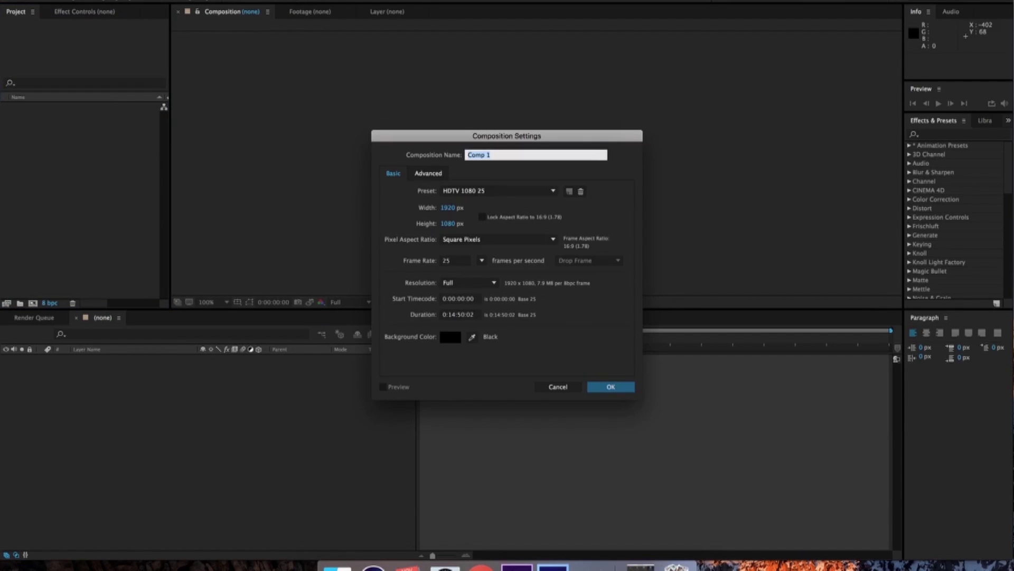
{"action": "type", "text": "xwing"}
{"action": "key", "text": "Return"}
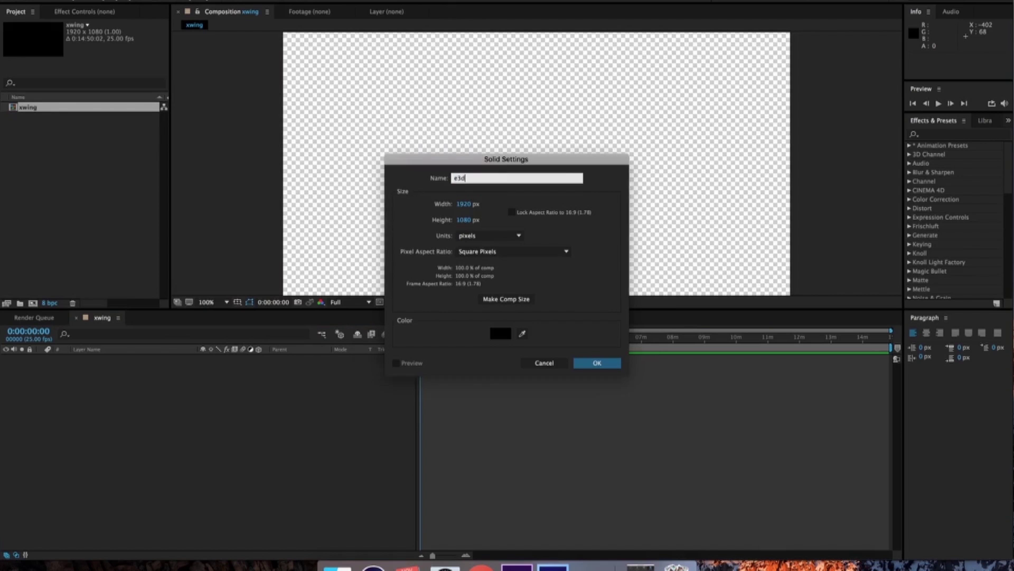
{"action": "type", "text": "d"}
{"action": "key", "text": "Return"}
Apply the Video Copilot Element effect to the e3d solid and open its Scene Setup
{"action": "left_click", "coordinate": [218, 1]}
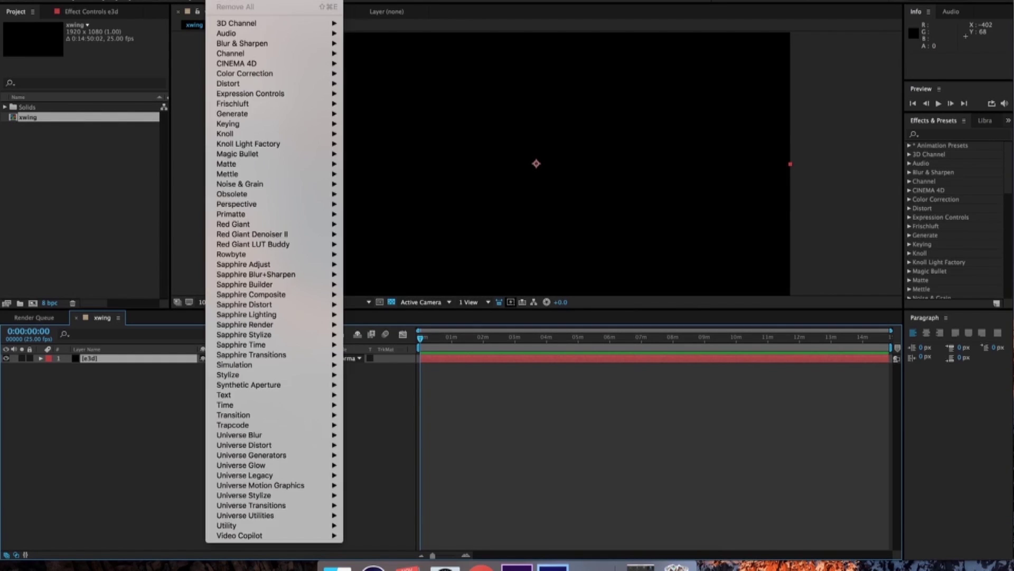
{"action": "mouse_move", "coordinate": [240, 535]}
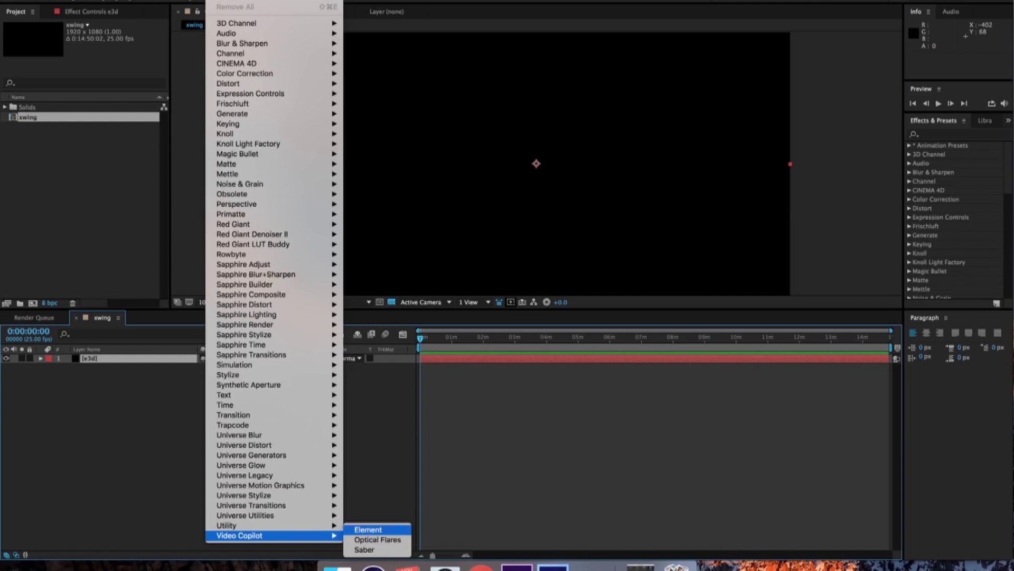
{"action": "left_click", "coordinate": [368, 529]}
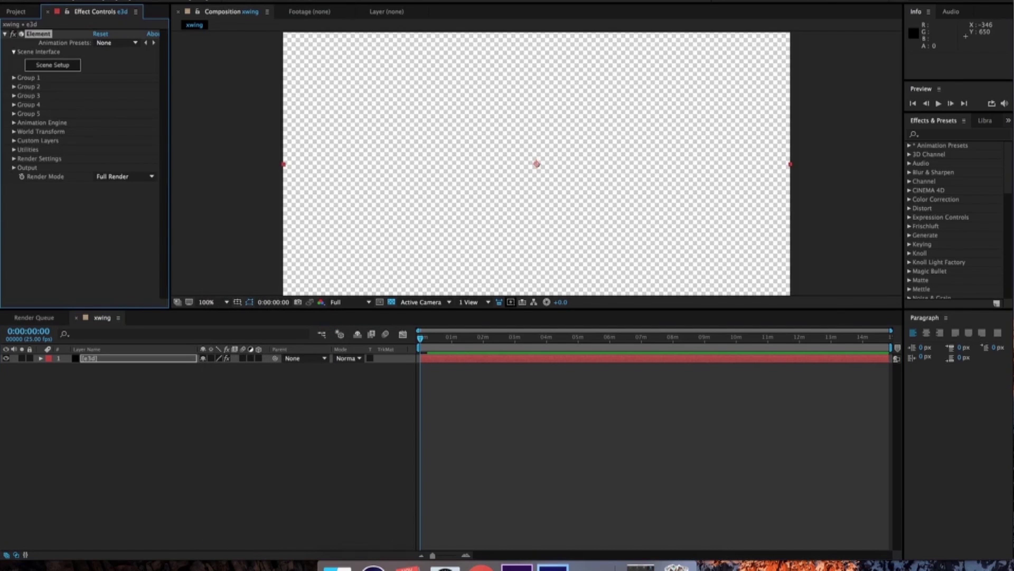
{"action": "left_click", "coordinate": [52, 65]}
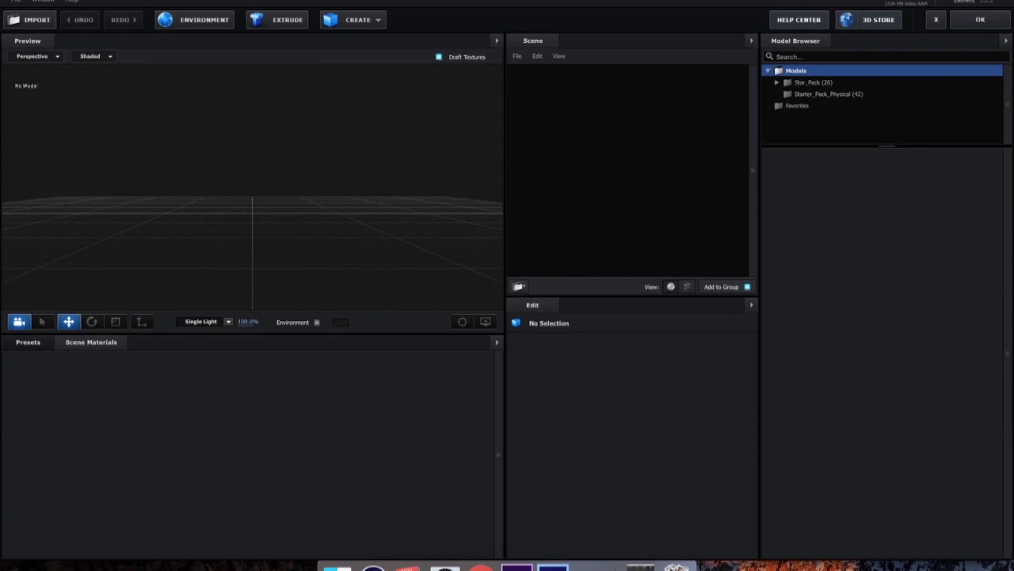
Add a plane as the floor and, with scale unlinked, stretch it to 277.5% in X and 590% in Z
{"action": "left_click", "coordinate": [353, 20]}
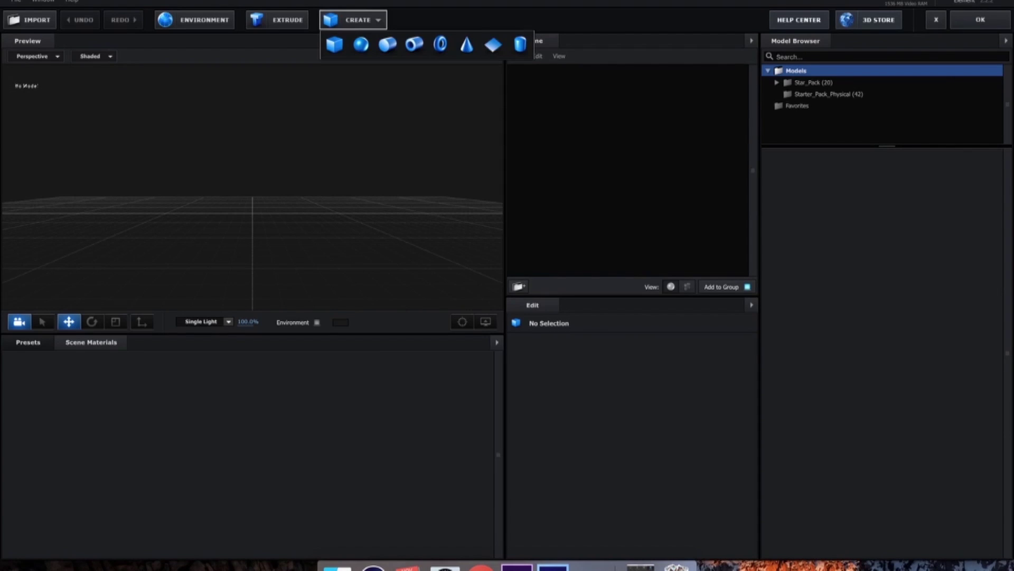
{"action": "left_click", "coordinate": [493, 45]}
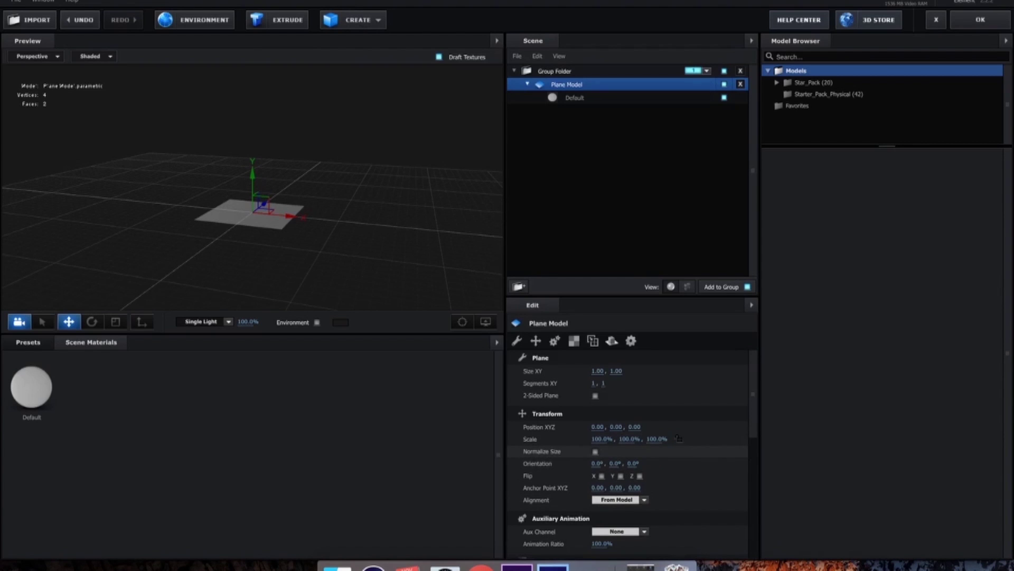
{"action": "left_click_drag", "start_coordinate": [601, 439], "coordinate": [916, 436]}
{"action": "left_click_drag", "start_coordinate": [602, 438], "coordinate": [601, 426]}
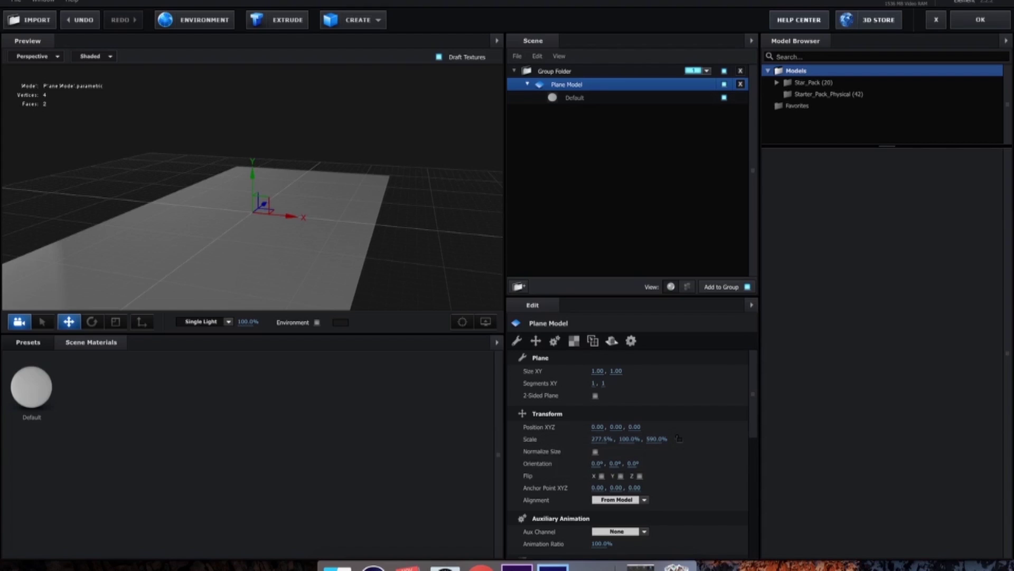
Add a second plane and stand it upright with a Z orientation of -90°
{"action": "left_click", "coordinate": [354, 20]}
{"action": "left_click", "coordinate": [493, 44]}
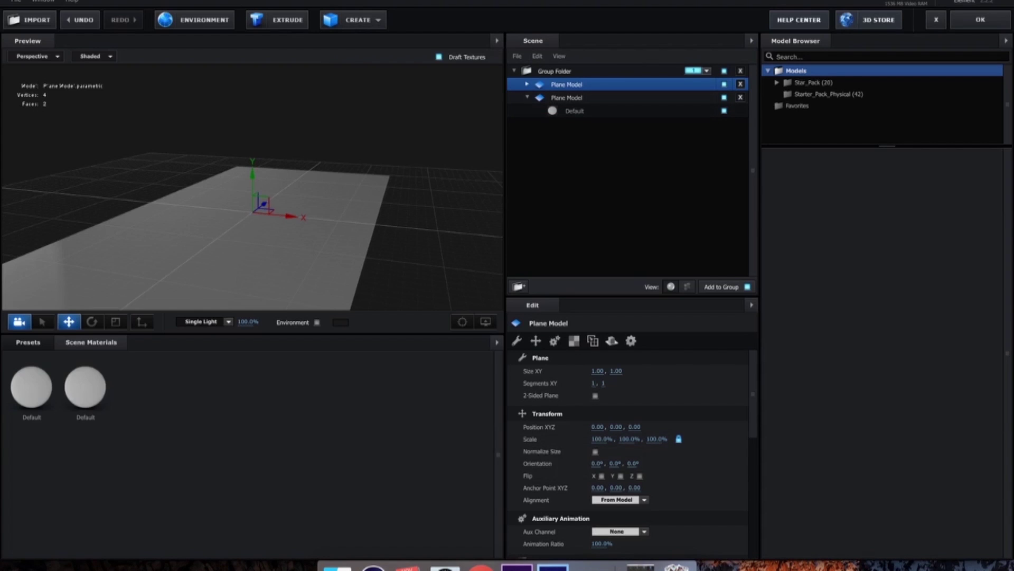
{"action": "left_click_drag", "start_coordinate": [637, 464], "coordinate": [588, 463]}
{"action": "left_click", "coordinate": [636, 464]}
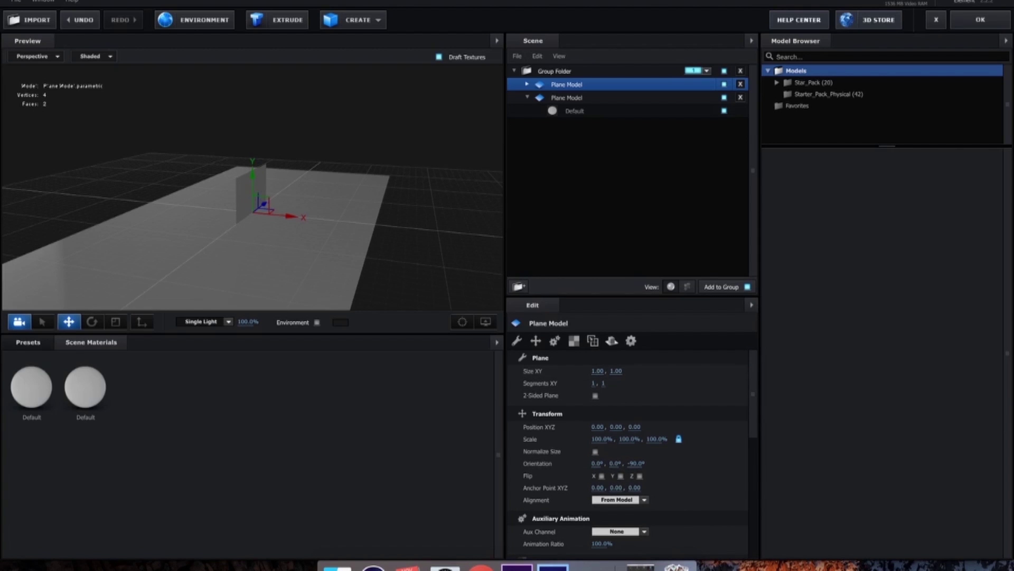
Move the upright plane to the floor's long edge at X -1.39 and stretch its Z scale to 586.5% to match the floor
{"action": "left_click_drag", "start_coordinate": [296, 227], "coordinate": [346, 232]}
{"action": "left_click_drag", "start_coordinate": [288, 210], "coordinate": [162, 217]}
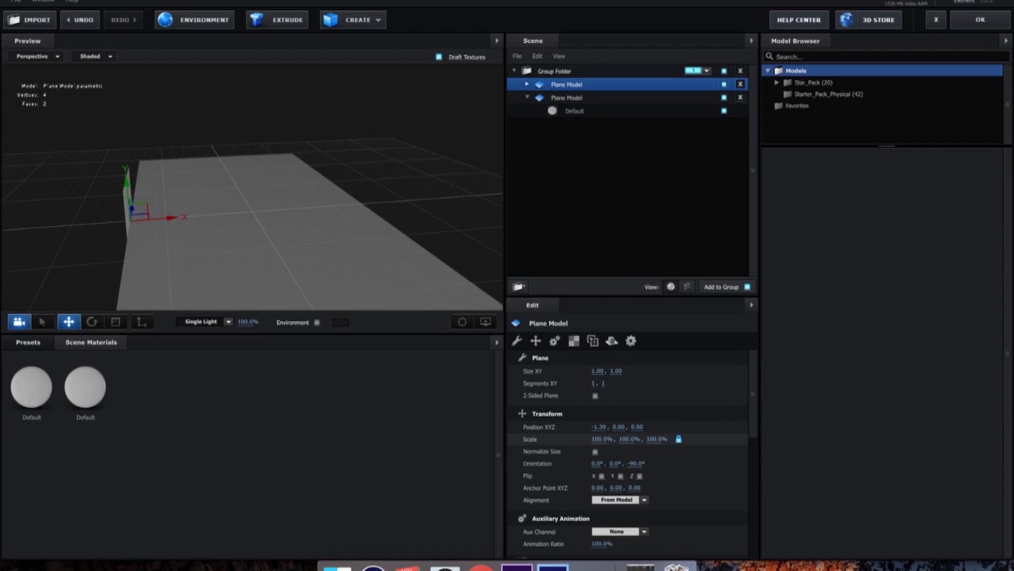
{"action": "left_click_drag", "start_coordinate": [344, 222], "coordinate": [237, 235]}
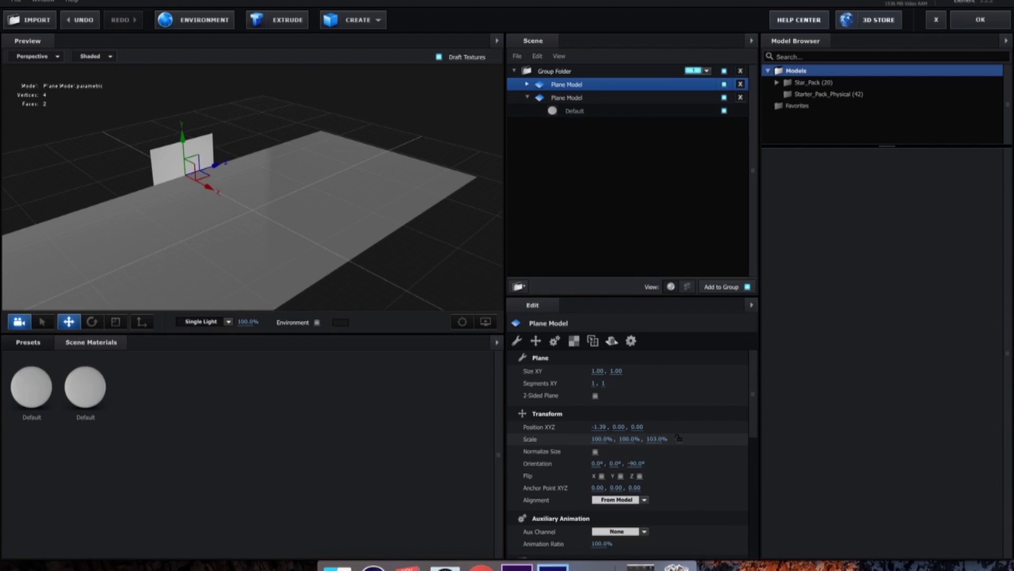
{"action": "left_click_drag", "start_coordinate": [657, 439], "coordinate": [935, 439]}
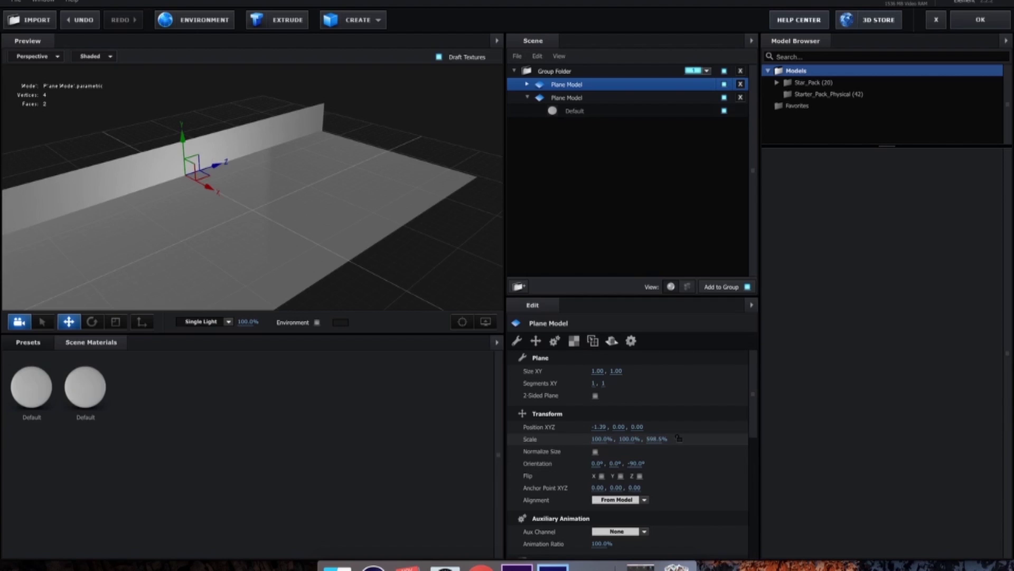
{"action": "left_click_drag", "start_coordinate": [238, 227], "coordinate": [301, 225]}
{"action": "left_click", "coordinate": [567, 97]}
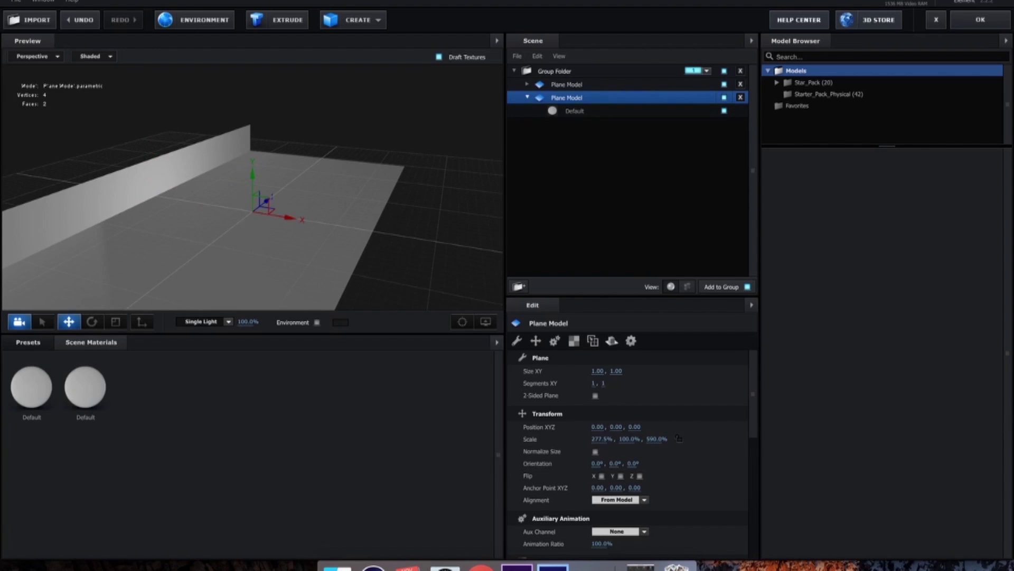
{"action": "left_click_drag", "start_coordinate": [301, 228], "coordinate": [301, 224]}
{"action": "left_click", "coordinate": [567, 85]}
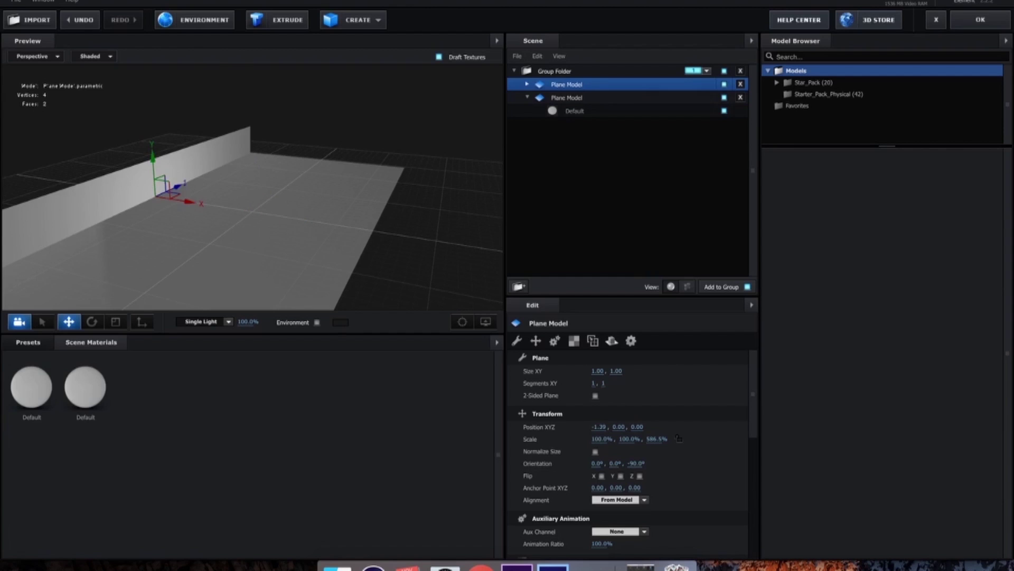
Make the upright plane a taller wall with an X scale of 143% and a Y position of 0.70
{"action": "left_click_drag", "start_coordinate": [153, 159], "coordinate": [148, 82]}
{"action": "left_click_drag", "start_coordinate": [602, 439], "coordinate": [648, 439]}
{"action": "left_click_drag", "start_coordinate": [148, 82], "coordinate": [149, 102]}
{"action": "left_click_drag", "start_coordinate": [307, 211], "coordinate": [278, 214]}
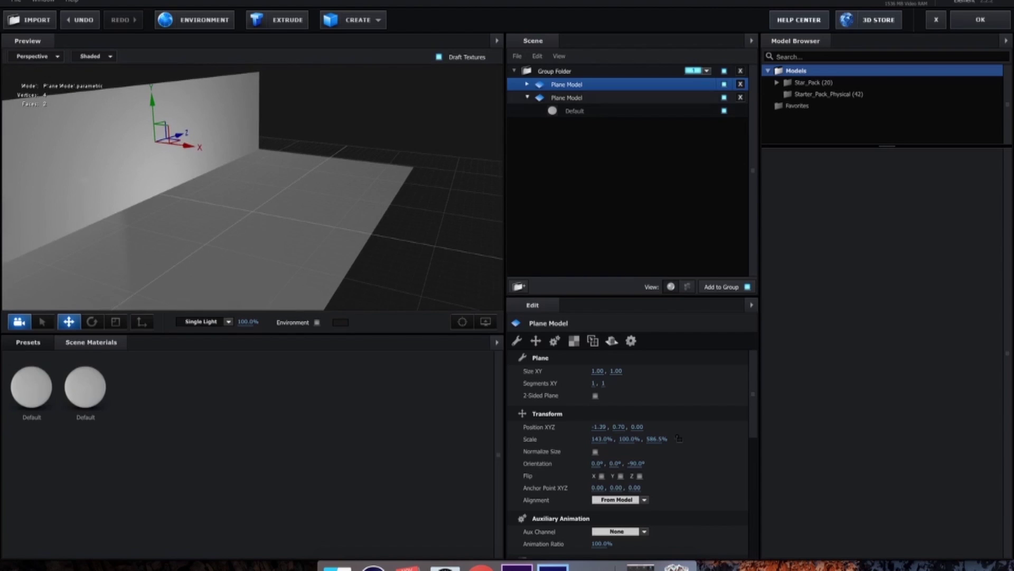
Try mountains-1246316.jpg from the AV3 folder as the wall plane's diffuse texture, then undo it
{"action": "left_click", "coordinate": [527, 84]}
{"action": "left_click", "coordinate": [575, 98]}
{"action": "left_click", "coordinate": [595, 402]}
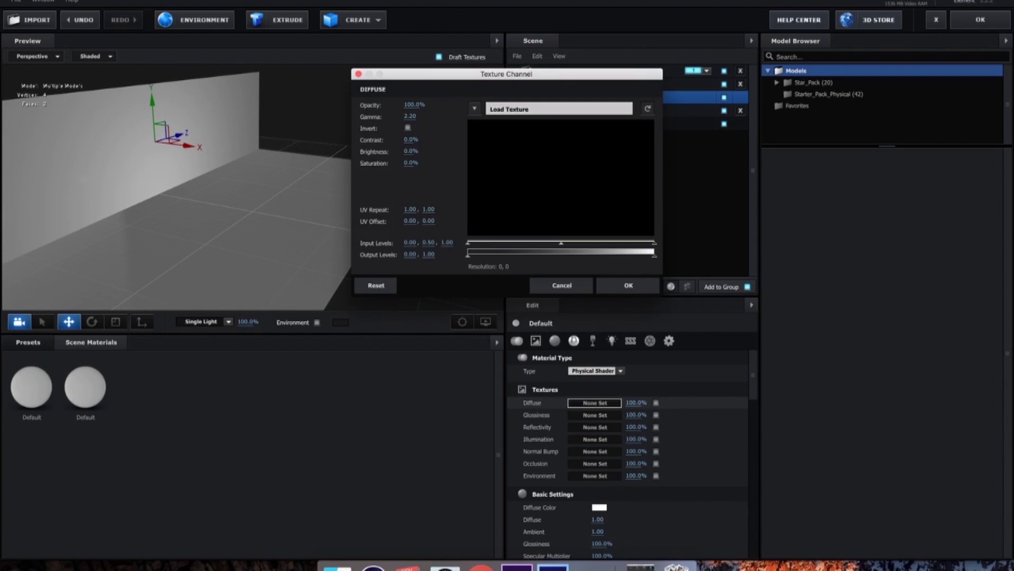
{"action": "left_click", "coordinate": [559, 109]}
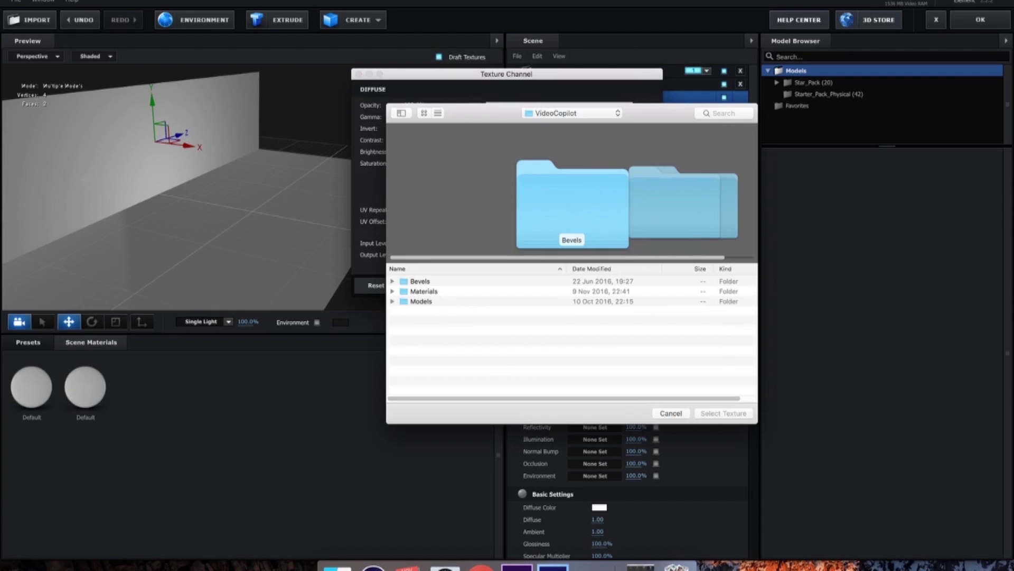
{"action": "left_click", "coordinate": [573, 113]}
{"action": "left_click", "coordinate": [554, 124]}
{"action": "left_click", "coordinate": [417, 291]}
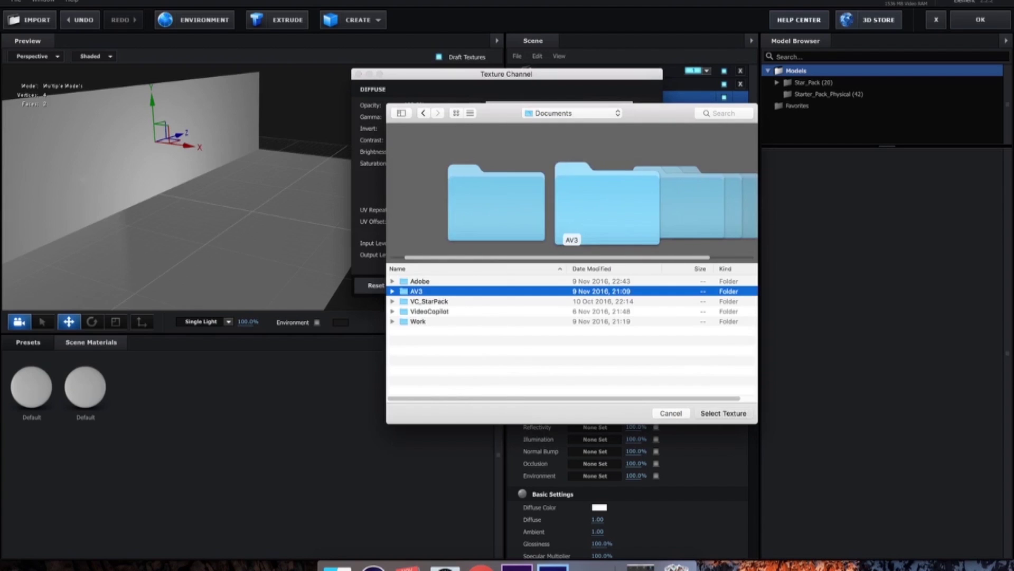
{"action": "double_click", "coordinate": [417, 291]}
{"action": "left_click", "coordinate": [447, 281]}
{"action": "double_click", "coordinate": [447, 281]}
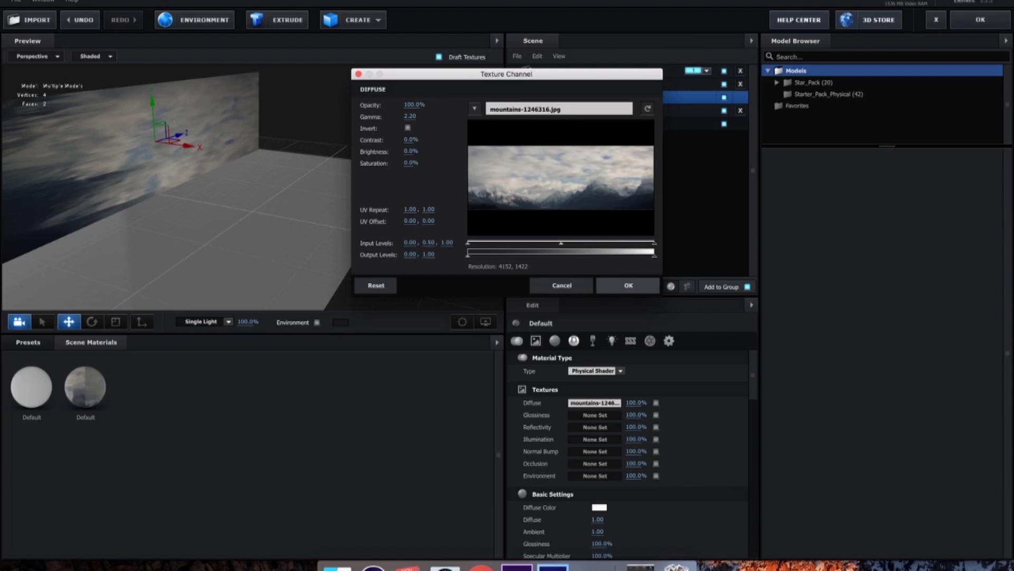
{"action": "left_click", "coordinate": [628, 286]}
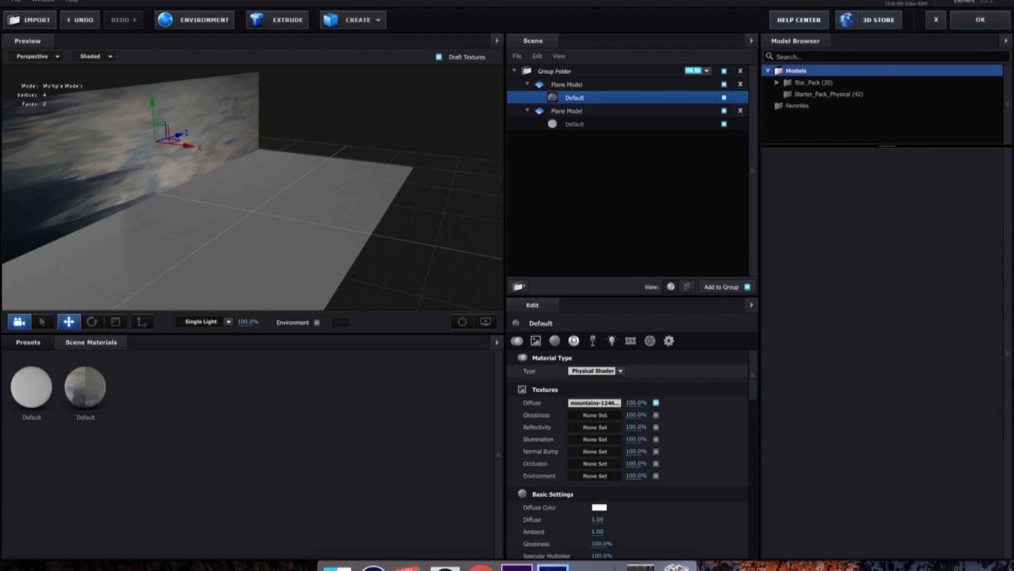
{"action": "key", "text": "super+z"}
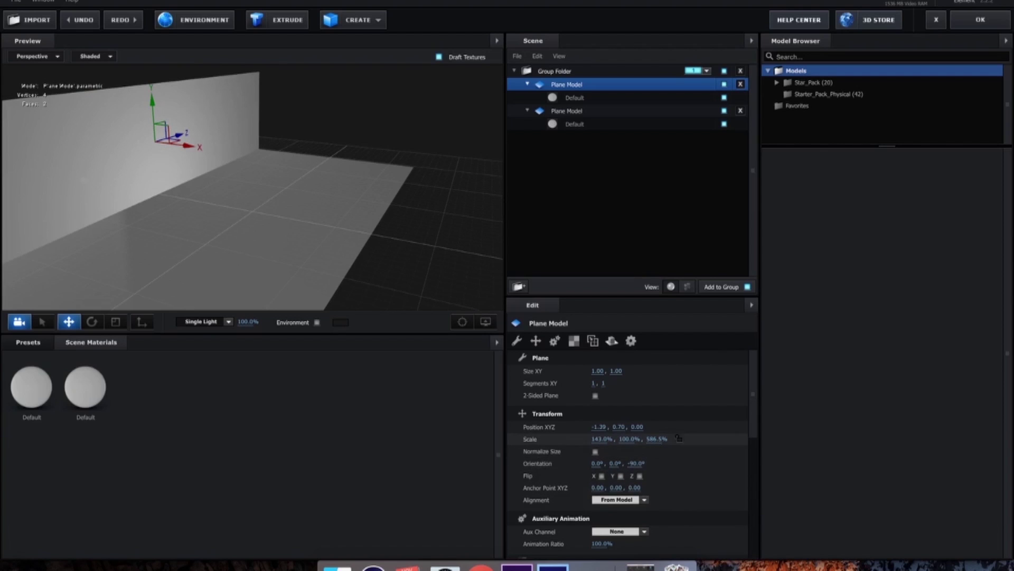
Set the wall plane's X orientation to -90°
{"action": "left_click_drag", "start_coordinate": [596, 463], "coordinate": [521, 474]}
{"action": "left_click", "coordinate": [600, 463]}
{"action": "type", "text": "-90"}
{"action": "key", "text": "Return"}
Try a Z orientation of 0° on the wall plane, then undo it
{"action": "left_click", "coordinate": [642, 464]}
{"action": "type", "text": "0"}
{"action": "key", "text": "Return"}
{"action": "key", "text": "super+z"}
Rescale the reoriented wall plane to 566% in X, 100% in Y and 143.5% in Z
{"action": "left_click", "coordinate": [679, 438]}
{"action": "key", "text": "Return"}
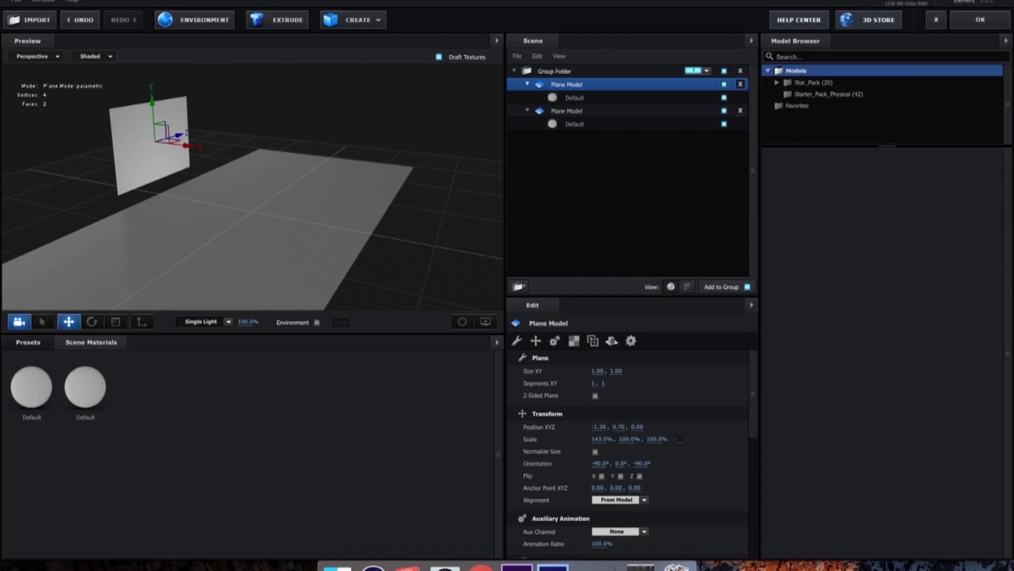
{"action": "left_click_drag", "start_coordinate": [602, 438], "coordinate": [824, 438]}
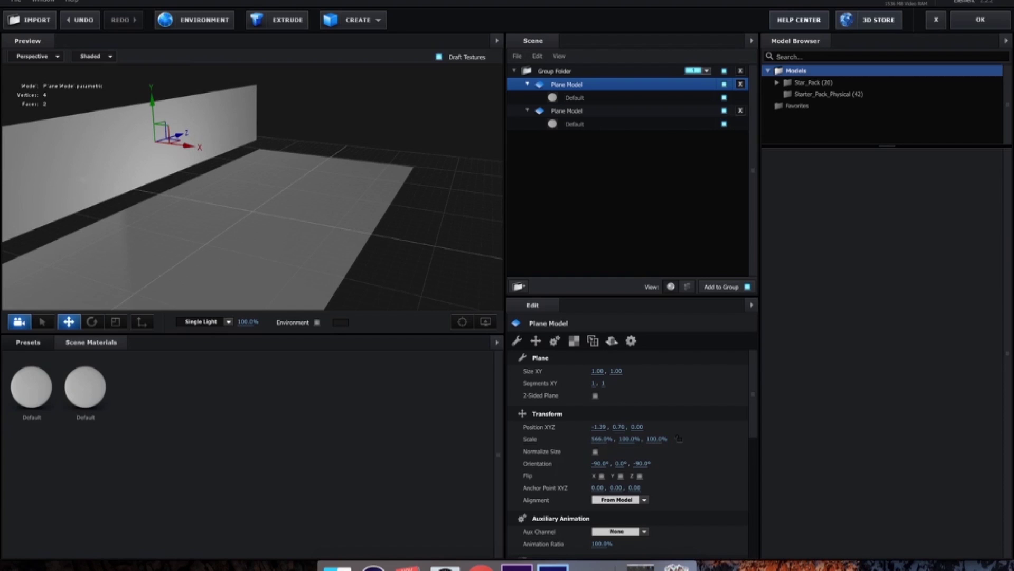
{"action": "key", "text": "super+z"}
{"action": "left_click_drag", "start_coordinate": [657, 438], "coordinate": [680, 439]}
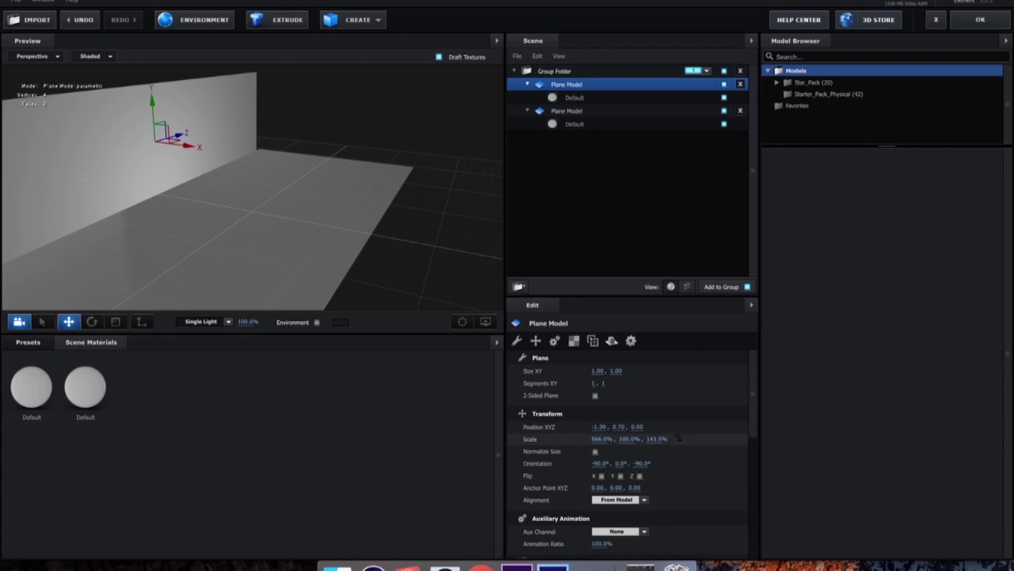
Load mountains-1246316.jpg as the diffuse texture of the wall plane's material
{"action": "left_click", "coordinate": [574, 97]}
{"action": "left_click", "coordinate": [595, 402]}
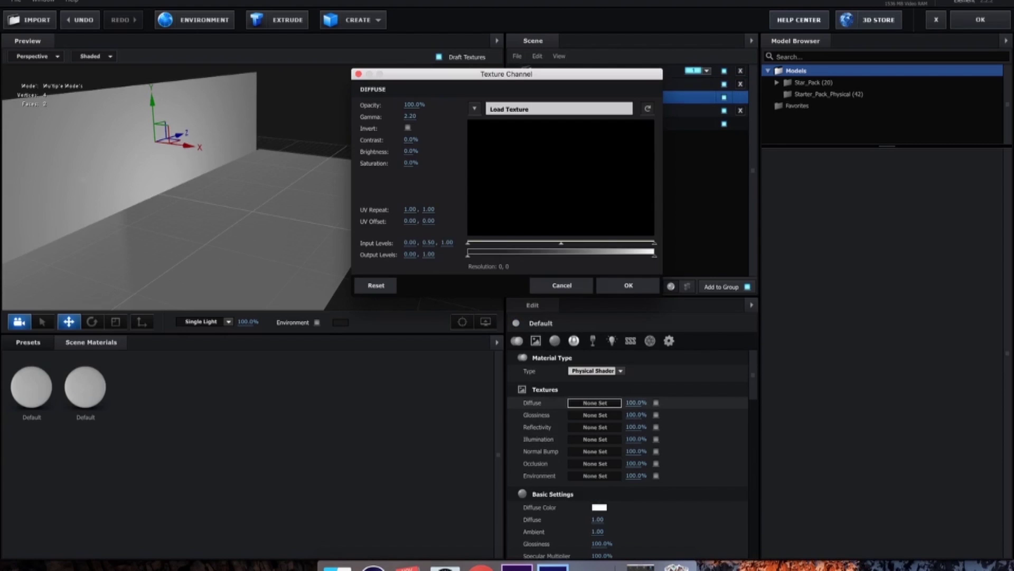
{"action": "left_click", "coordinate": [559, 109]}
{"action": "left_click", "coordinate": [723, 414]}
{"action": "left_click", "coordinate": [628, 286]}
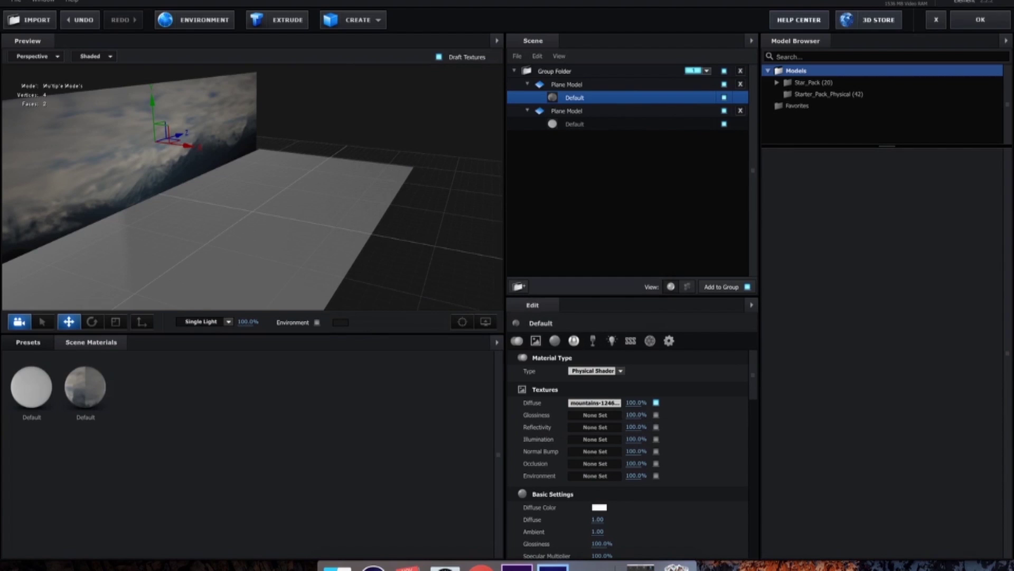
Load mountains-1246316.jpg as the occlusion texture of the wall plane's material
{"action": "left_click", "coordinate": [595, 463]}
{"action": "left_click", "coordinate": [559, 108]}
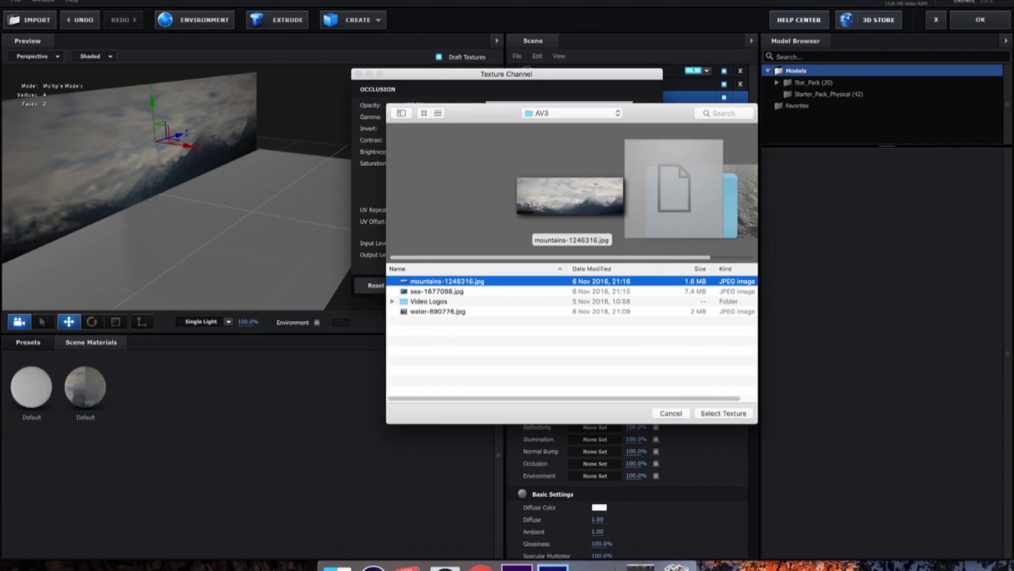
{"action": "left_click", "coordinate": [723, 413]}
{"action": "left_click", "coordinate": [629, 285]}
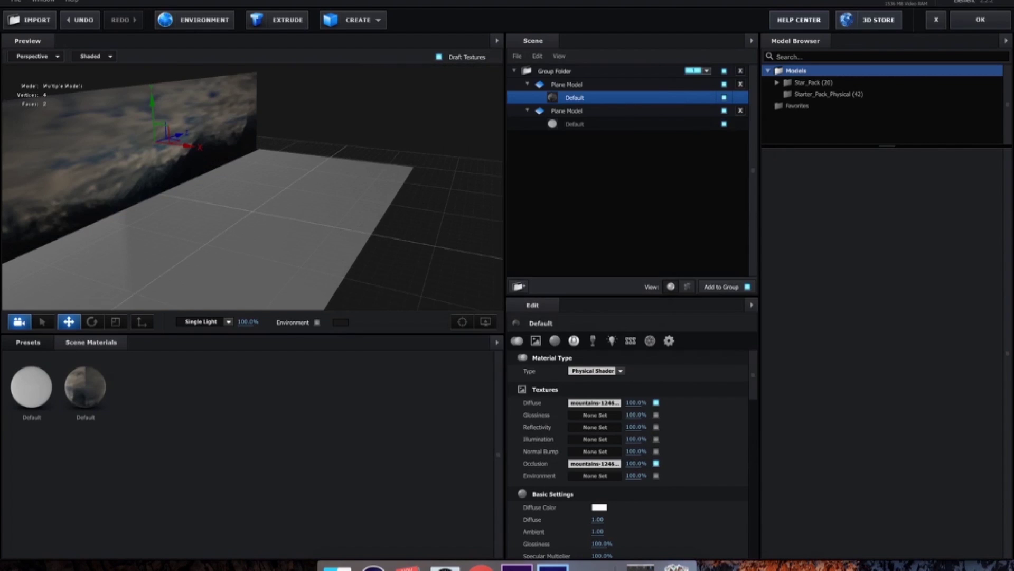
Apply the ice_blue preset from the Pro_Shaders_2 Translucent materials to the floor plane, keeping the Physical Shader type
{"action": "left_click", "coordinate": [566, 124]}
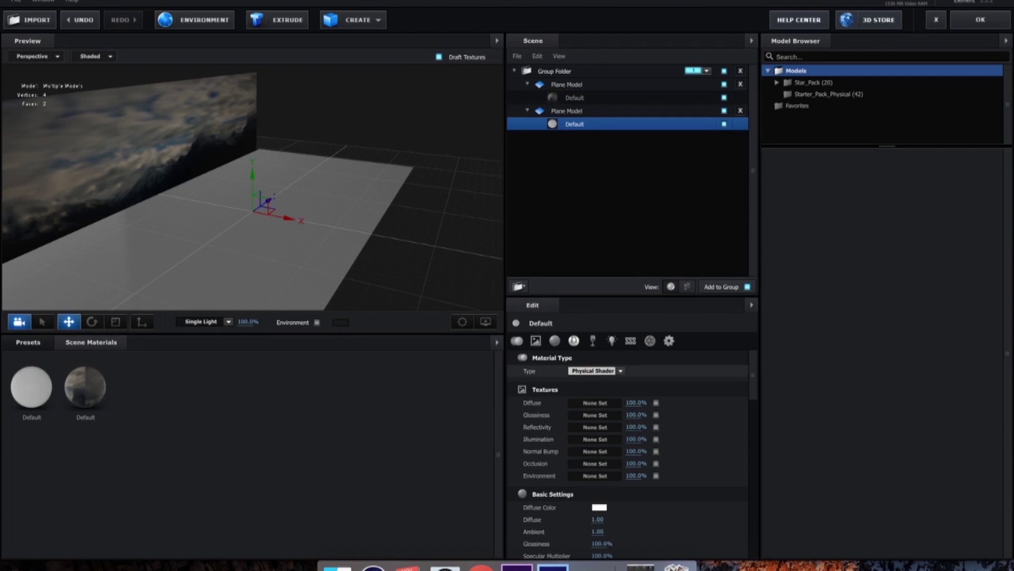
{"action": "left_click", "coordinate": [597, 371]}
{"action": "left_click", "coordinate": [603, 383]}
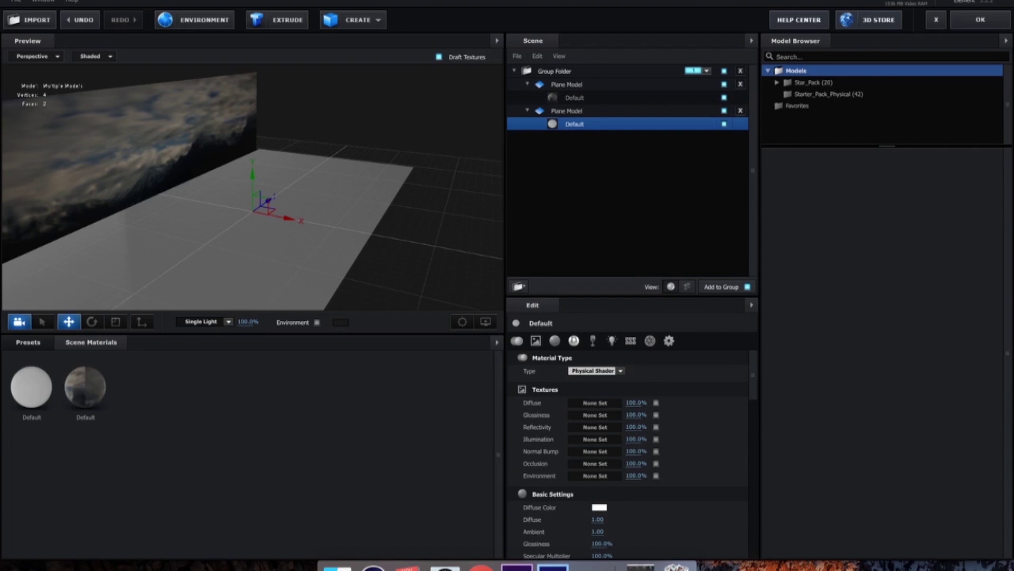
{"action": "left_click", "coordinate": [28, 343]}
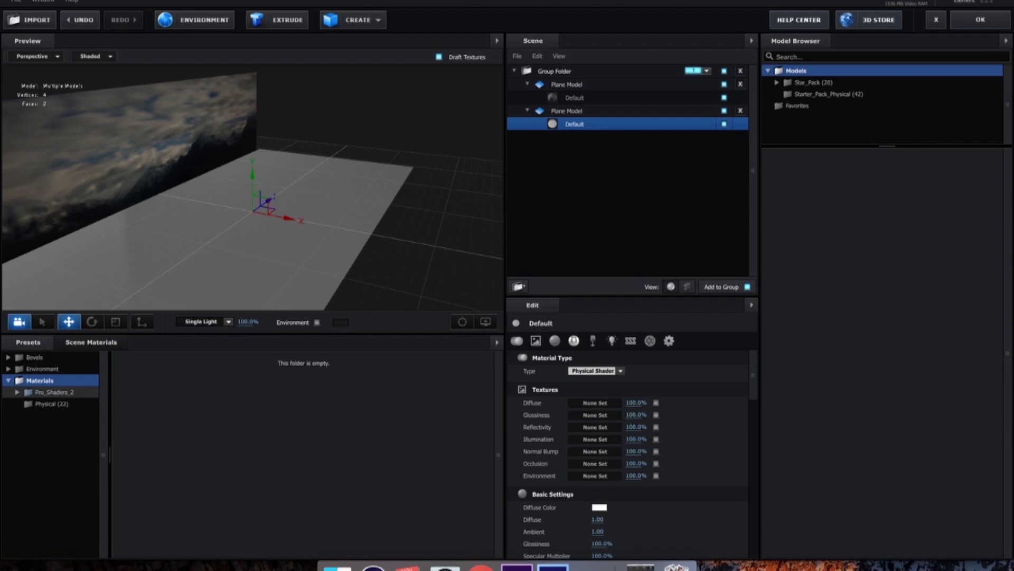
{"action": "left_click", "coordinate": [54, 392]}
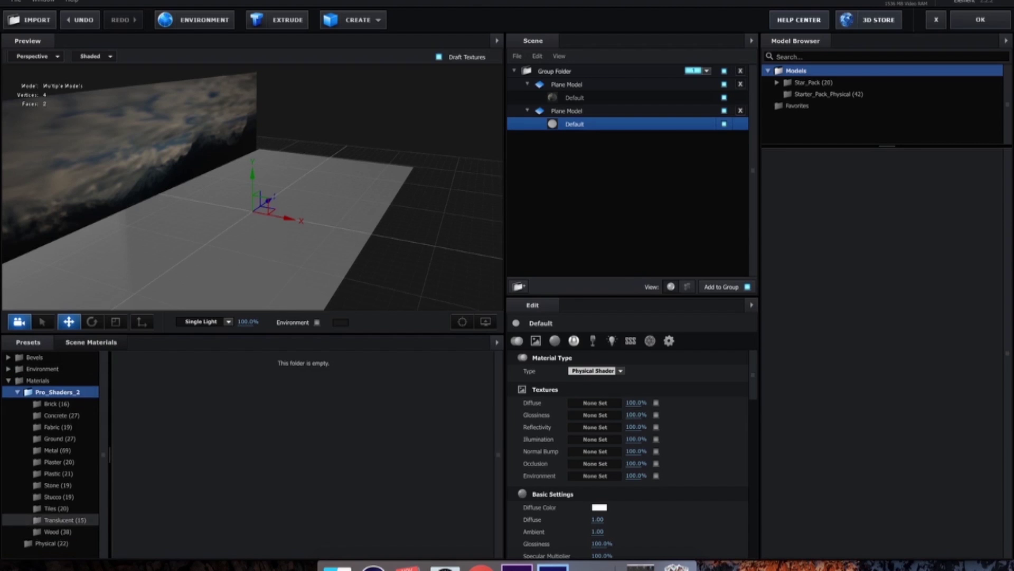
{"action": "left_click", "coordinate": [65, 520]}
{"action": "double_click", "coordinate": [196, 453]}
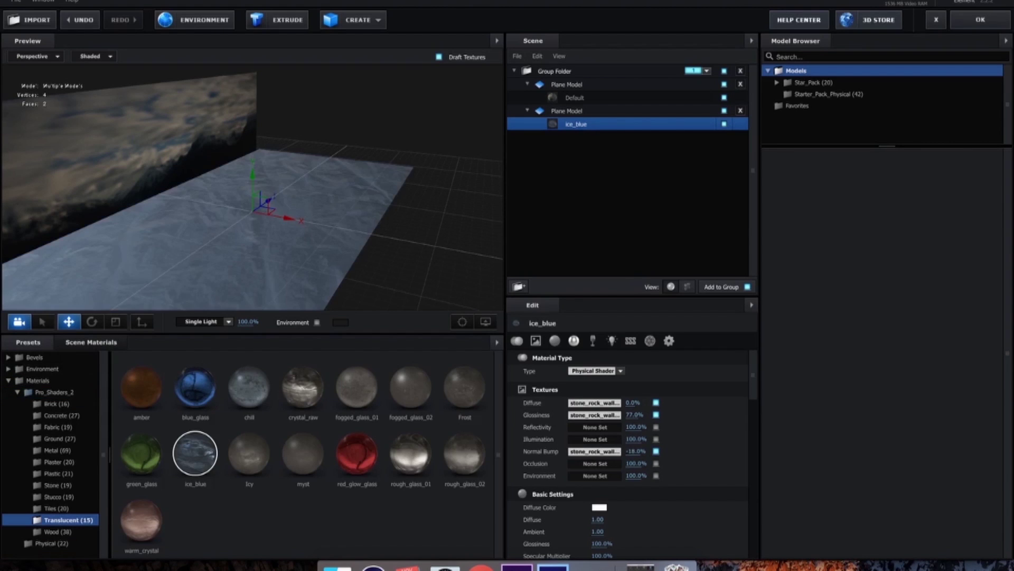
Undo the ice_blue preset on the floor plane to restore its Default material
{"action": "left_click_drag", "start_coordinate": [317, 233], "coordinate": [283, 255]}
{"action": "left_click", "coordinate": [725, 124]}
{"action": "left_click", "coordinate": [723, 124]}
{"action": "key", "text": "super+z"}
{"action": "key", "text": "super+z"}
{"action": "key", "text": "super+z"}
{"action": "key", "text": "super+z"}
{"action": "key", "text": "super+z"}
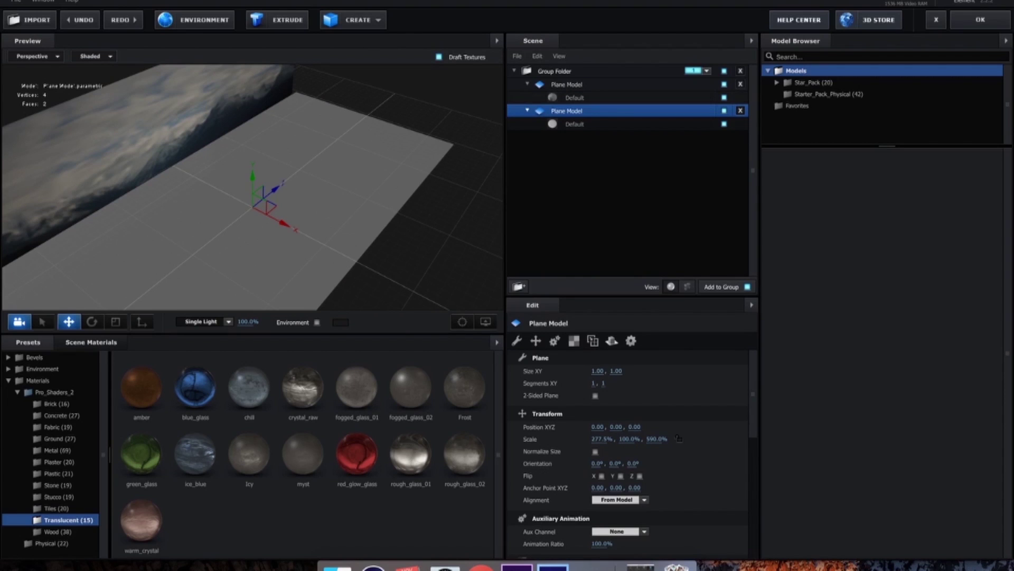
{"action": "key", "text": "super+z"}
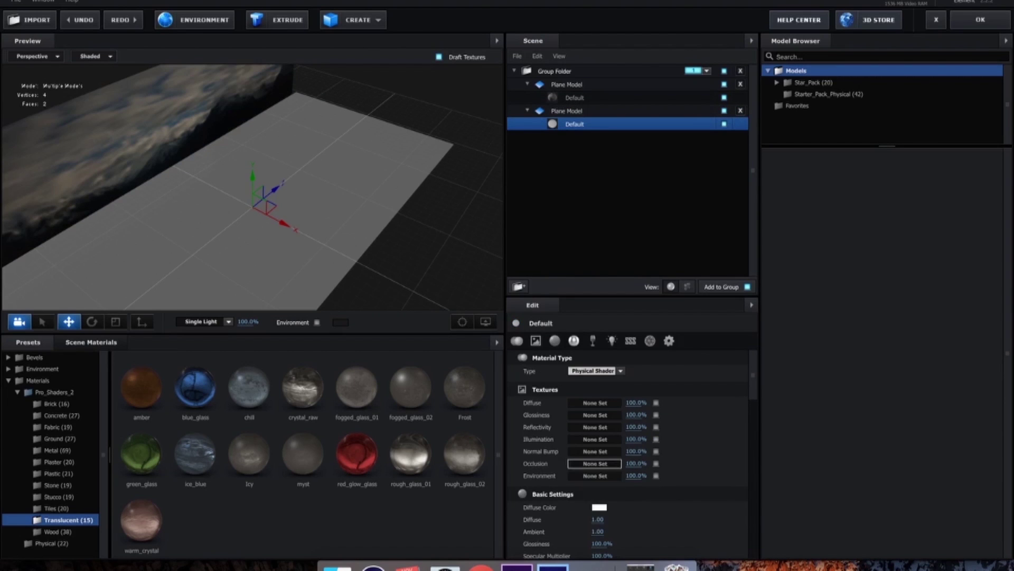
Apply the blue_glass preset from the Translucent materials to the floor plane
{"action": "scroll", "coordinate": [608, 433], "scroll_direction": "down", "scroll_amount": 1}
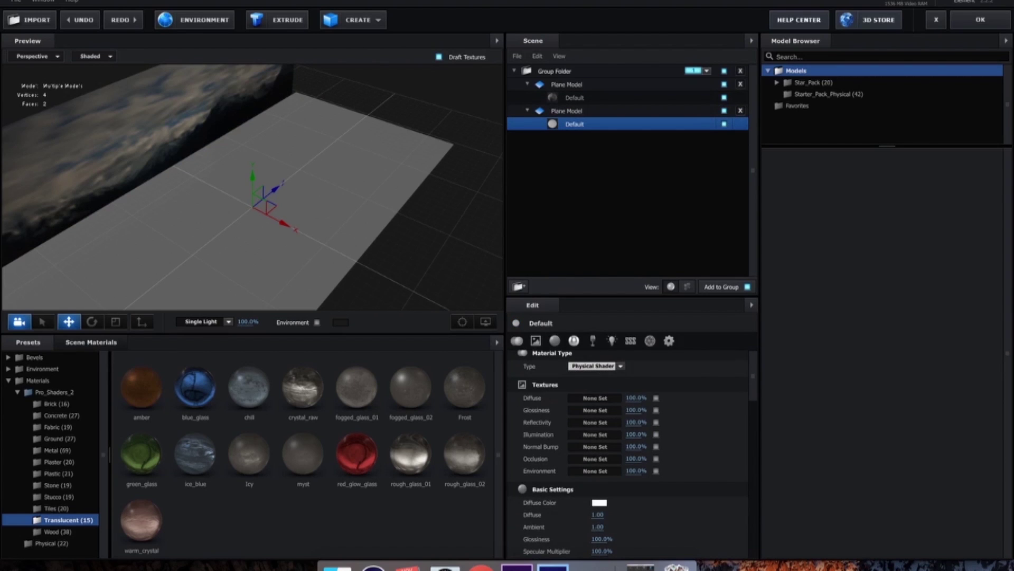
{"action": "double_click", "coordinate": [195, 386]}
{"action": "left_click_drag", "start_coordinate": [296, 211], "coordinate": [251, 179]}
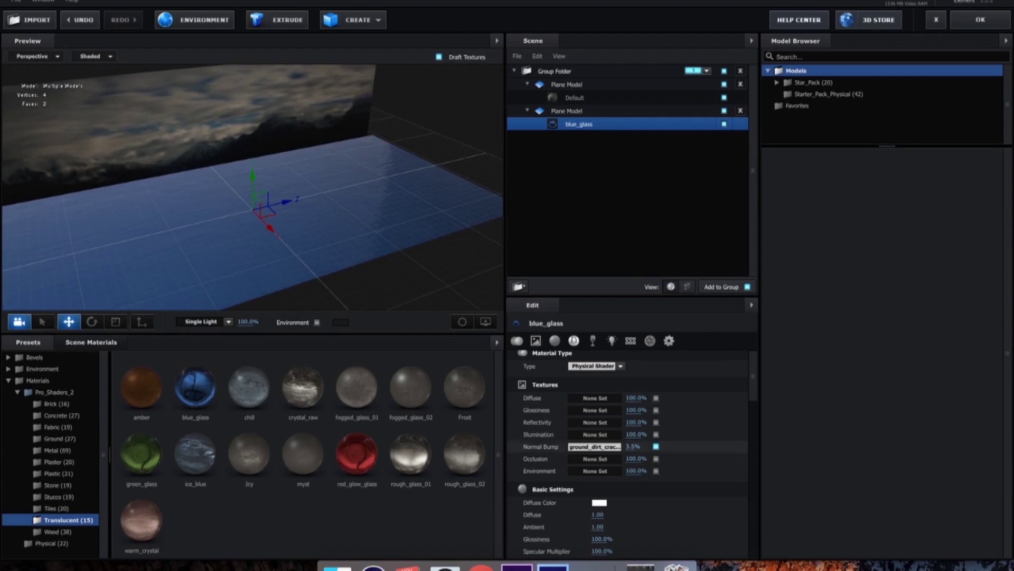
Load water-690776.jpg as the environment texture of the floor plane's blue_glass material
{"action": "left_click", "coordinate": [596, 470]}
{"action": "left_click", "coordinate": [559, 108]}
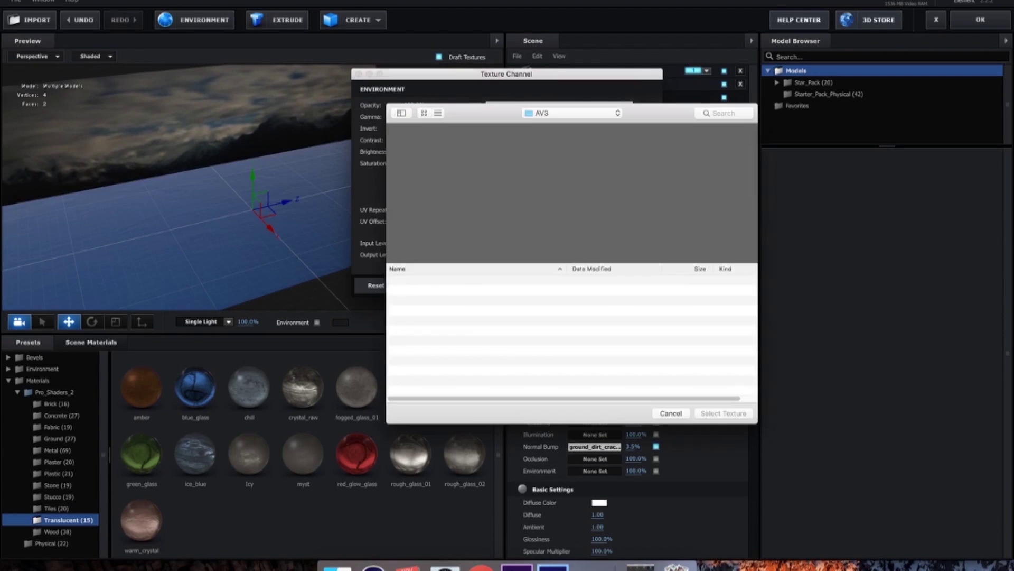
{"action": "double_click", "coordinate": [438, 311]}
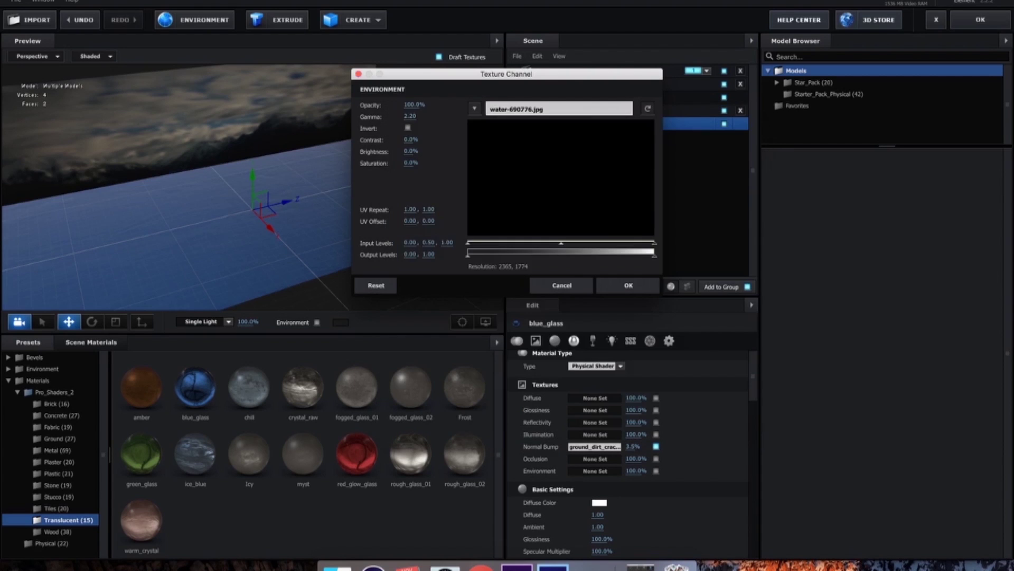
{"action": "left_click", "coordinate": [630, 285]}
{"action": "left_click_drag", "start_coordinate": [328, 222], "coordinate": [343, 195]}
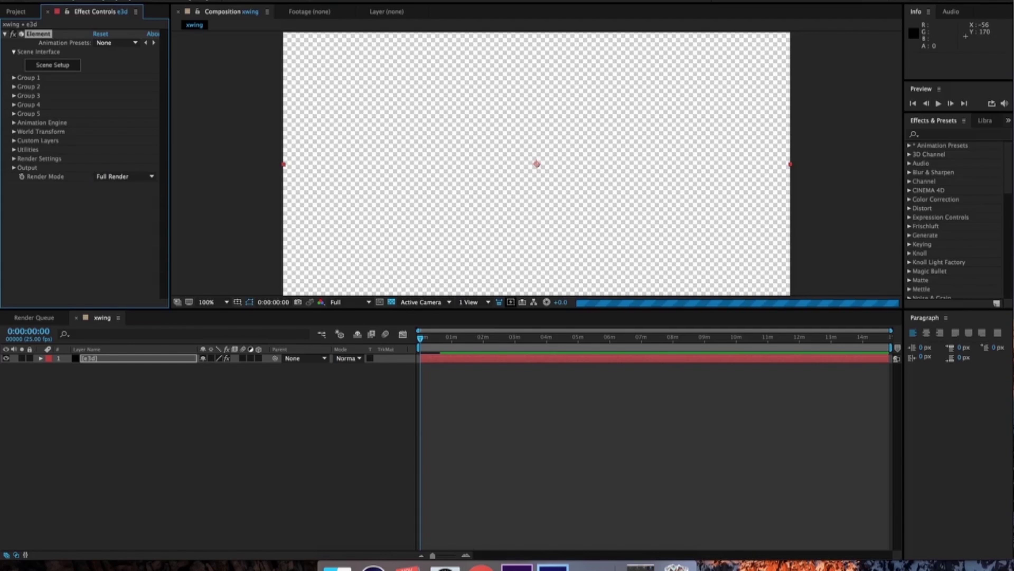
Add a one-node camera named Camera 1 to the xwing composition with the offered settings
{"action": "left_click", "coordinate": [185, 0]}
{"action": "mouse_move", "coordinate": [212, 1]}
{"action": "left_click", "coordinate": [418, 20]}
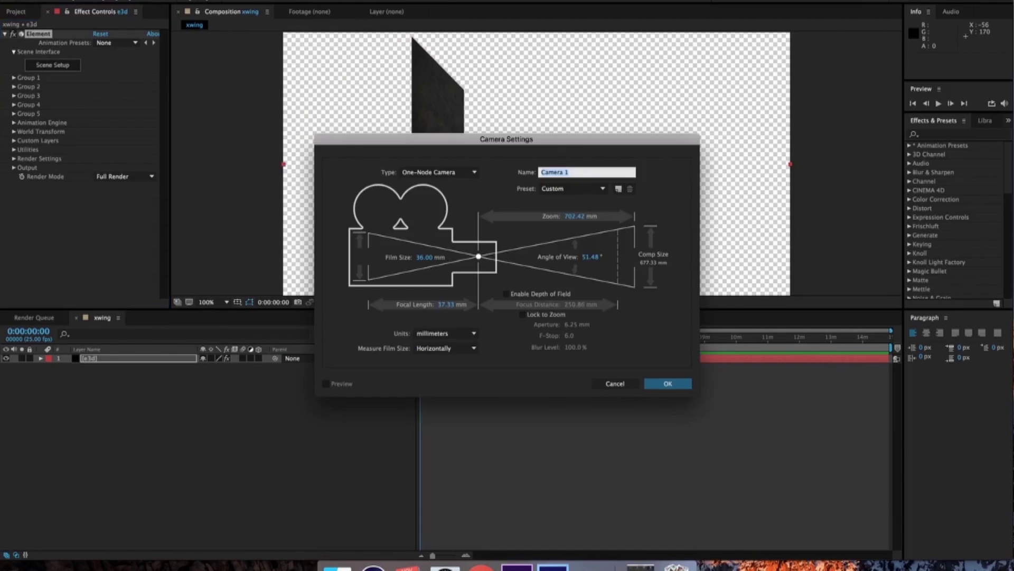
{"action": "key", "text": "Return"}
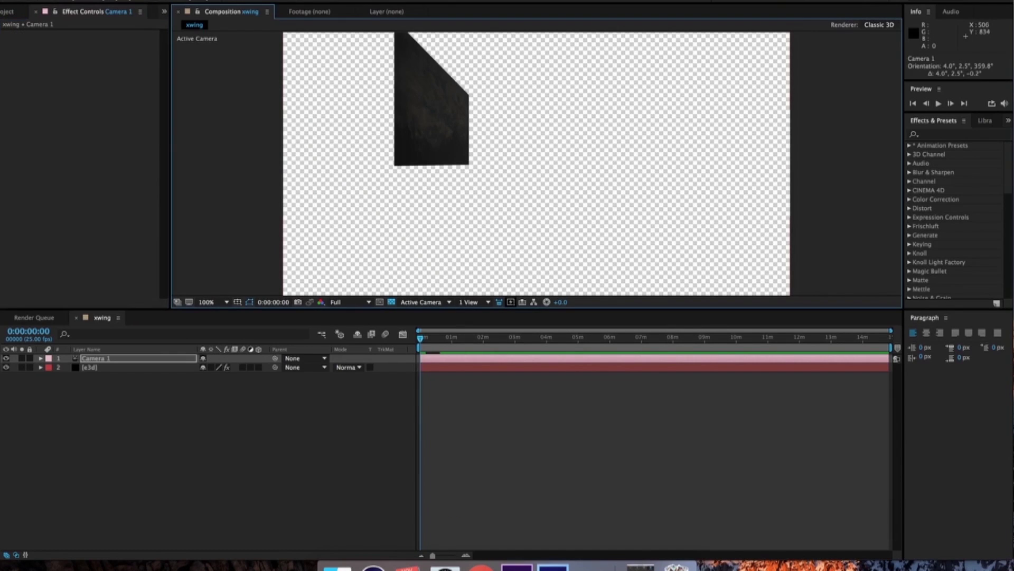
Move and rotate the camera to about 1389, 498, -500 so the mountain wall and water floor fill the frame
{"action": "left_click_drag", "start_coordinate": [417, 235], "coordinate": [493, 176]}
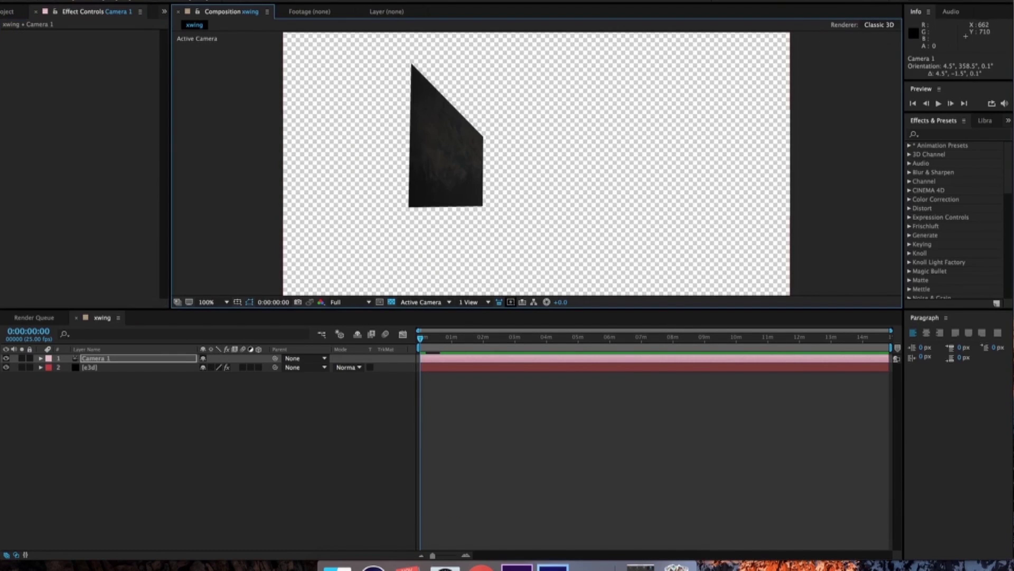
{"action": "left_click_drag", "start_coordinate": [458, 209], "coordinate": [488, 229]}
{"action": "left_click_drag", "start_coordinate": [538, 84], "coordinate": [390, 116]}
{"action": "left_click_drag", "start_coordinate": [585, 244], "coordinate": [552, 243]}
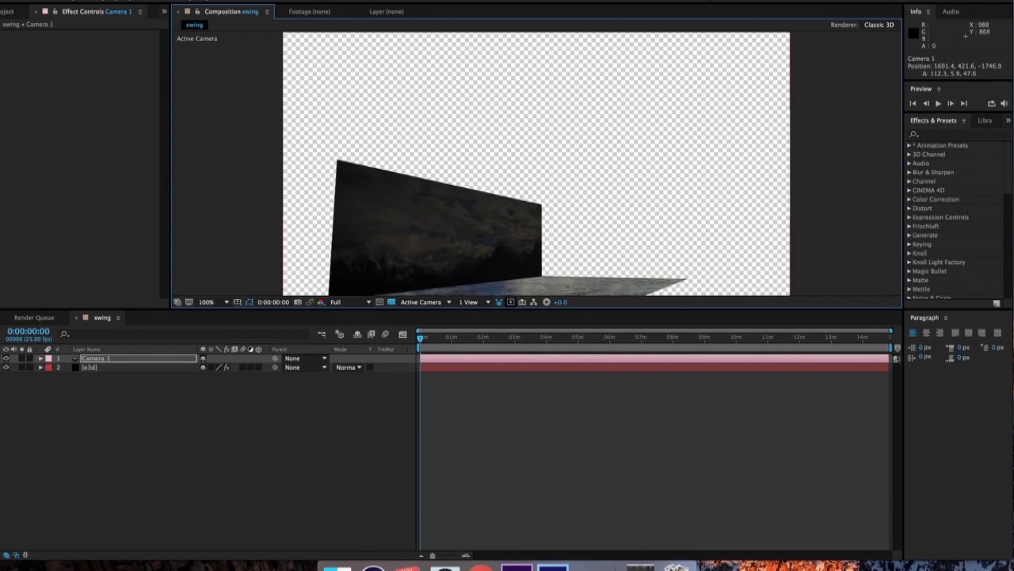
{"action": "left_click_drag", "start_coordinate": [517, 284], "coordinate": [545, 248]}
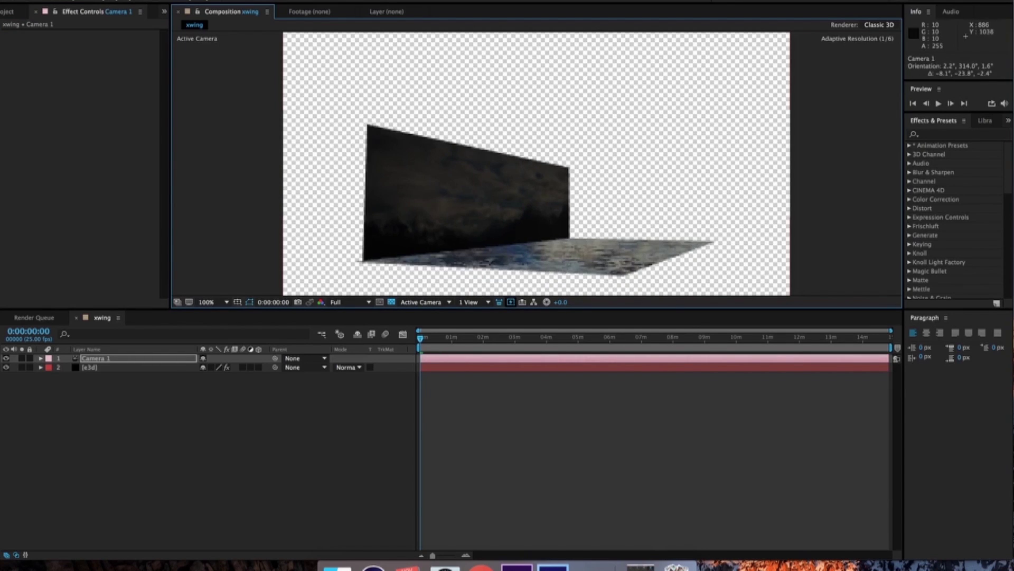
{"action": "left_click_drag", "start_coordinate": [517, 295], "coordinate": [553, 254]}
{"action": "left_click_drag", "start_coordinate": [650, 209], "coordinate": [391, 228]}
{"action": "left_click_drag", "start_coordinate": [500, 214], "coordinate": [464, 265]}
{"action": "left_click_drag", "start_coordinate": [462, 209], "coordinate": [493, 161]}
{"action": "left_click_drag", "start_coordinate": [494, 205], "coordinate": [494, 190]}
{"action": "left_click_drag", "start_coordinate": [494, 234], "coordinate": [465, 206]}
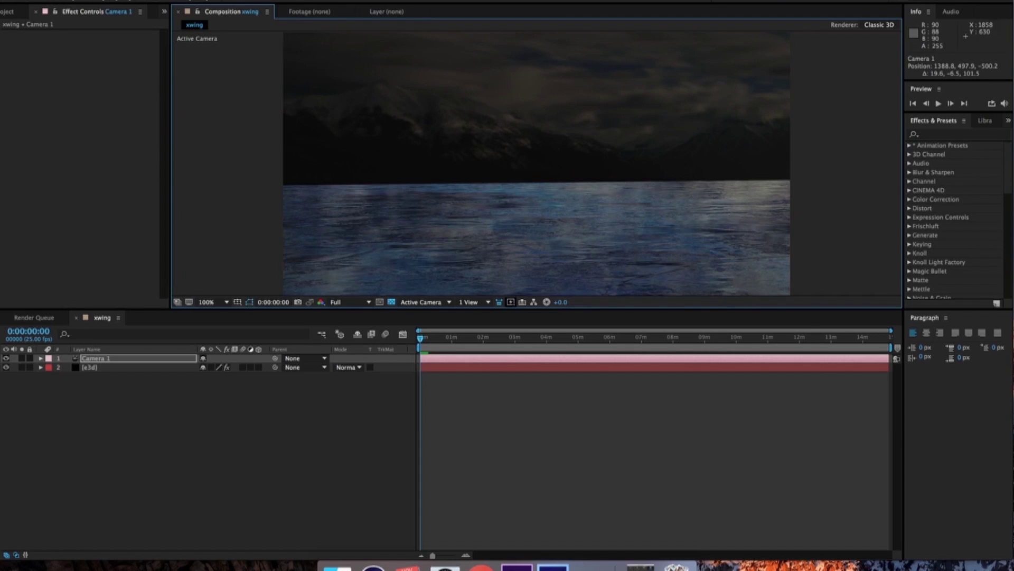
Try setting the camera's Z orientation to 360° and undo the change
{"action": "left_click", "coordinate": [40, 358]}
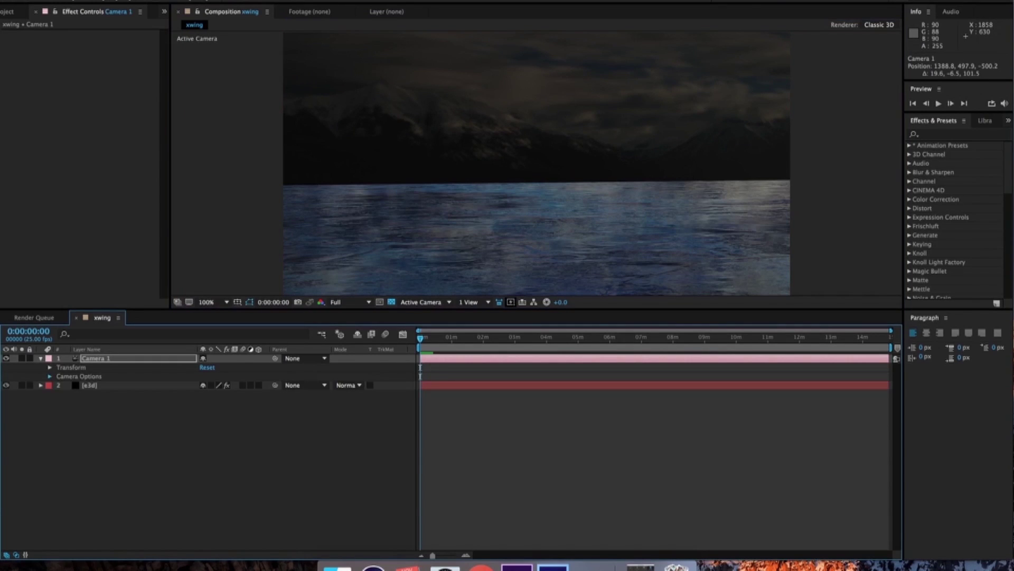
{"action": "left_click", "coordinate": [49, 376]}
{"action": "left_click", "coordinate": [50, 367]}
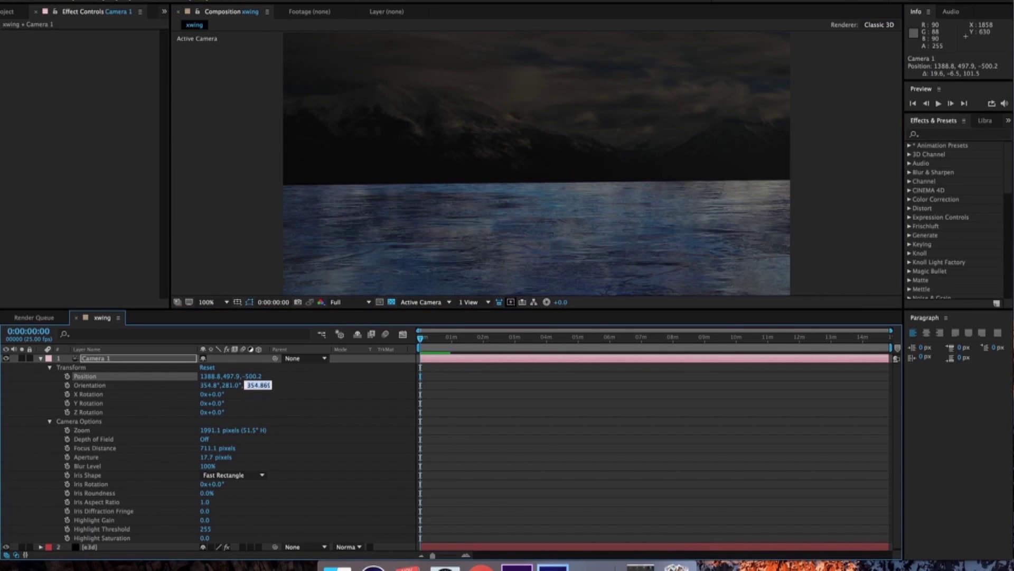
{"action": "type", "text": "360"}
{"action": "key", "text": "Return"}
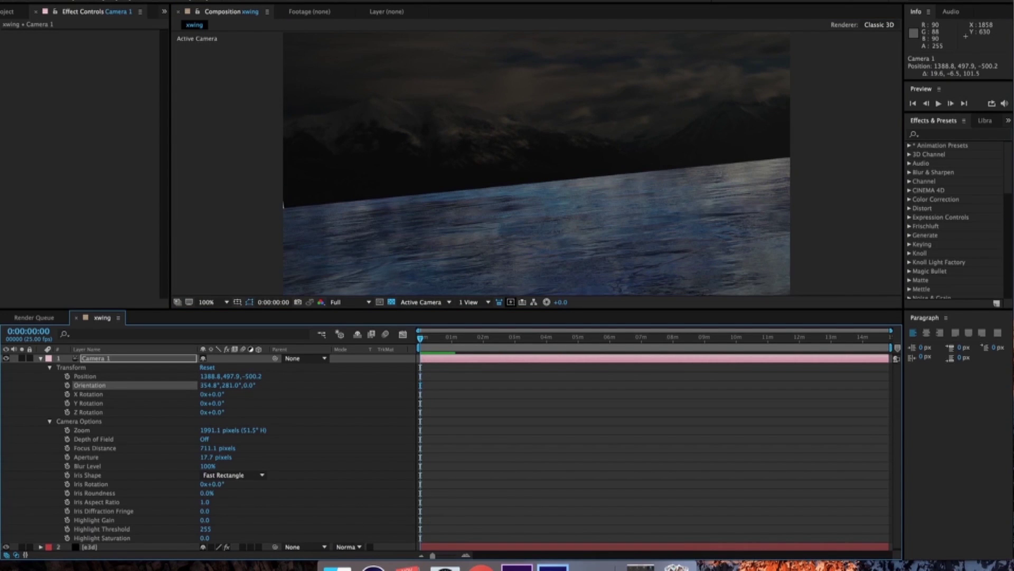
{"action": "key", "text": "super+z"}
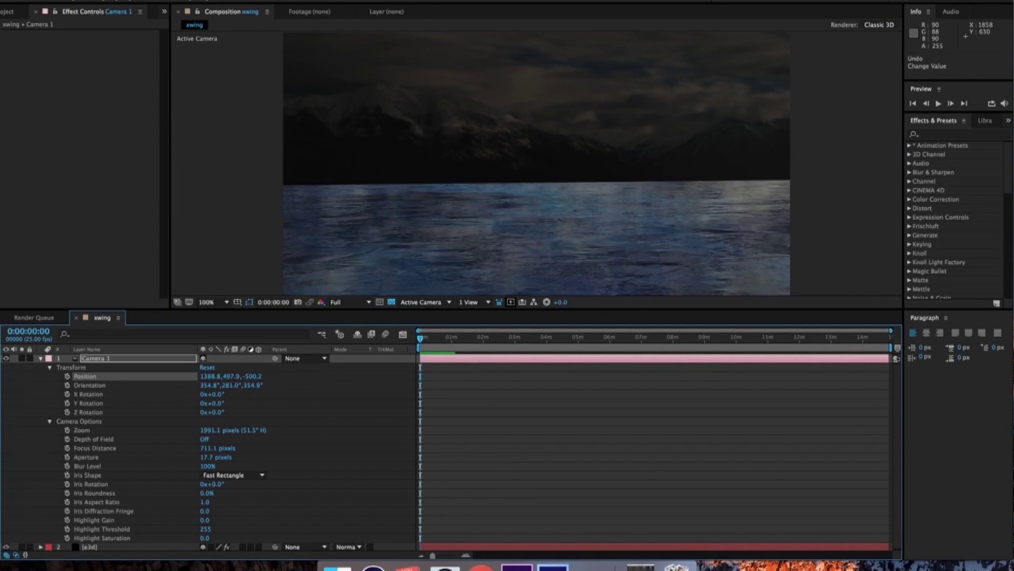
{"action": "left_click_drag", "start_coordinate": [252, 385], "coordinate": [253, 386]}
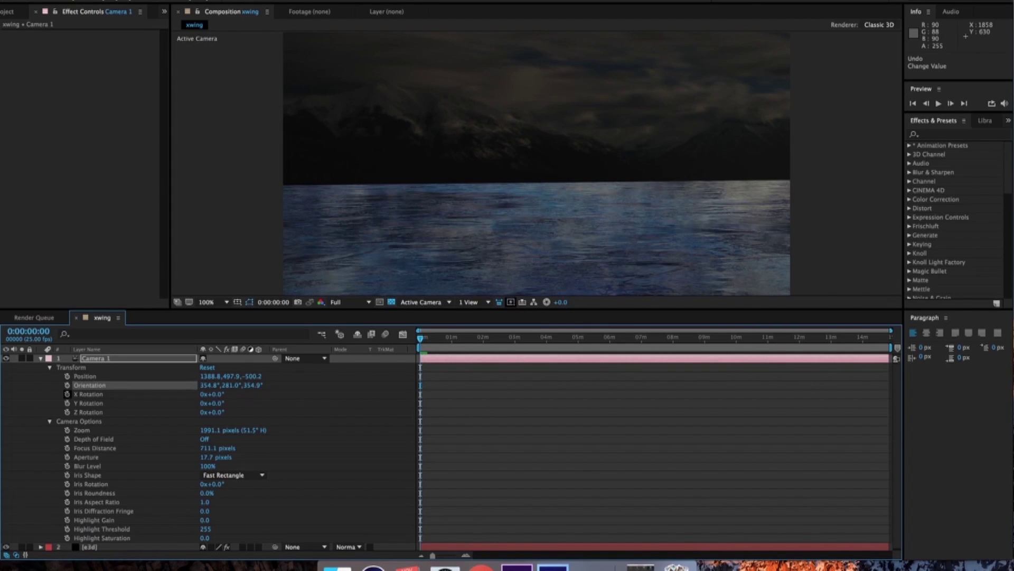
Set starting keyframes for the camera's position and orientation at 0:00:00:00
{"action": "left_click", "coordinate": [67, 375]}
{"action": "left_click", "coordinate": [67, 384]}
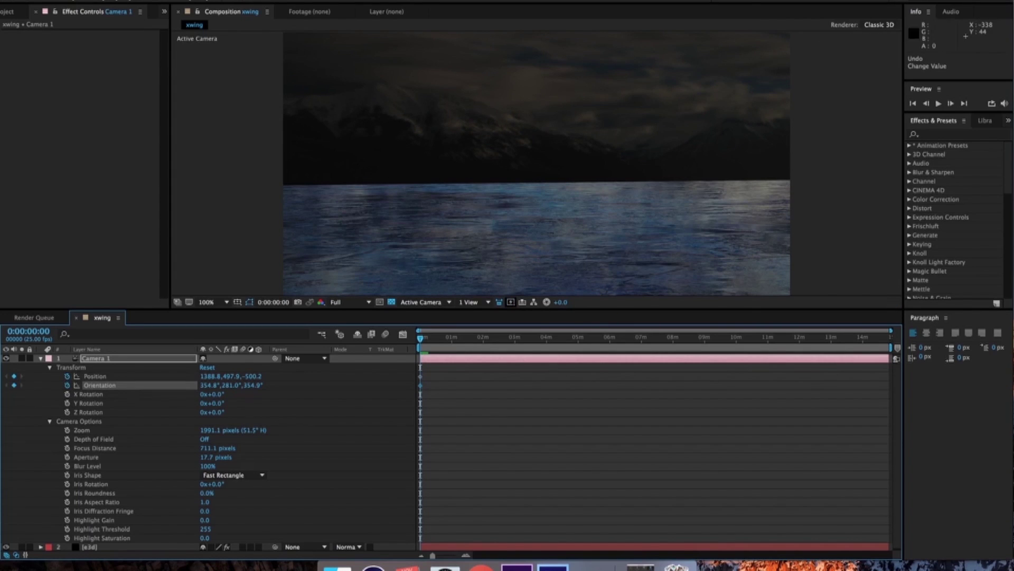
Set the xwing composition's duration to 0:00:10:02
{"action": "left_click", "coordinate": [151, 0]}
{"action": "left_click", "coordinate": [159, 4]}
{"action": "left_click", "coordinate": [456, 314]}
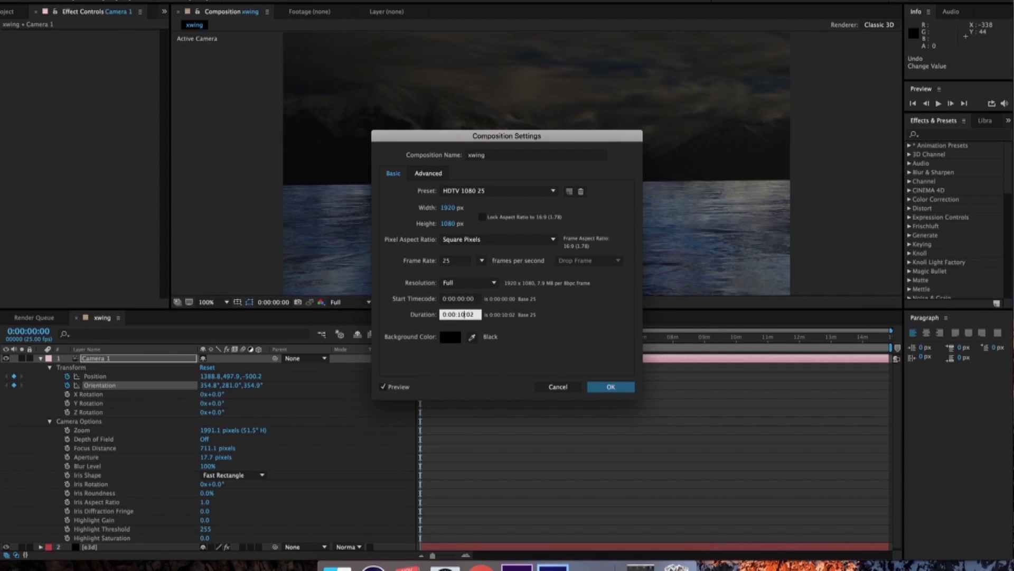
{"action": "key", "text": "Return"}
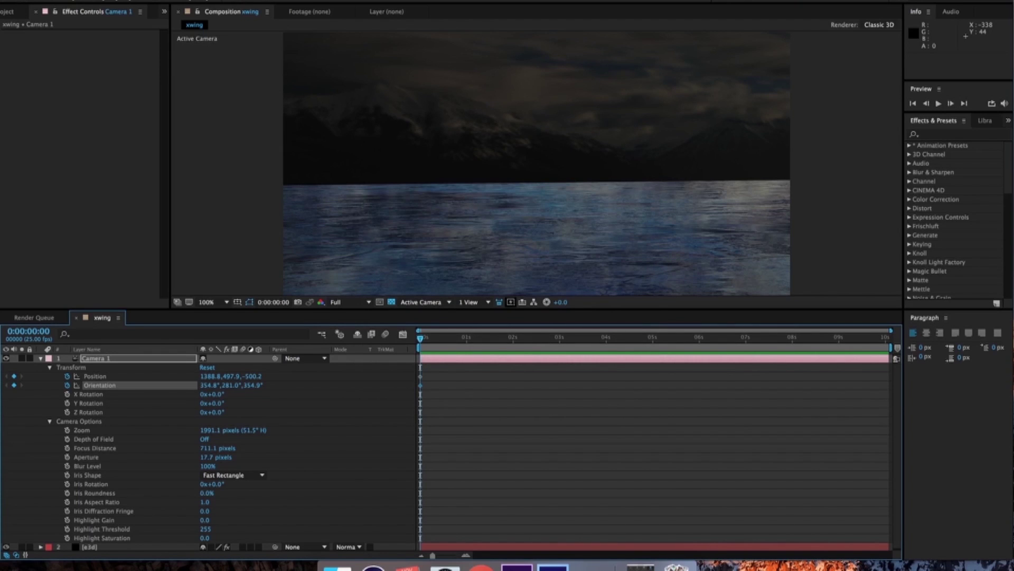
Keyframe the camera's X and Y rotation at the start, and move the camera along the water at 0:00:10:01
{"action": "left_click", "coordinate": [67, 395]}
{"action": "left_click", "coordinate": [67, 403]}
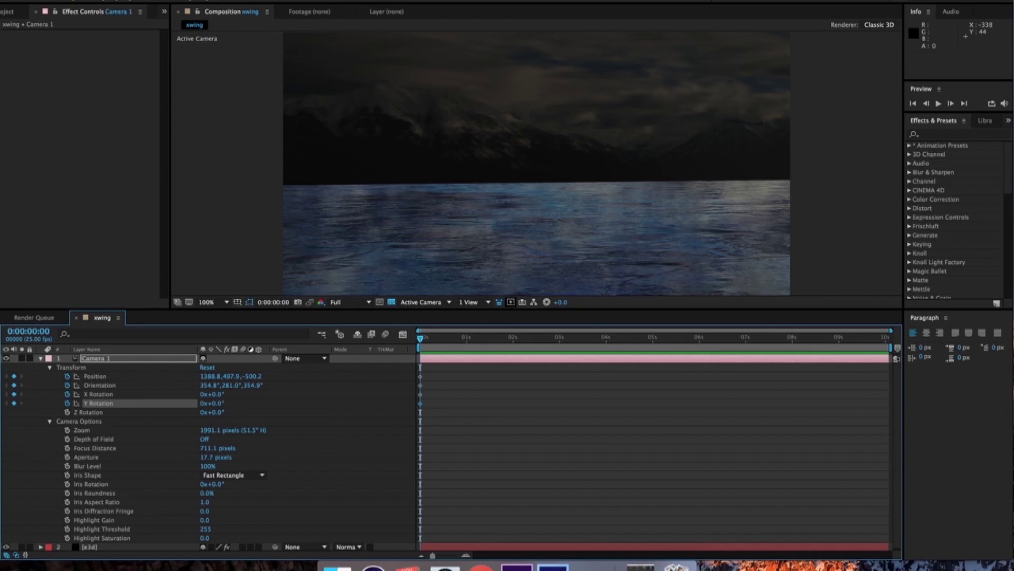
{"action": "left_click_drag", "start_coordinate": [420, 338], "coordinate": [888, 338]}
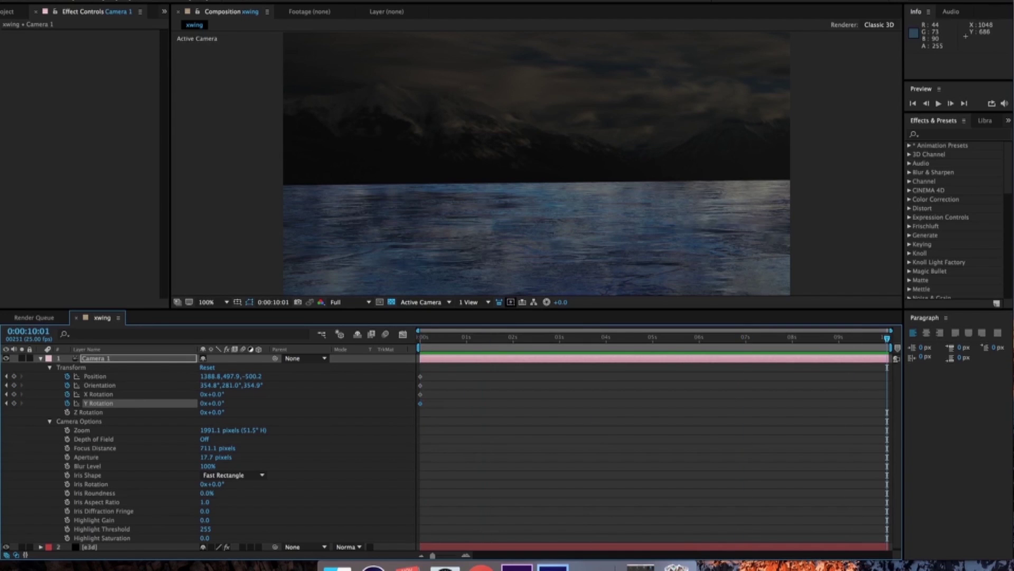
{"action": "left_click_drag", "start_coordinate": [560, 202], "coordinate": [462, 211]}
{"action": "key", "text": "space"}
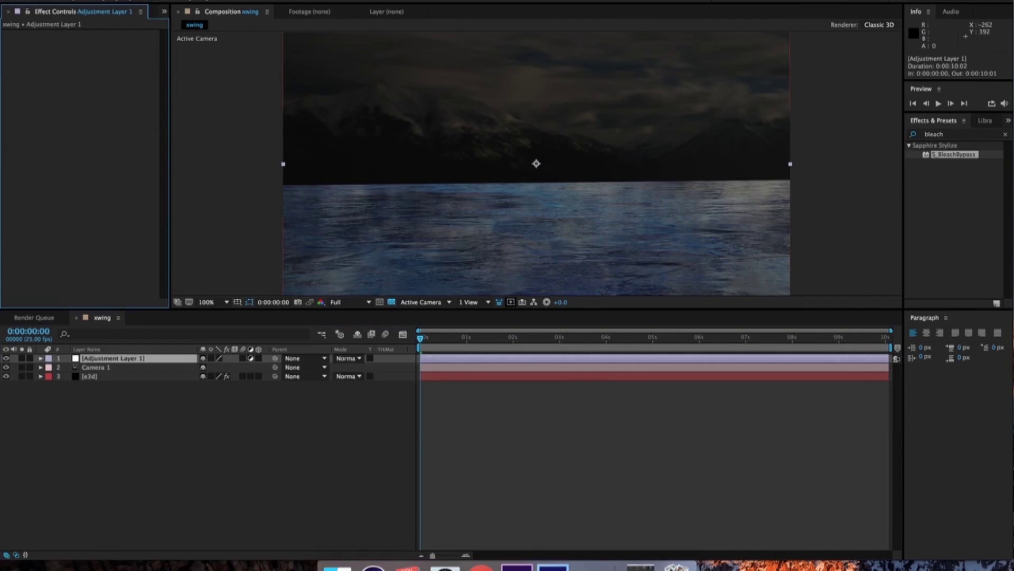
Check the Element scene of the e3d layer and return to the composition
{"action": "left_click", "coordinate": [90, 376]}
{"action": "left_click", "coordinate": [38, 34]}
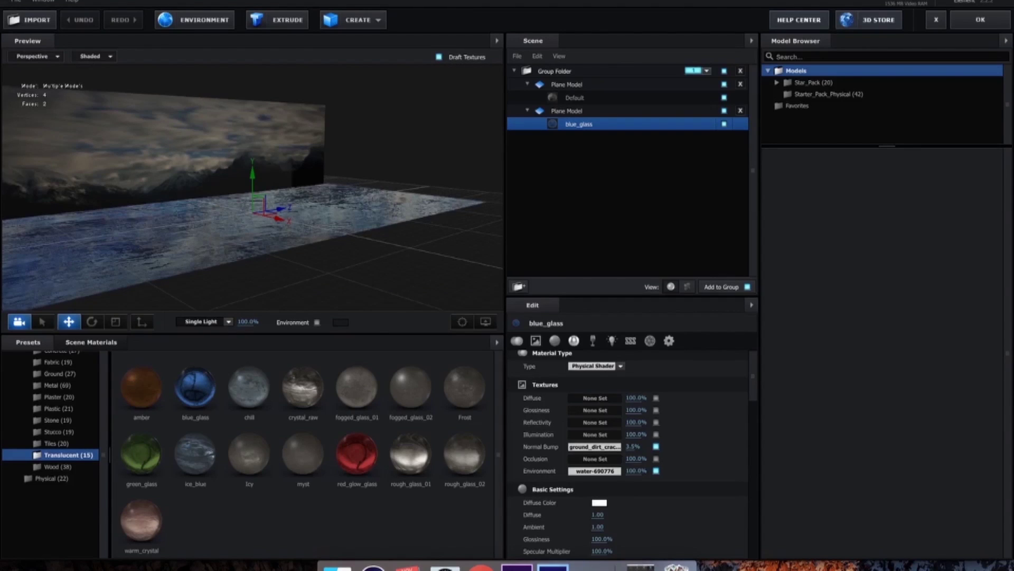
{"action": "left_click", "coordinate": [980, 19]}
Add a light named Light 1 with the offered settings above the e3d layer and preview the lit camera move
{"action": "left_click", "coordinate": [184, 1]}
{"action": "mouse_move", "coordinate": [193, 0]}
{"action": "left_click", "coordinate": [346, 11]}
{"action": "key", "text": "Return"}
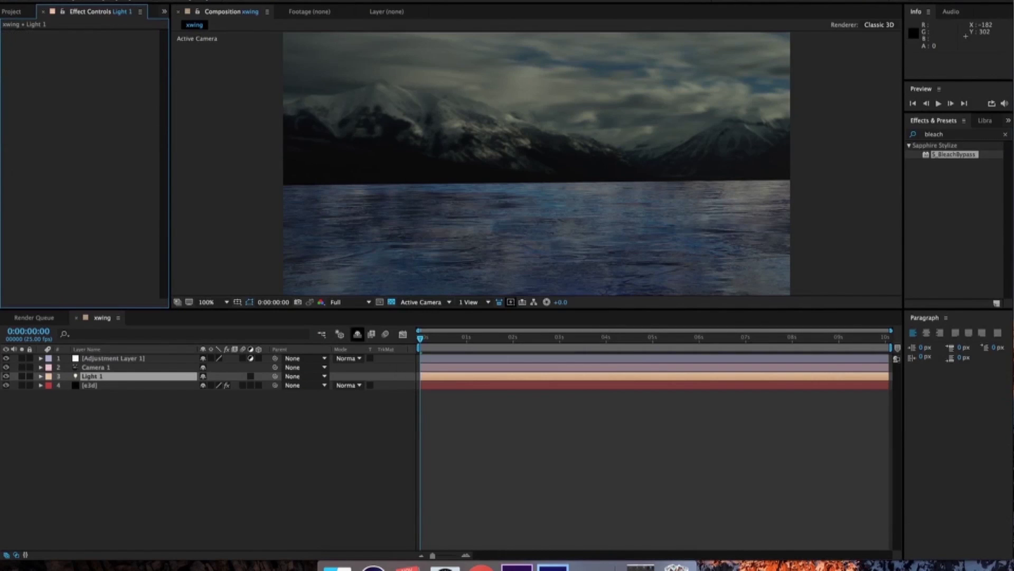
{"action": "key", "text": "space"}
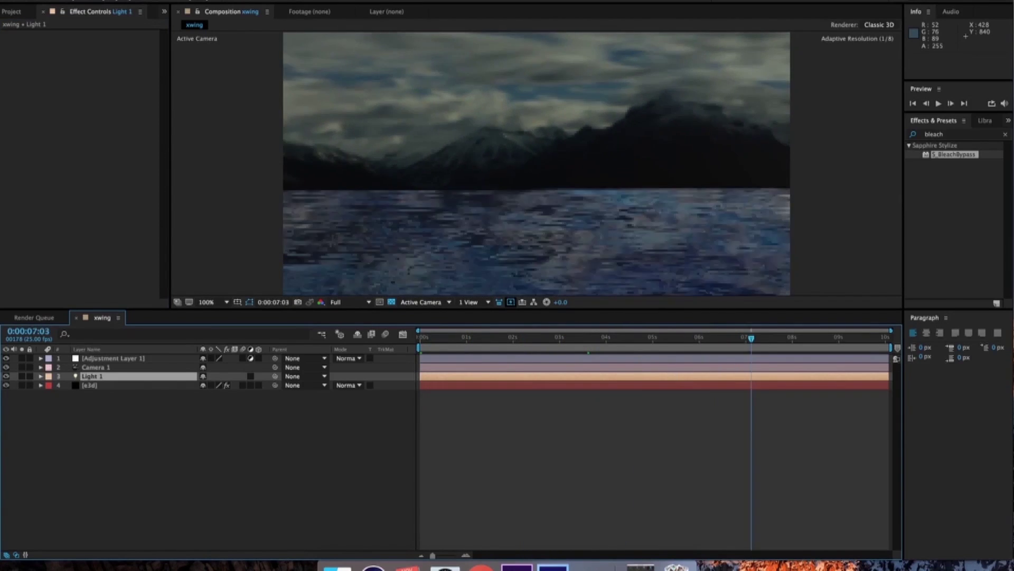
{"action": "key", "text": "space"}
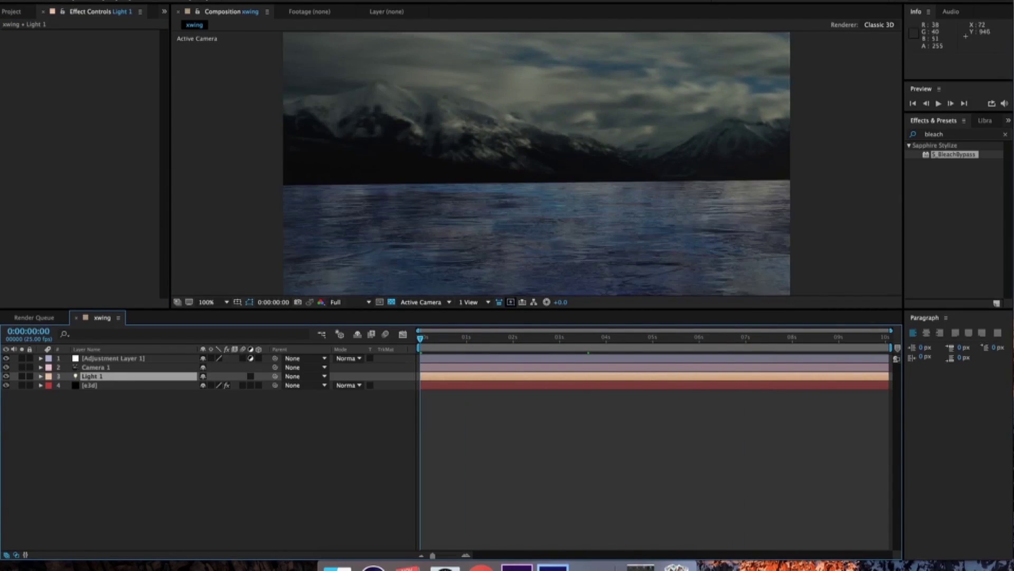
Apply S_BlurDirectional to Adjustment Layer 1 with an angle of -3.73 and a blur amount of 23.45
{"action": "left_click", "coordinate": [113, 357]}
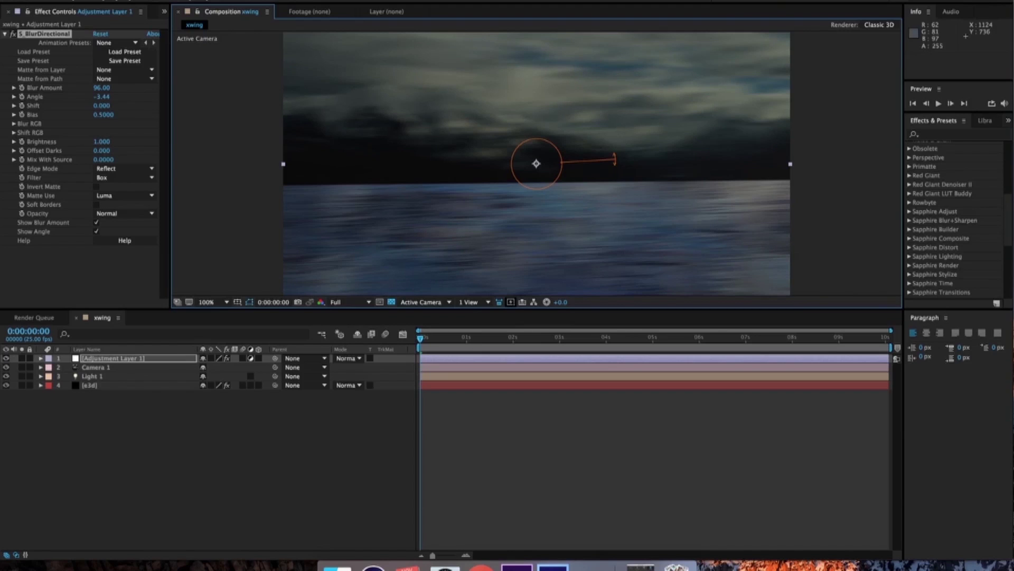
{"action": "left_click_drag", "start_coordinate": [615, 158], "coordinate": [615, 158]}
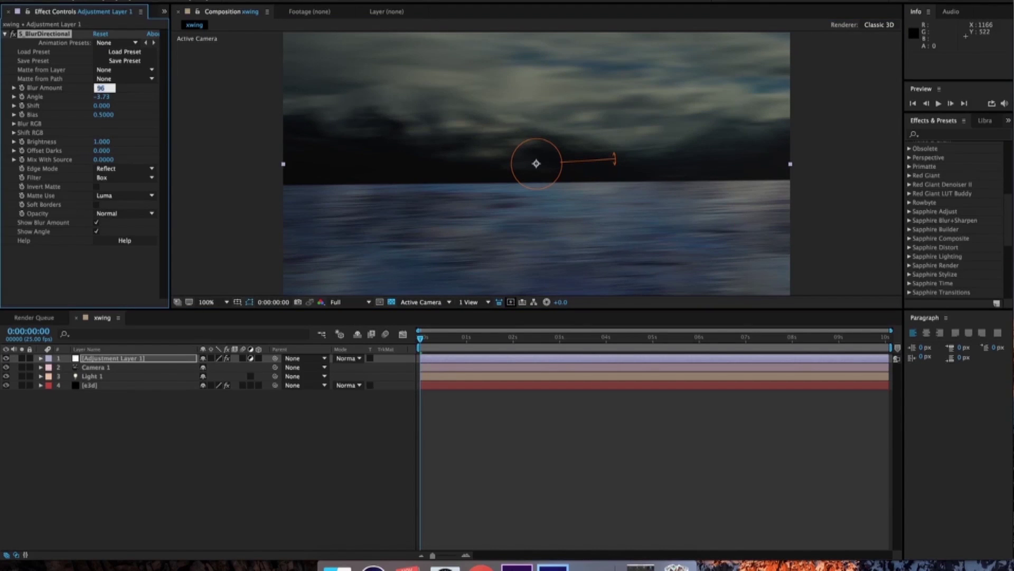
{"action": "key", "text": "Return"}
{"action": "left_click_drag", "start_coordinate": [102, 87], "coordinate": [108, 87]}
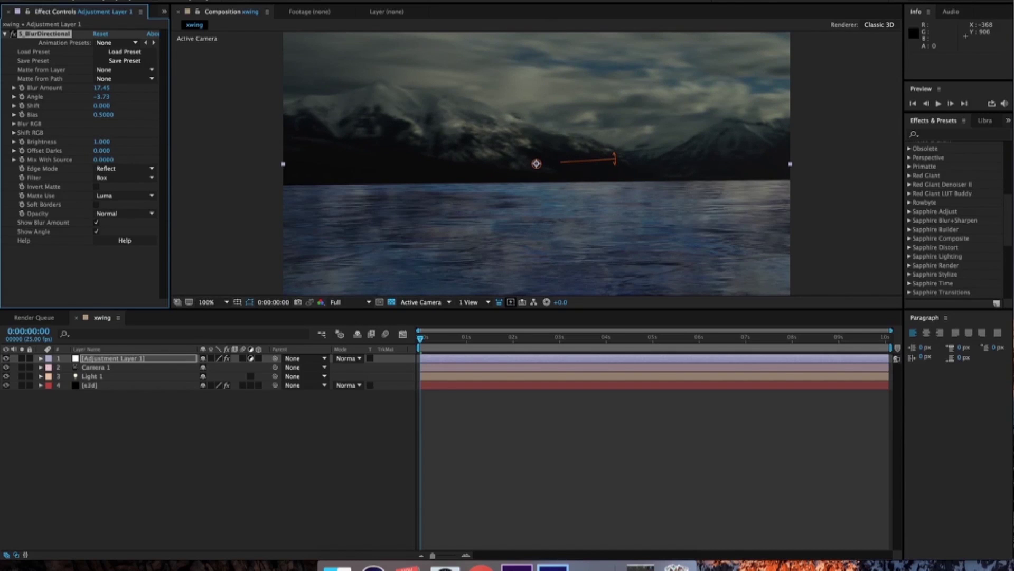
{"action": "left_click_drag", "start_coordinate": [101, 88], "coordinate": [105, 88]}
Try animating the directional blur's Shift at 0:00:10:01 and undo it
{"action": "left_click", "coordinate": [887, 337]}
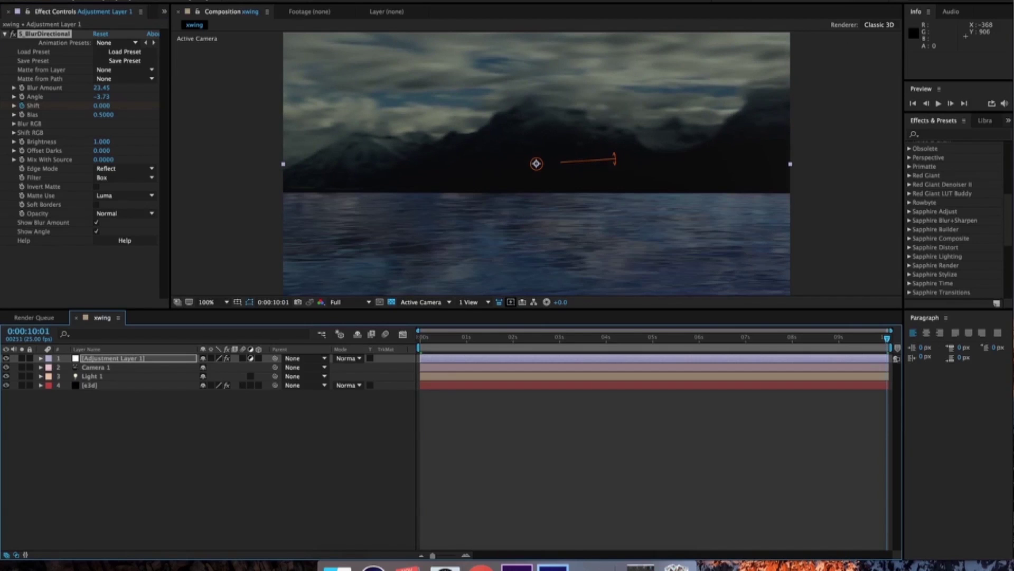
{"action": "mouse_move", "coordinate": [101, 106]}
{"action": "left_mouse_down"}
{"action": "mouse_move", "coordinate": [162, 106]}
{"action": "mouse_move", "coordinate": [111, 106]}
{"action": "left_mouse_up"}
{"action": "key", "text": "super+z"}
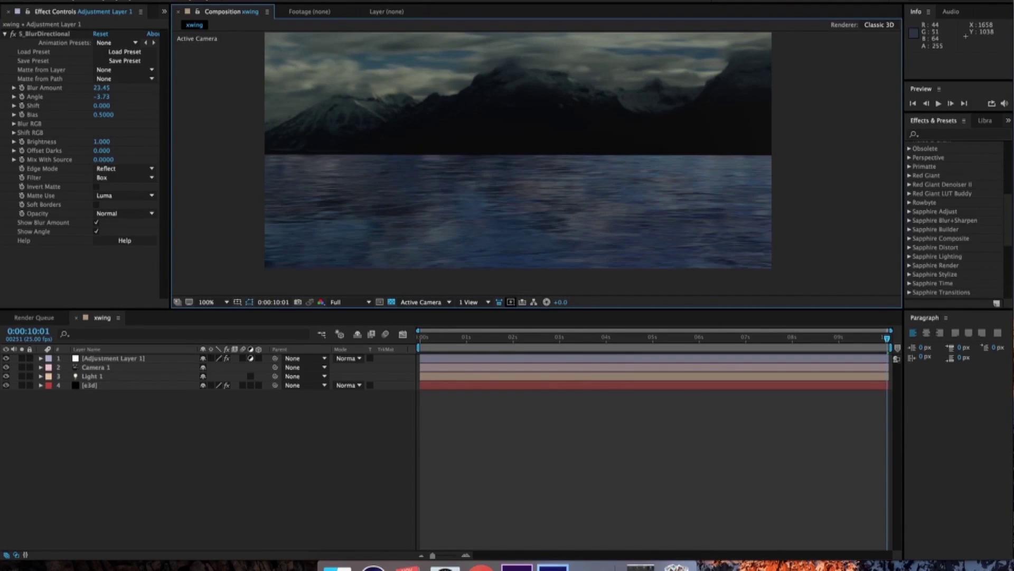
Create a 1920 x 1080 px black solid named xwing1 at the head of the layer stack
{"action": "left_click", "coordinate": [191, 0]}
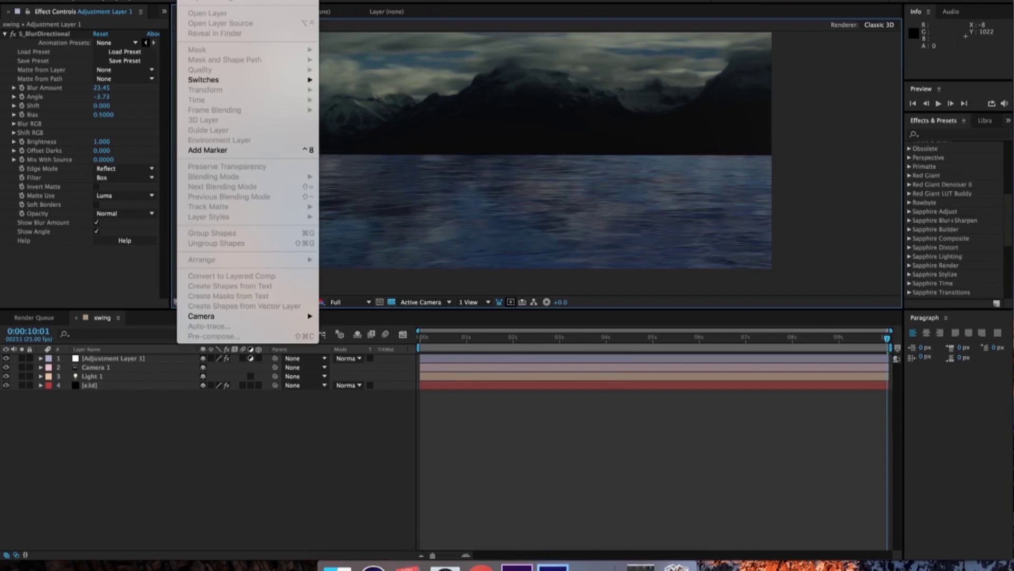
{"action": "mouse_move", "coordinate": [198, 0]}
{"action": "left_click", "coordinate": [341, 1]}
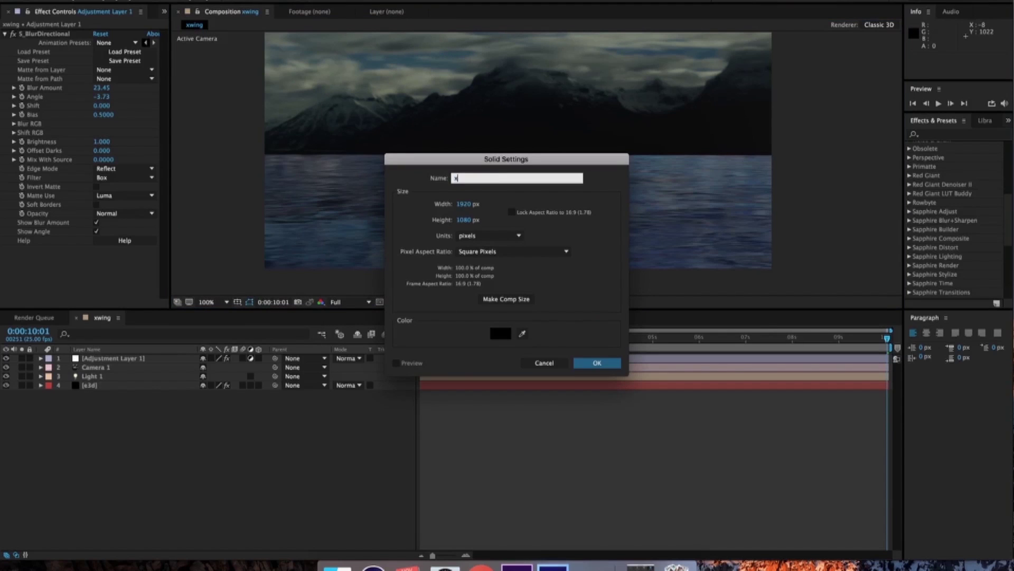
{"action": "type", "text": "xwing1"}
{"action": "key", "text": "Return"}
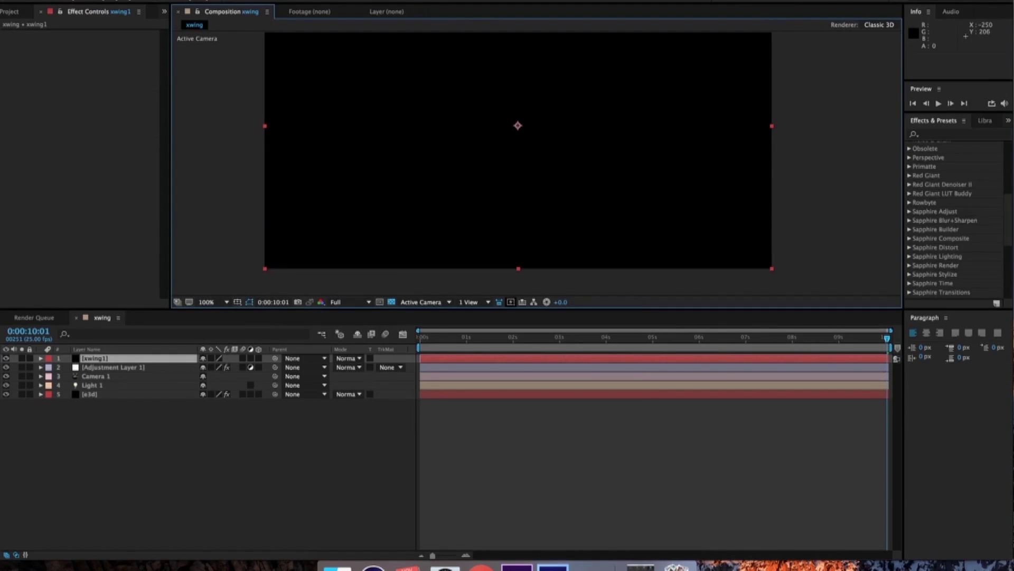
Apply the Element effect to the xwing1 solid
{"action": "left_click", "coordinate": [217, 0]}
{"action": "mouse_move", "coordinate": [271, 528]}
{"action": "left_click", "coordinate": [370, 528]}
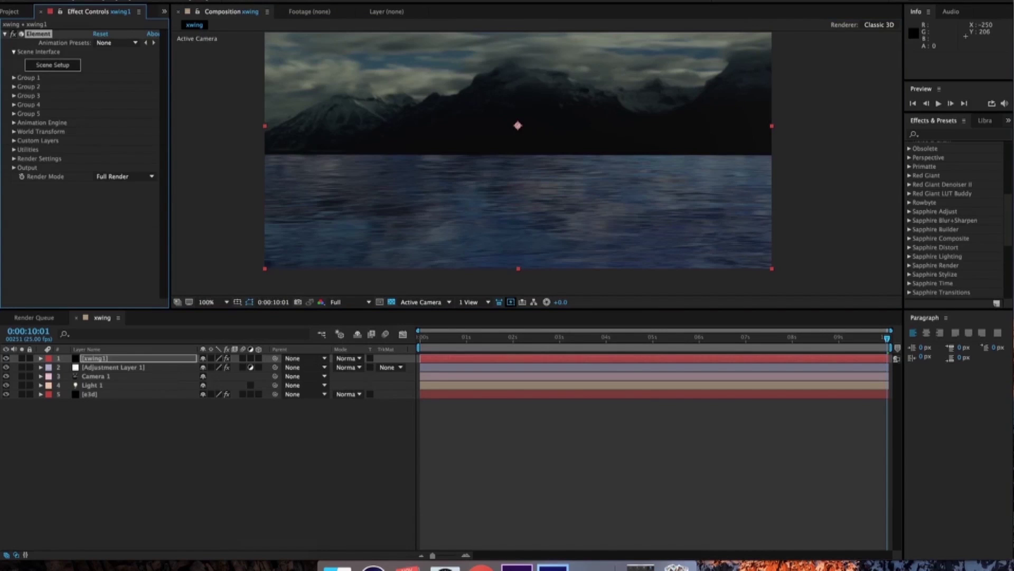
Add the X-Fighter model from Star_Pack to xwing1's Element scene and show the environment in the model preview
{"action": "left_click", "coordinate": [53, 65]}
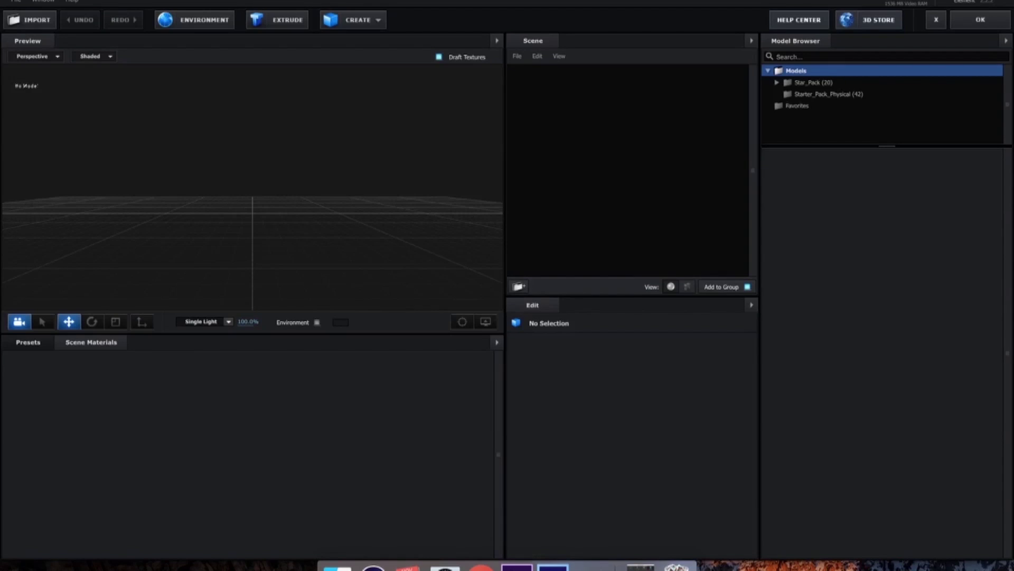
{"action": "left_click", "coordinate": [814, 83]}
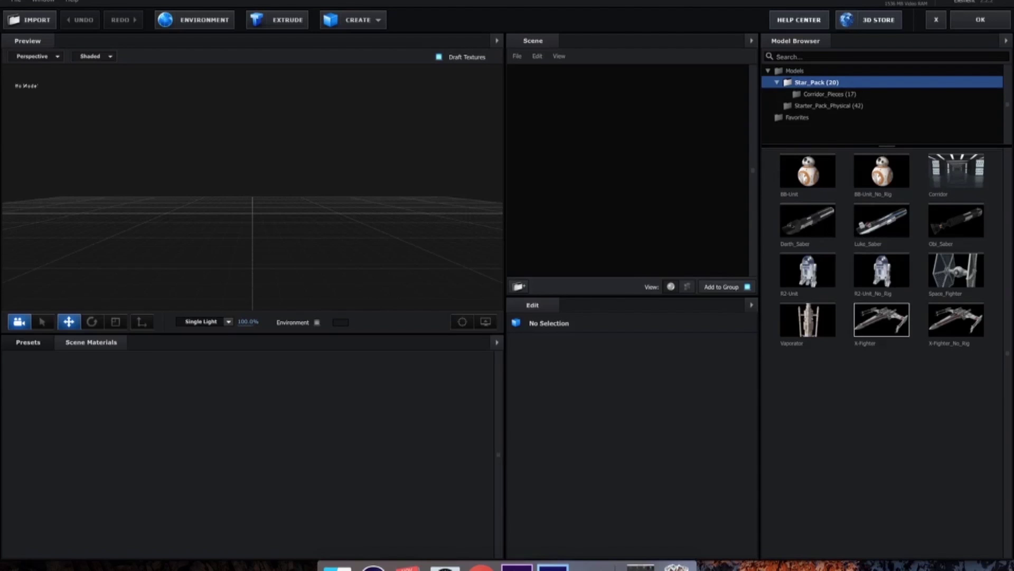
{"action": "left_click", "coordinate": [882, 320]}
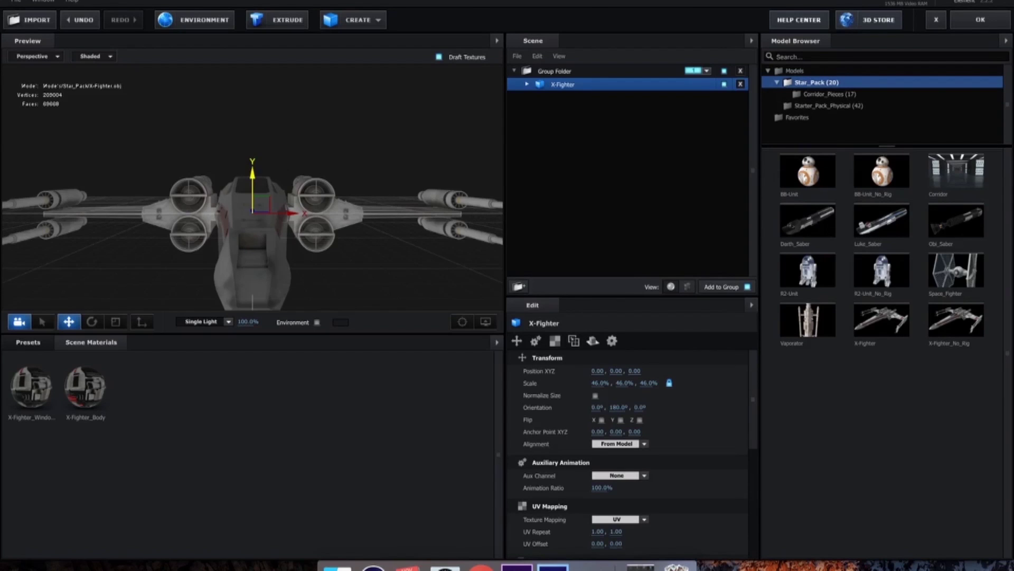
{"action": "left_click_drag", "start_coordinate": [227, 206], "coordinate": [381, 185]}
{"action": "left_click", "coordinate": [317, 322]}
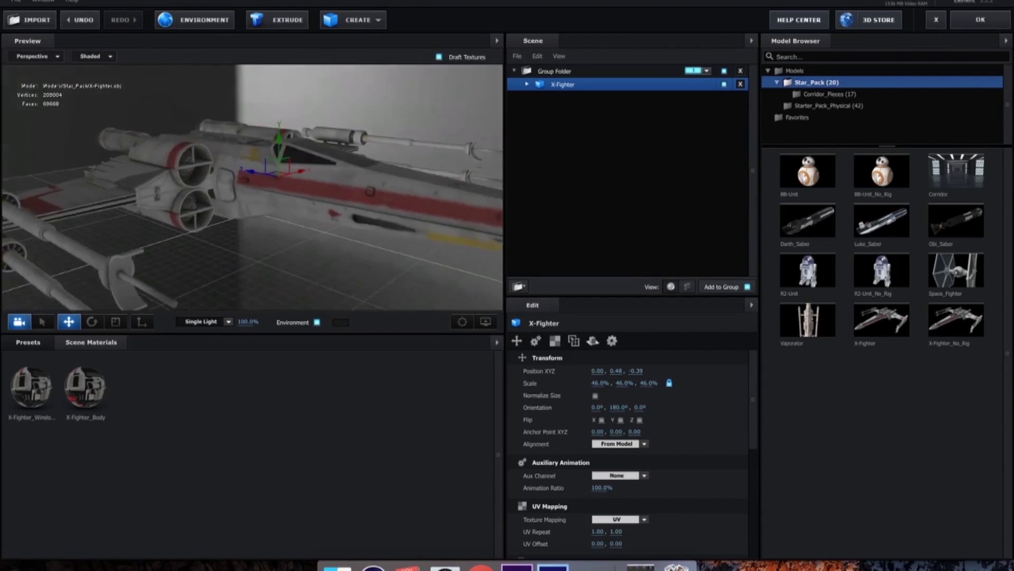
Compare preview lighting presets such as Clean Blue, Dark and Sun Set on the X-Fighter, choose Basic, and return to the composition
{"action": "left_click", "coordinate": [205, 322]}
{"action": "left_click", "coordinate": [204, 334]}
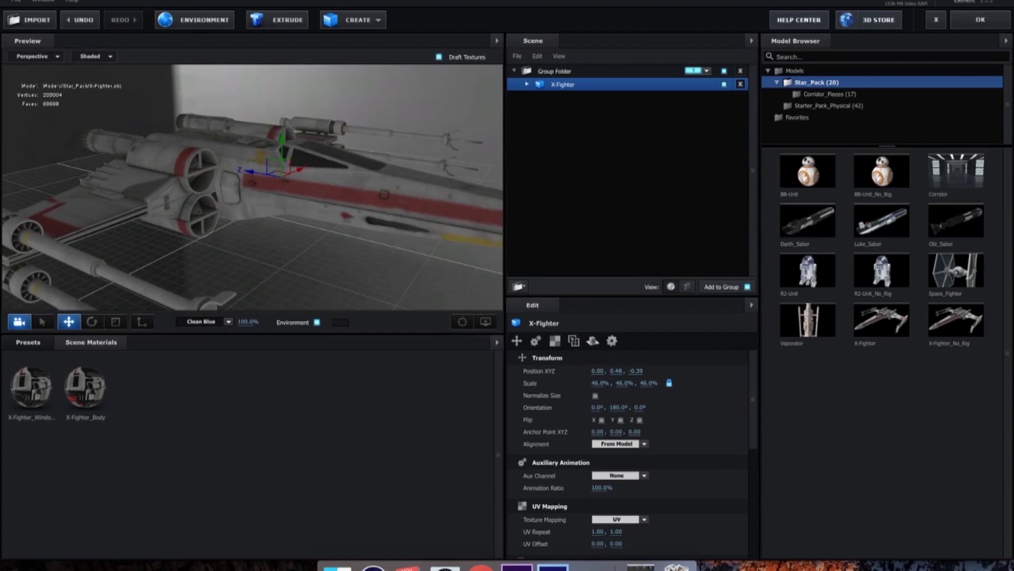
{"action": "left_click", "coordinate": [204, 321]}
{"action": "left_click", "coordinate": [199, 418]}
{"action": "left_click", "coordinate": [204, 322]}
{"action": "left_click", "coordinate": [202, 399]}
{"action": "left_click", "coordinate": [204, 321]}
{"action": "left_click", "coordinate": [195, 475]}
{"action": "left_click", "coordinate": [204, 322]}
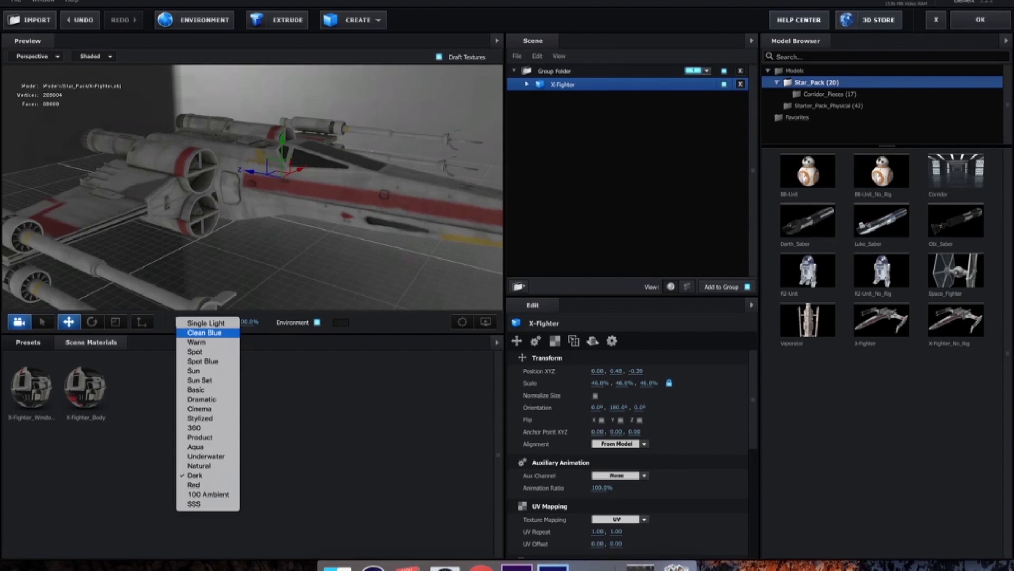
{"action": "left_click", "coordinate": [200, 380]}
{"action": "left_click", "coordinate": [204, 322]}
{"action": "left_click", "coordinate": [196, 389]}
{"action": "left_click", "coordinate": [205, 321]}
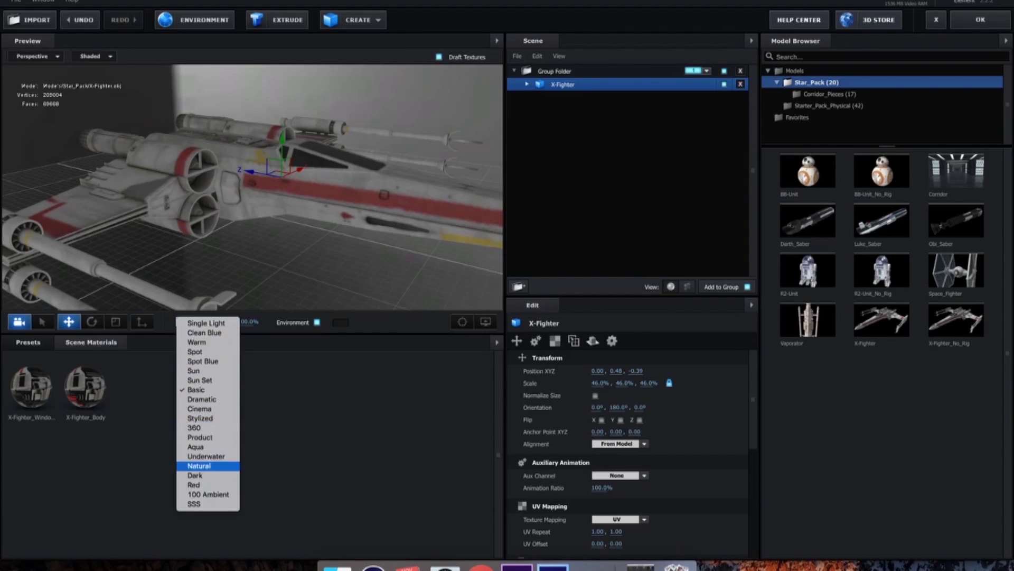
{"action": "left_click", "coordinate": [275, 459]}
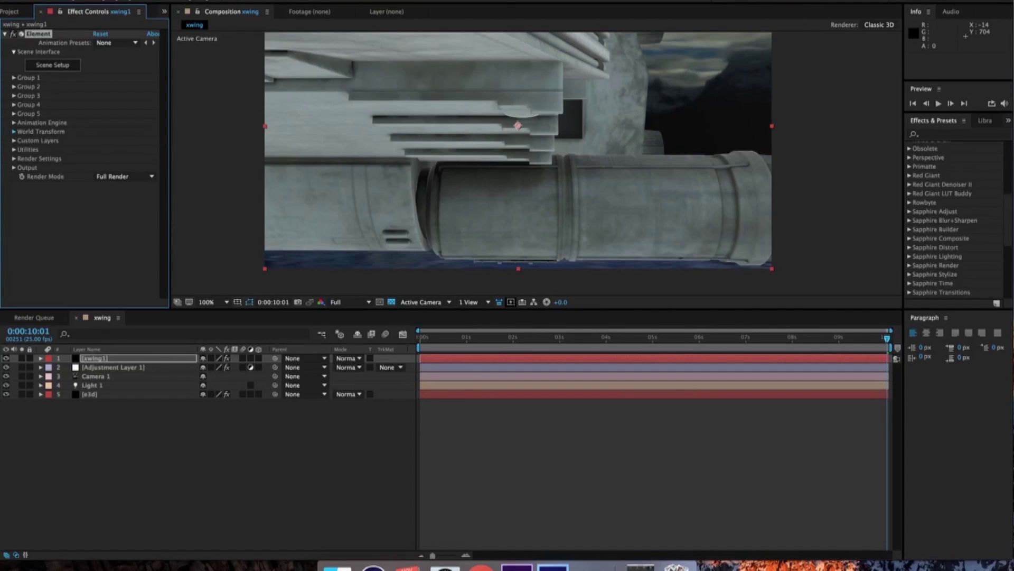
Bring the whole X-wing into view with Element's World Position Z and XY, entering -1200 for X
{"action": "left_click", "coordinate": [14, 132]}
{"action": "left_click_drag", "start_coordinate": [97, 149], "coordinate": [18, 140]}
{"action": "left_click_drag", "start_coordinate": [116, 141], "coordinate": [11, 141]}
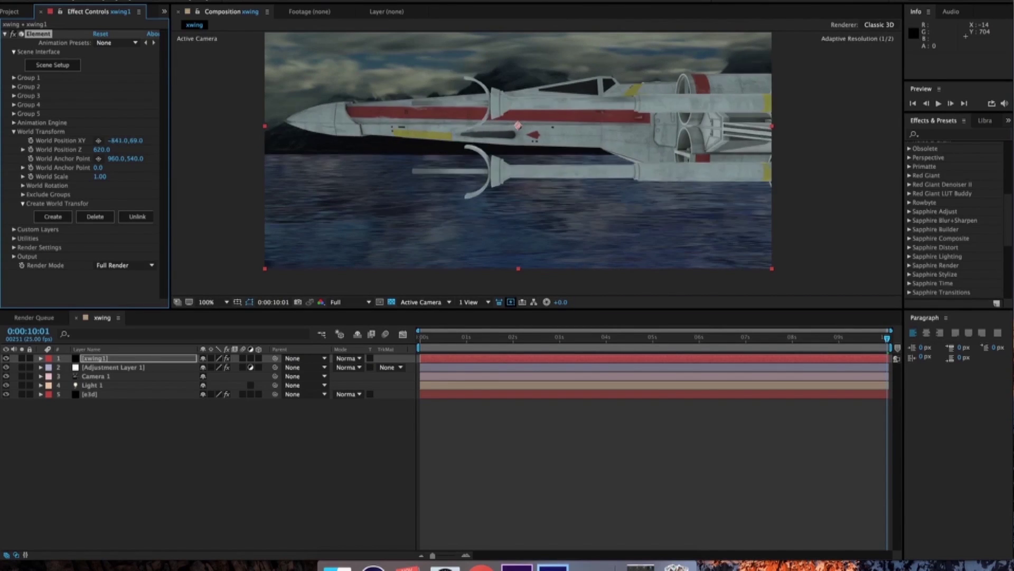
{"action": "left_click", "coordinate": [119, 140]}
{"action": "type", "text": "-1200"}
{"action": "key", "text": "Return"}
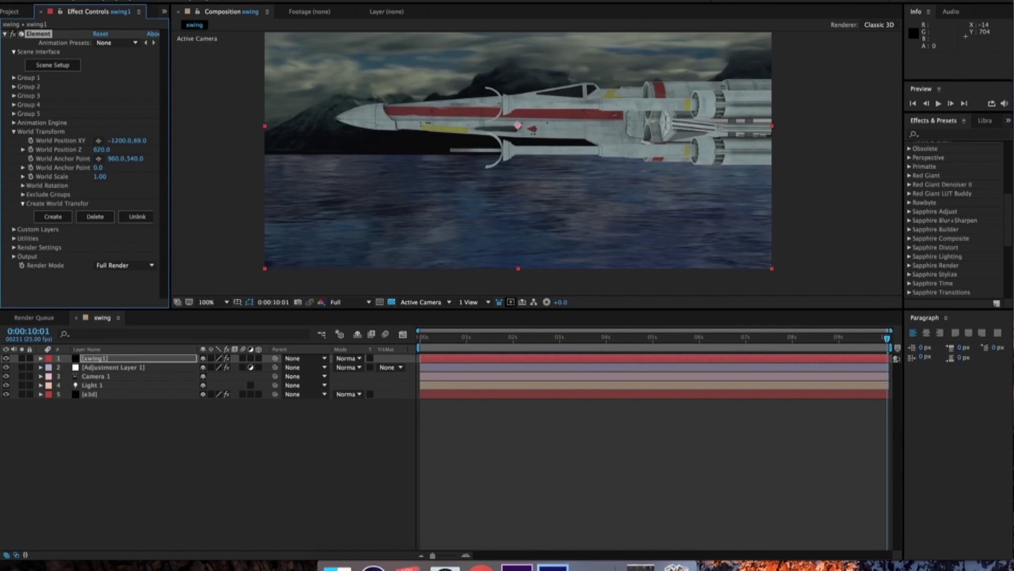
Turn the X-wing to a world Y rotation of 179° and place it at World Position X -2000, Y 182, Z 260
{"action": "left_click", "coordinate": [23, 185]}
{"action": "left_click_drag", "start_coordinate": [107, 204], "coordinate": [195, 204]}
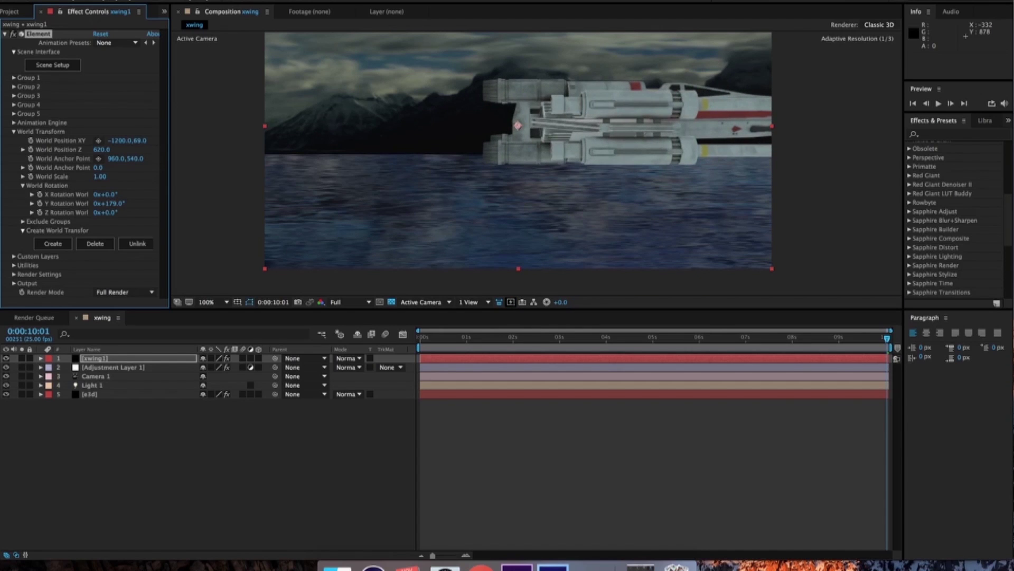
{"action": "left_click", "coordinate": [120, 141]}
{"action": "type", "text": "-2000"}
{"action": "key", "text": "Return"}
{"action": "left_click_drag", "start_coordinate": [140, 140], "coordinate": [191, 147]}
{"action": "left_click_drag", "start_coordinate": [129, 150], "coordinate": [159, 149]}
Compare the start and end frames, and set keyframes for World Position XY, World Position Z and world Y rotation at 0:00:10:01
{"action": "key", "text": "Home"}
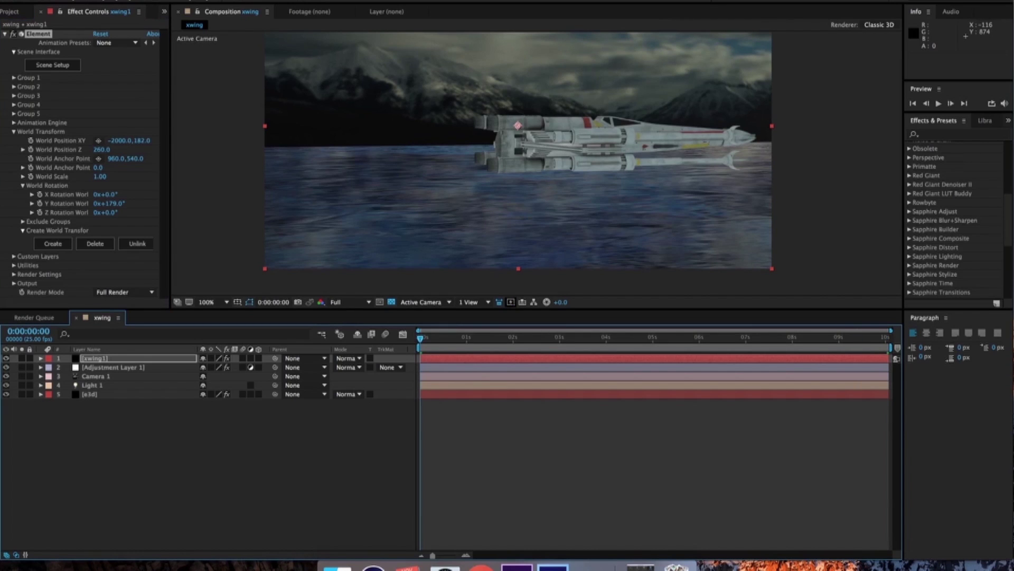
{"action": "key", "text": "End"}
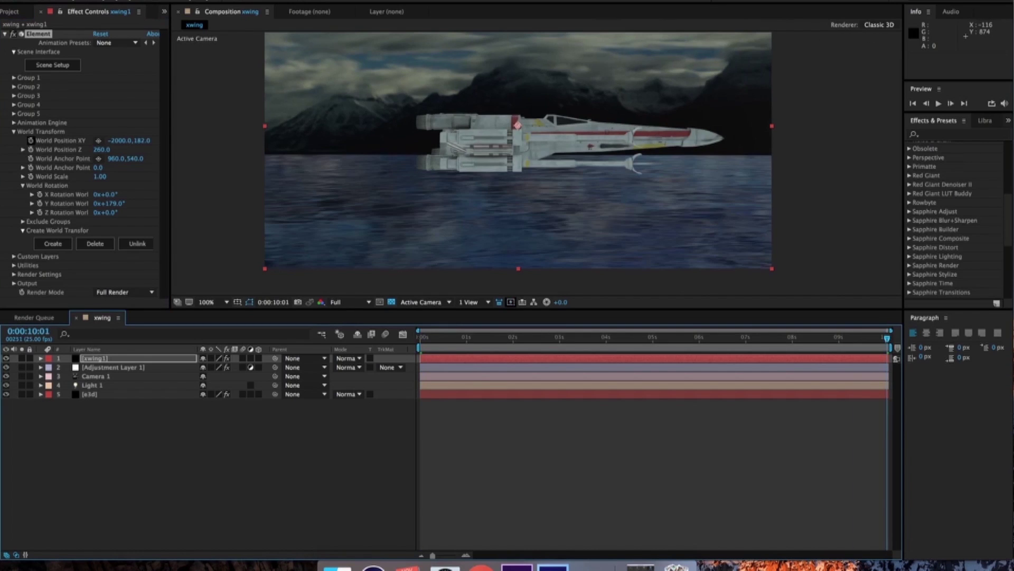
{"action": "left_click", "coordinate": [31, 140]}
{"action": "left_click", "coordinate": [31, 150]}
{"action": "left_click", "coordinate": [39, 204]}
Set the X-wing's World Position Z to -950 at 0:00:00:00 and preview its movement
{"action": "left_click_drag", "start_coordinate": [446, 337], "coordinate": [418, 337]}
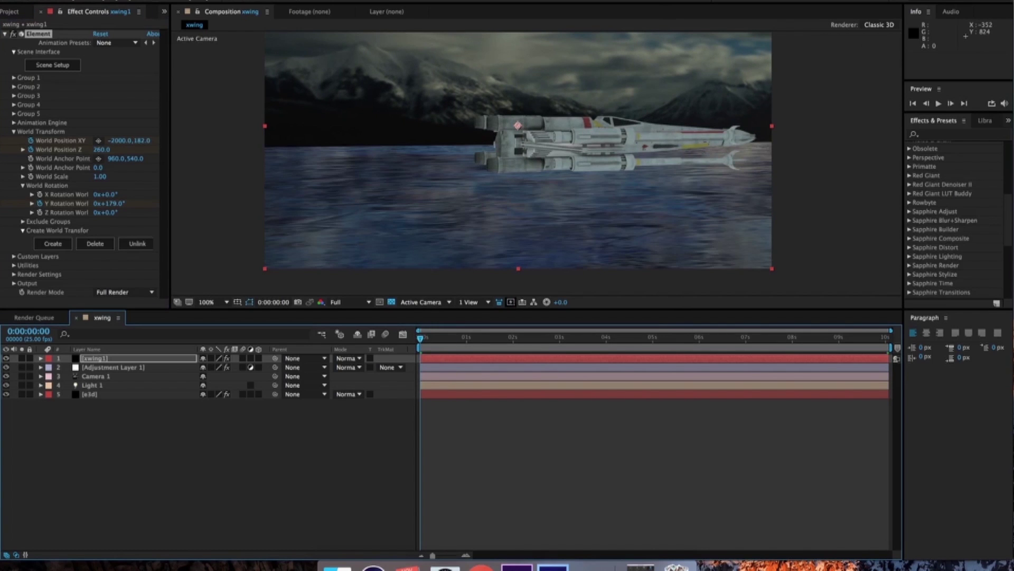
{"action": "left_click_drag", "start_coordinate": [101, 150], "coordinate": [37, 150]}
{"action": "key", "text": "space"}
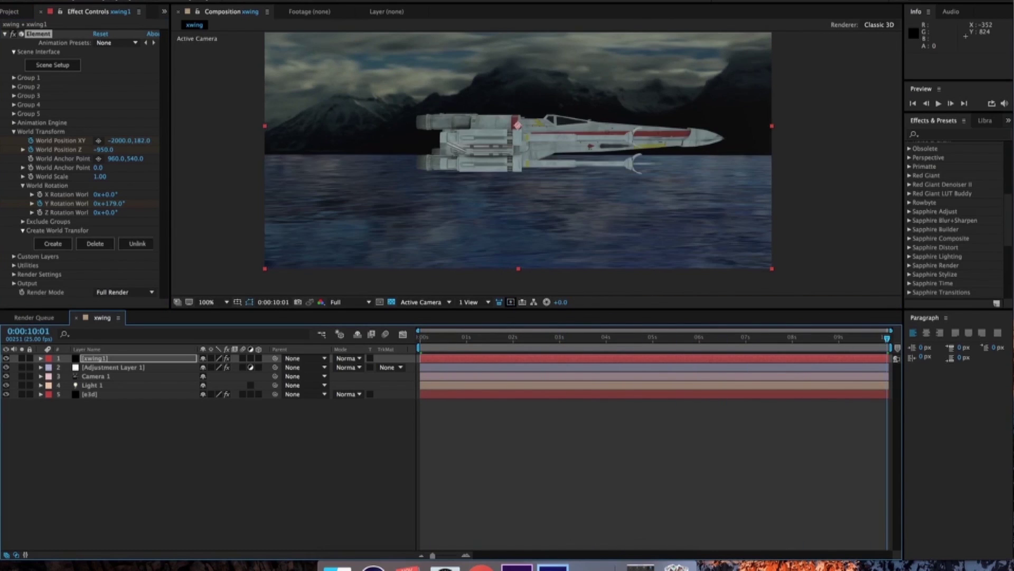
{"action": "key", "text": "space"}
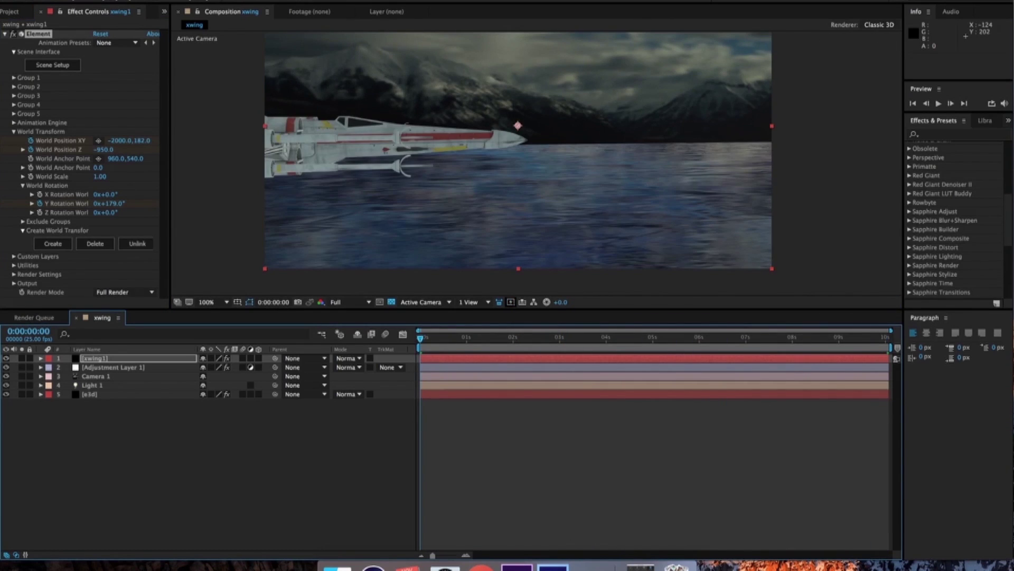
Search the effects for "bleach", apply S_BleachBypass to xwing1, and scrub the timeline to check the look
{"action": "left_click", "coordinate": [4, 33]}
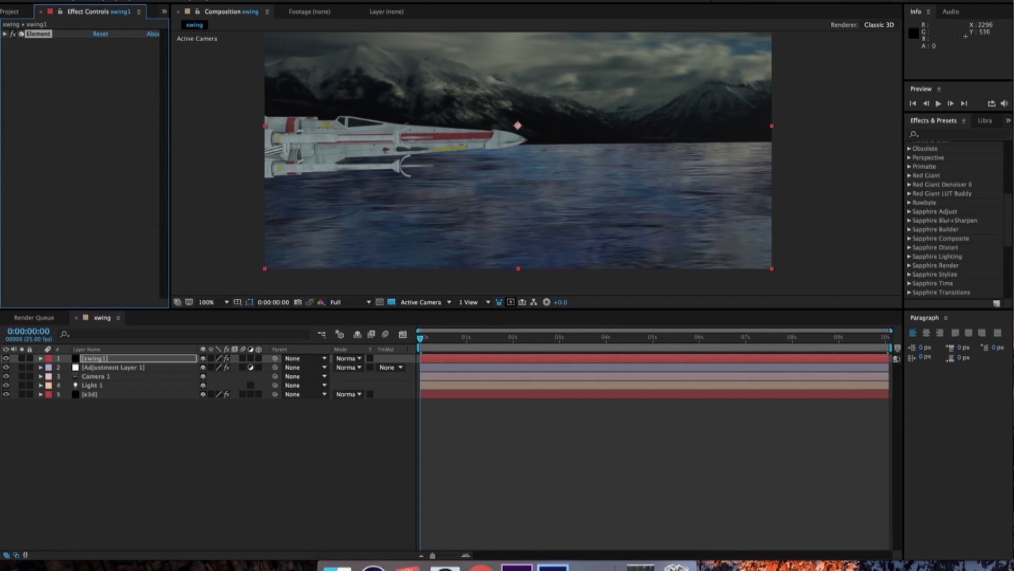
{"action": "left_click", "coordinate": [956, 134]}
{"action": "type", "text": "bleach"}
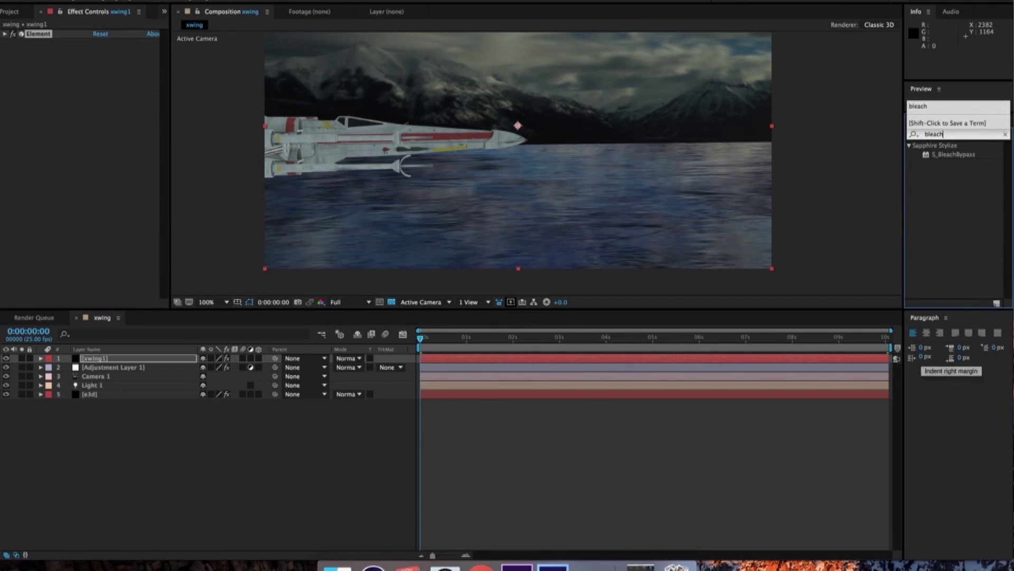
{"action": "double_click", "coordinate": [954, 154]}
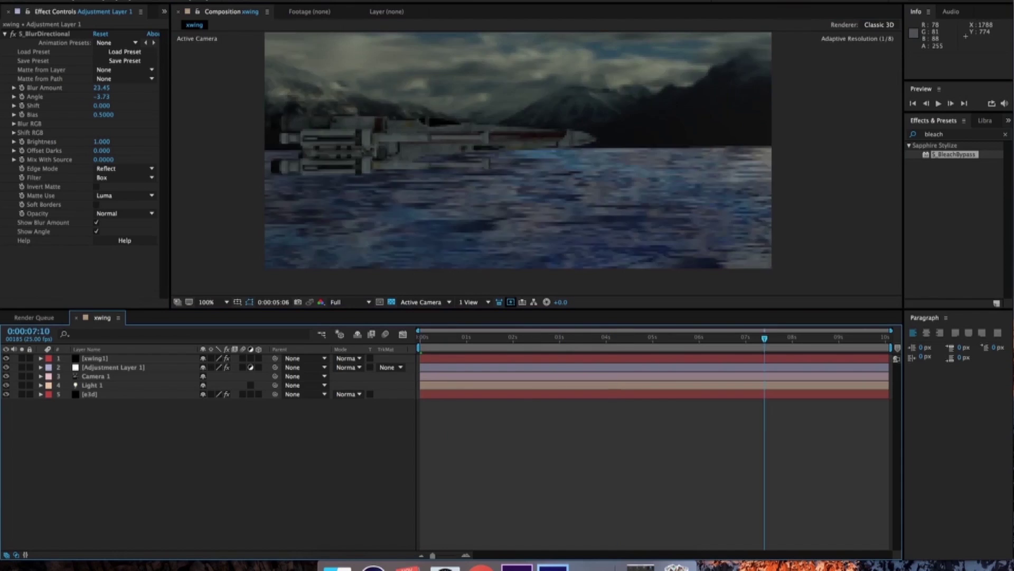
{"action": "left_click_drag", "start_coordinate": [764, 338], "coordinate": [420, 338]}
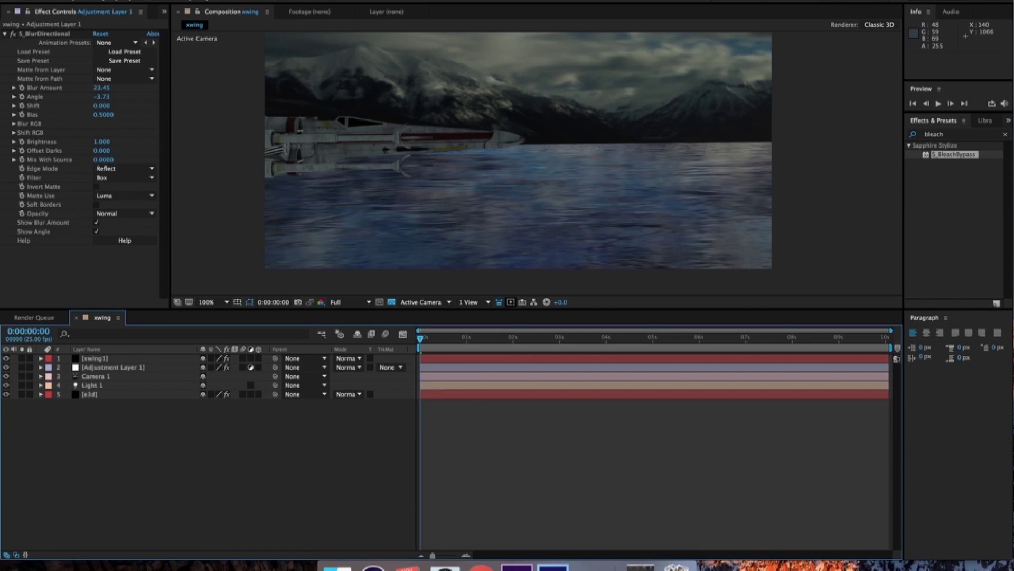
Enable the Animation Engine in xwing1's Element effect
{"action": "left_click", "coordinate": [5, 34]}
{"action": "left_click", "coordinate": [95, 358]}
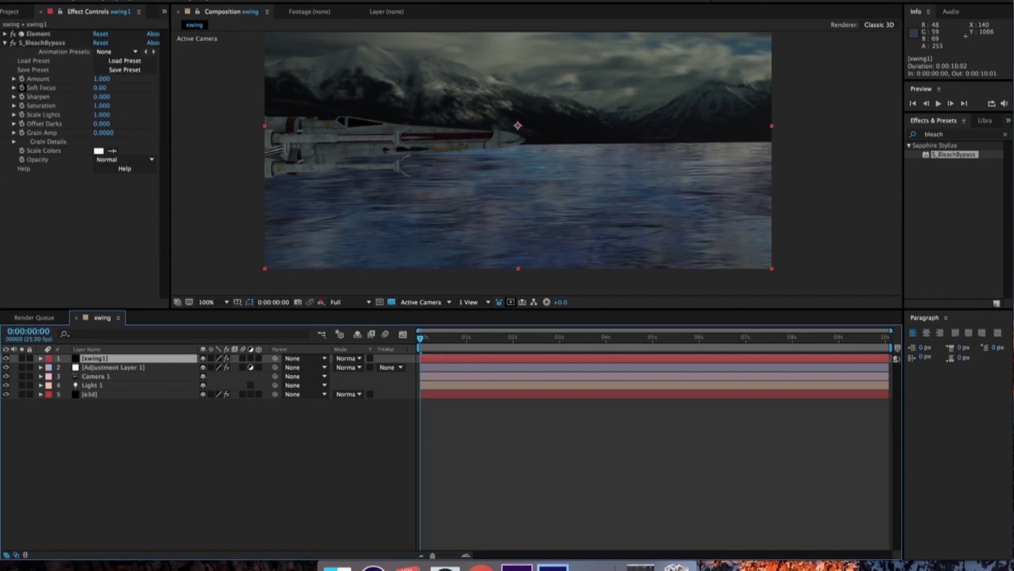
{"action": "left_click", "coordinate": [5, 34]}
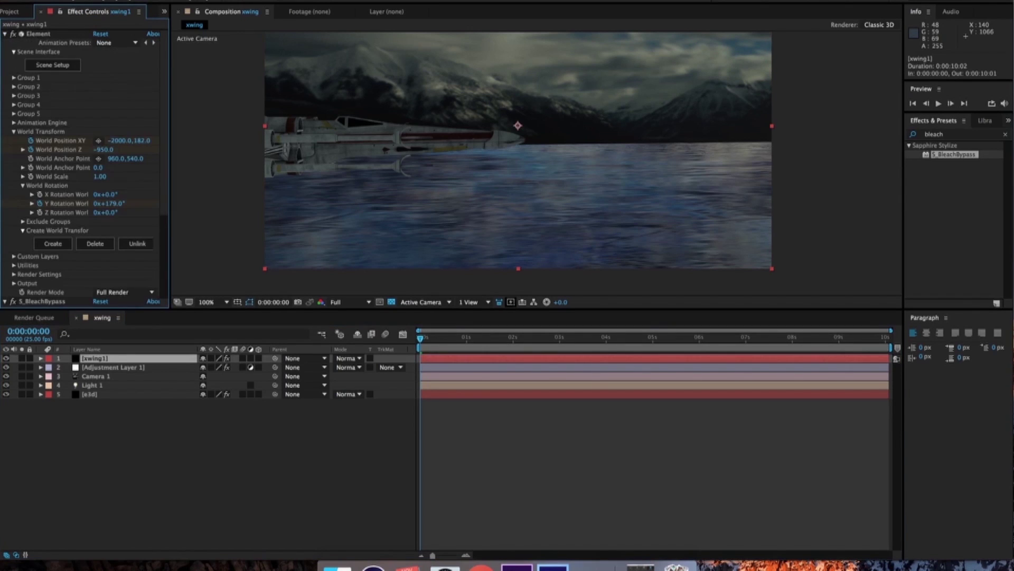
{"action": "left_click", "coordinate": [14, 123]}
{"action": "left_click", "coordinate": [96, 131]}
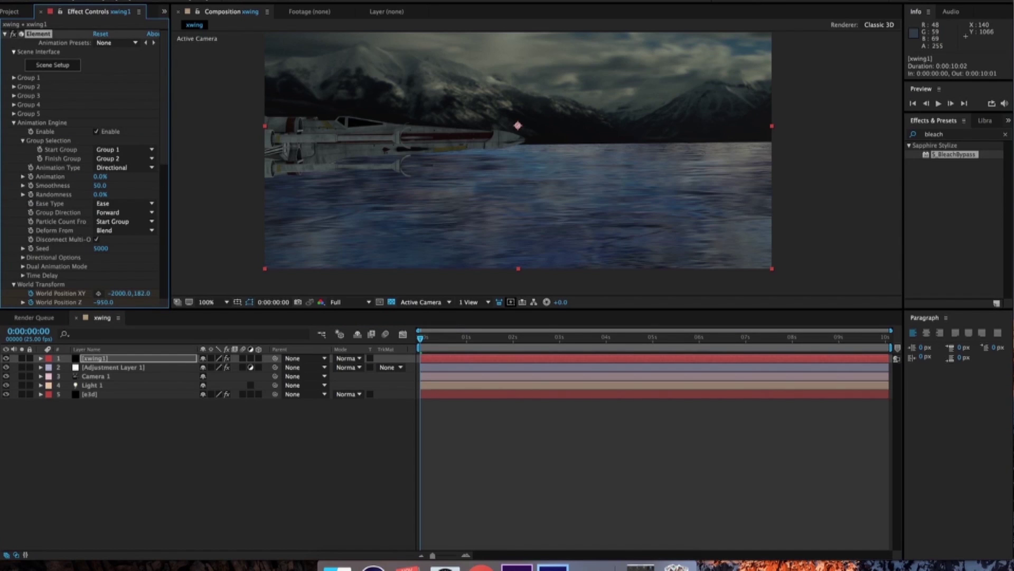
Look through Element's animation and world transform settings, and open Group 1's Aux Channels down to the Channel 1 controls
{"action": "left_click", "coordinate": [23, 176]}
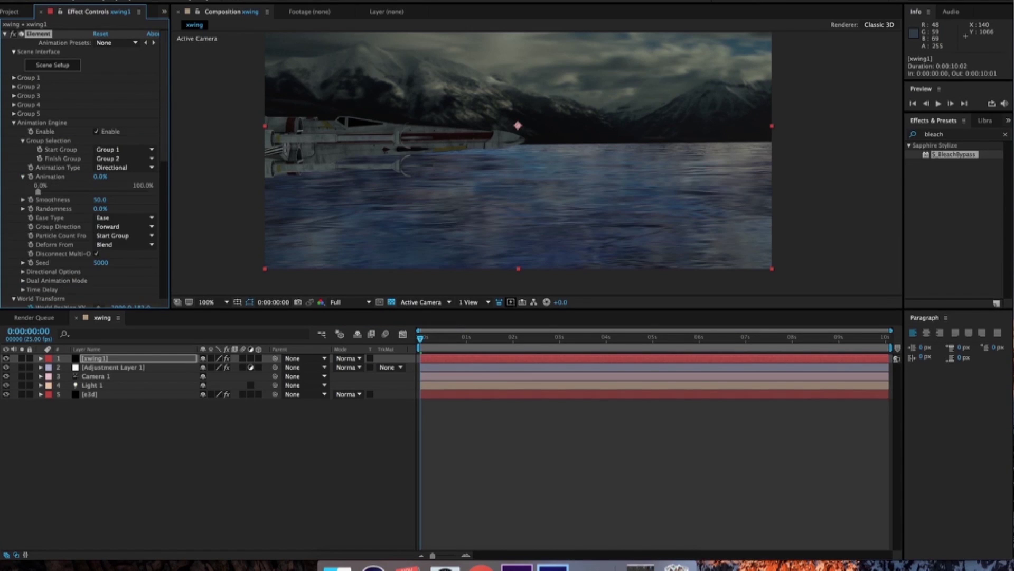
{"action": "left_click", "coordinate": [23, 177]}
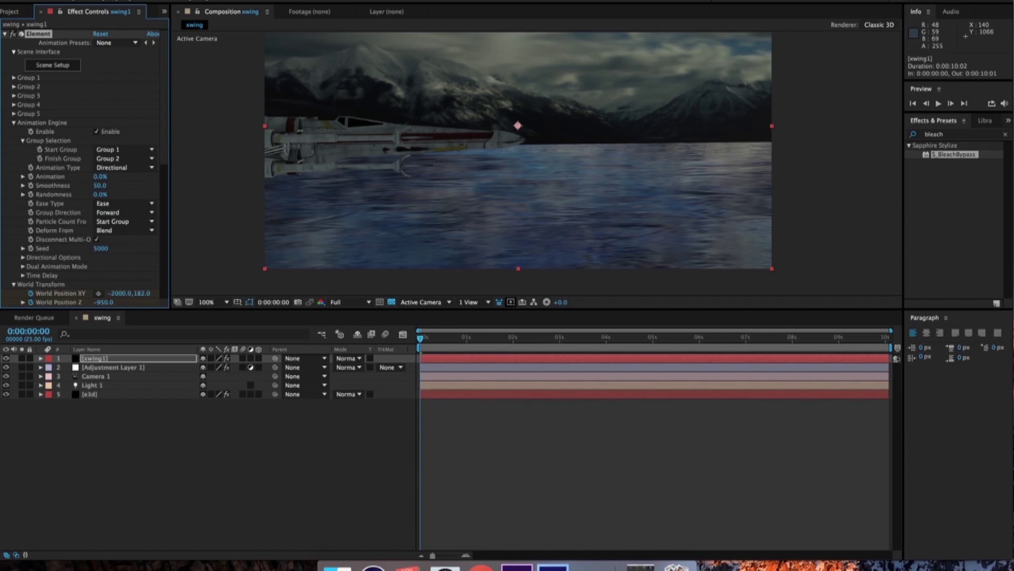
{"action": "scroll", "coordinate": [84, 169], "scroll_direction": "down", "scroll_amount": 10}
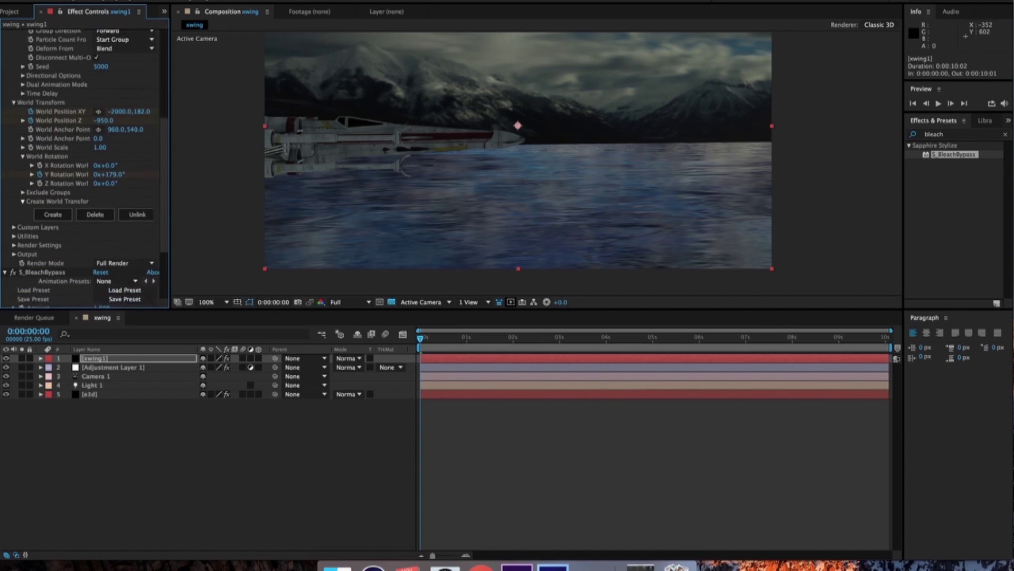
{"action": "scroll", "coordinate": [84, 169], "scroll_direction": "up", "scroll_amount": 5}
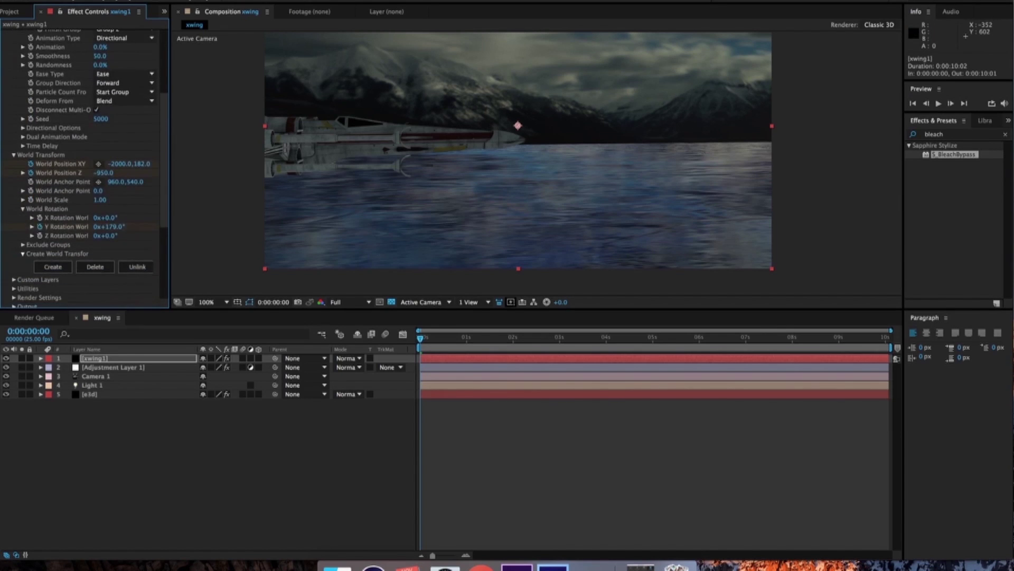
{"action": "scroll", "coordinate": [85, 169], "scroll_direction": "up", "scroll_amount": 6}
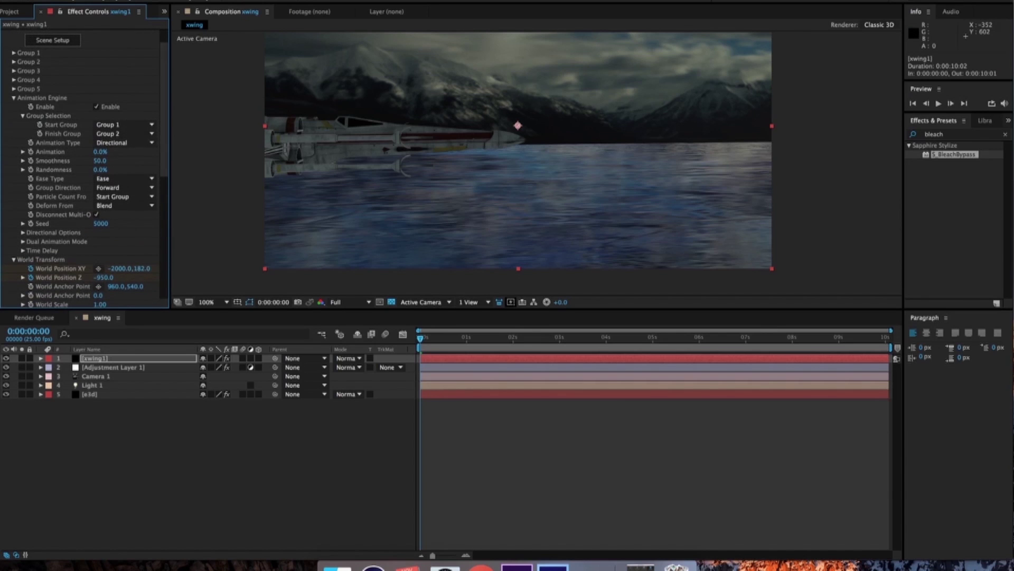
{"action": "left_click", "coordinate": [14, 53]}
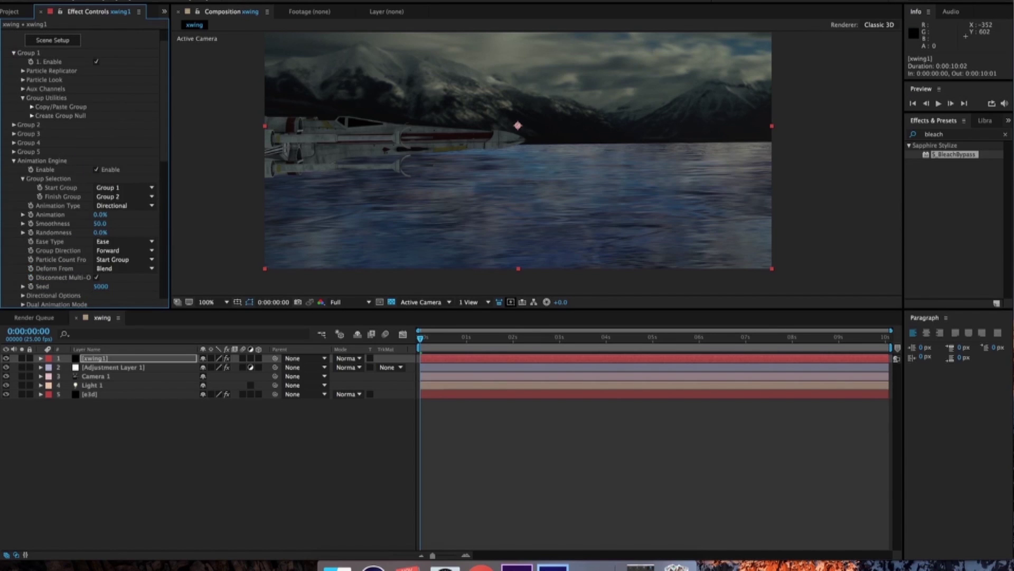
{"action": "left_click", "coordinate": [23, 89]}
{"action": "left_click", "coordinate": [31, 98]}
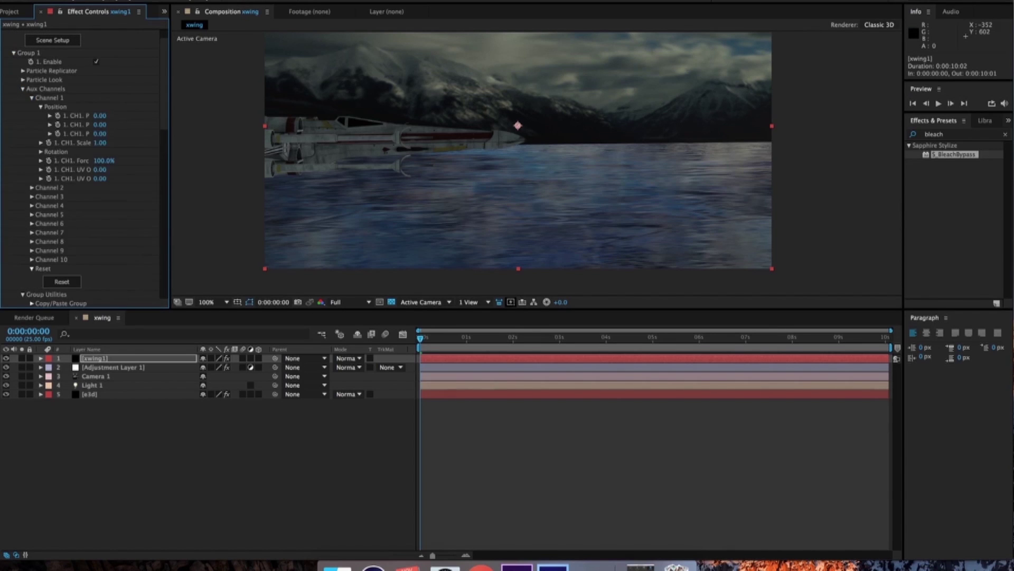
Try changing the first UV offset of Group 1's Channel 1 at 0:00:05:17 and undo it
{"action": "left_click_drag", "start_coordinate": [645, 337], "coordinate": [684, 338]}
{"action": "left_click_drag", "start_coordinate": [100, 169], "coordinate": [101, 169]}
{"action": "key", "text": "super+z"}
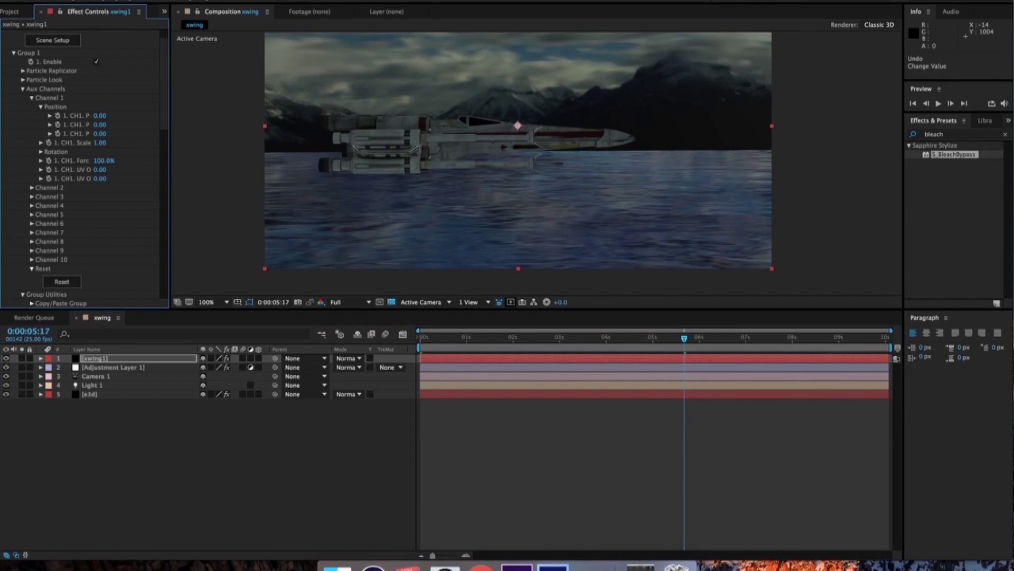
Try changing the Y position and second UV offset of Group 1's Channel 1 on xwing1, and undo the changes
{"action": "left_click_drag", "start_coordinate": [100, 124], "coordinate": [101, 125]}
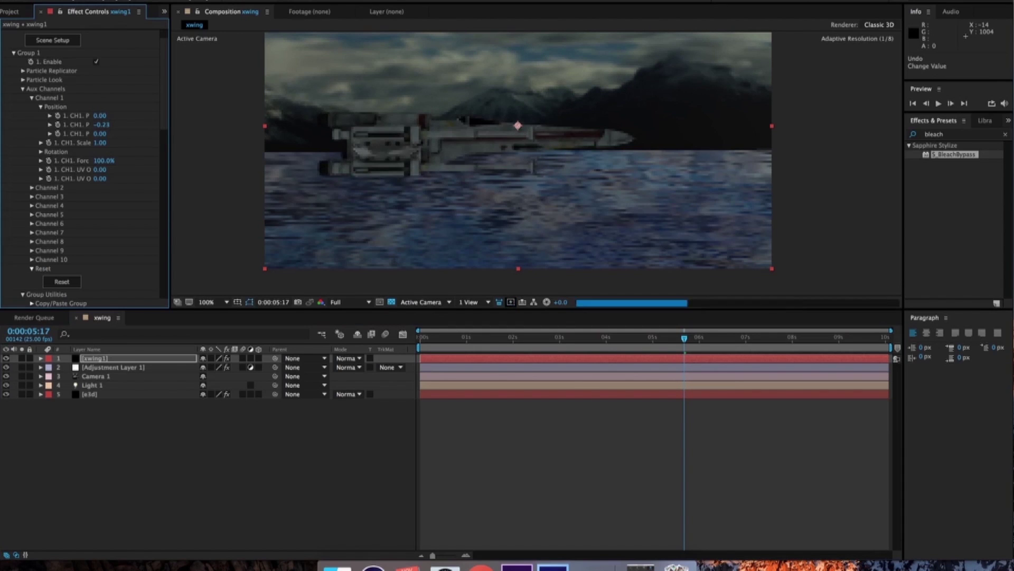
{"action": "key", "text": "cmd+z"}
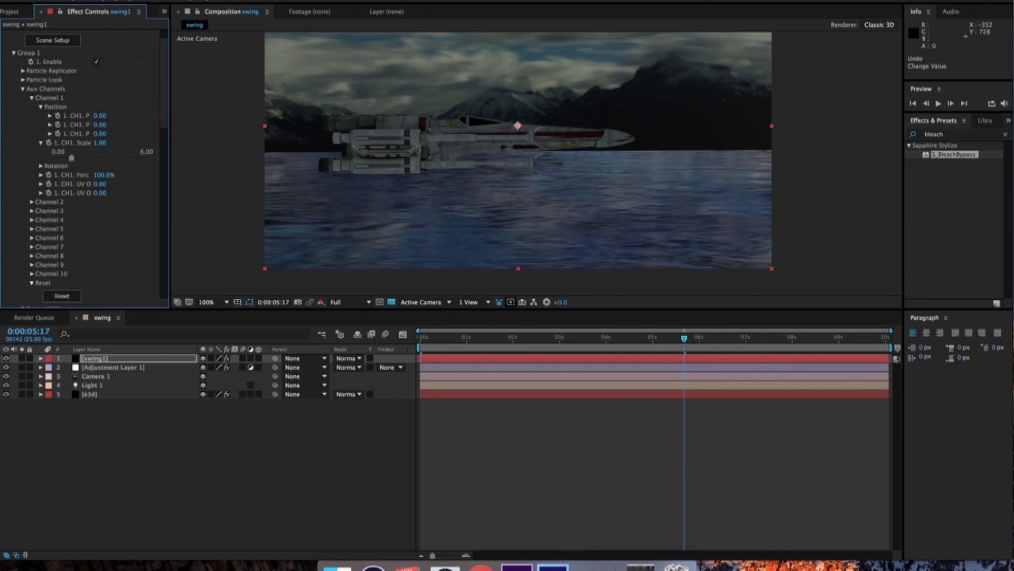
{"action": "left_click", "coordinate": [40, 106]}
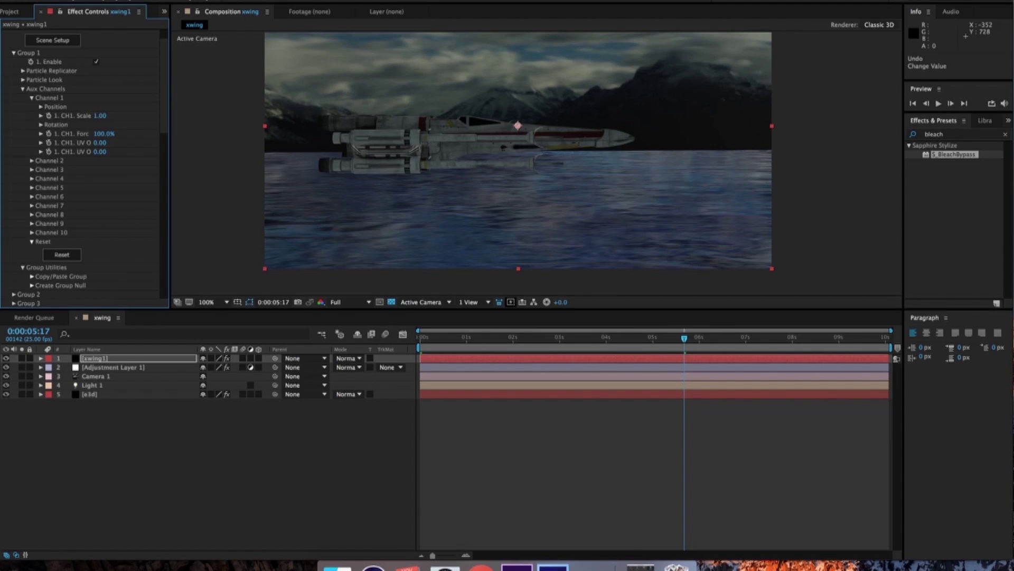
{"action": "left_click_drag", "start_coordinate": [100, 152], "coordinate": [145, 151]}
{"action": "left_click", "coordinate": [41, 125]}
{"action": "key", "text": "super+z"}
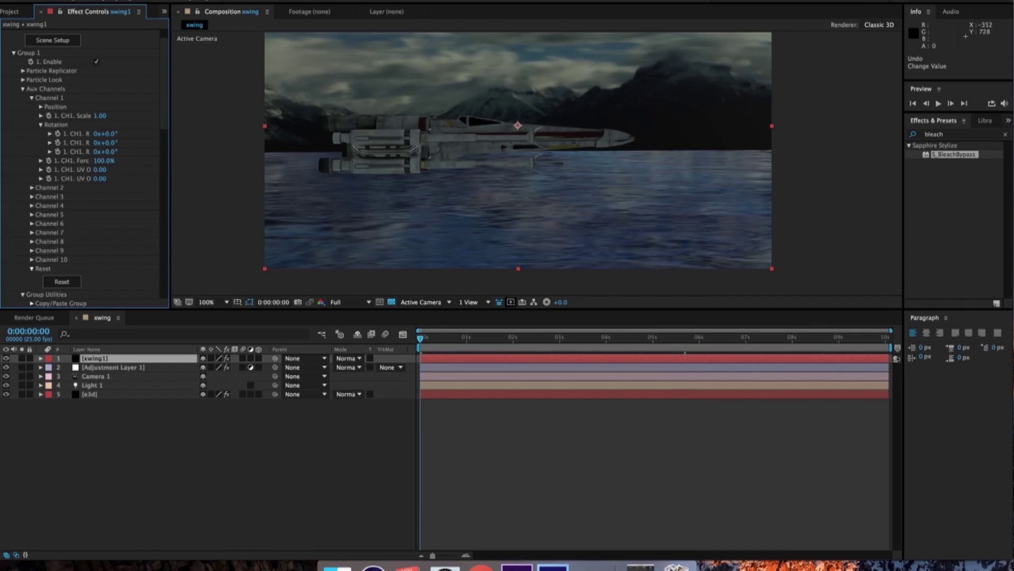
Try changing Channel 1's X rotation at the start and around 0:00:06:00, and undo both changes
{"action": "key", "text": "Home"}
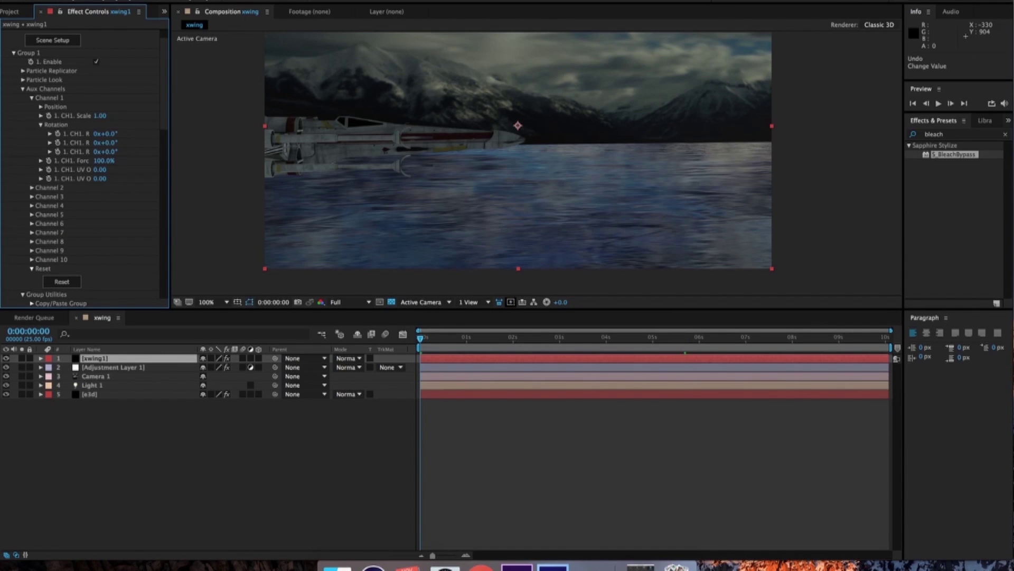
{"action": "left_click", "coordinate": [421, 338]}
{"action": "left_click_drag", "start_coordinate": [111, 134], "coordinate": [121, 134]}
{"action": "key", "text": "super+z"}
{"action": "left_click", "coordinate": [697, 336]}
{"action": "left_click_drag", "start_coordinate": [112, 134], "coordinate": [118, 134]}
{"action": "key", "text": "super+z"}
{"action": "key", "text": "Home"}
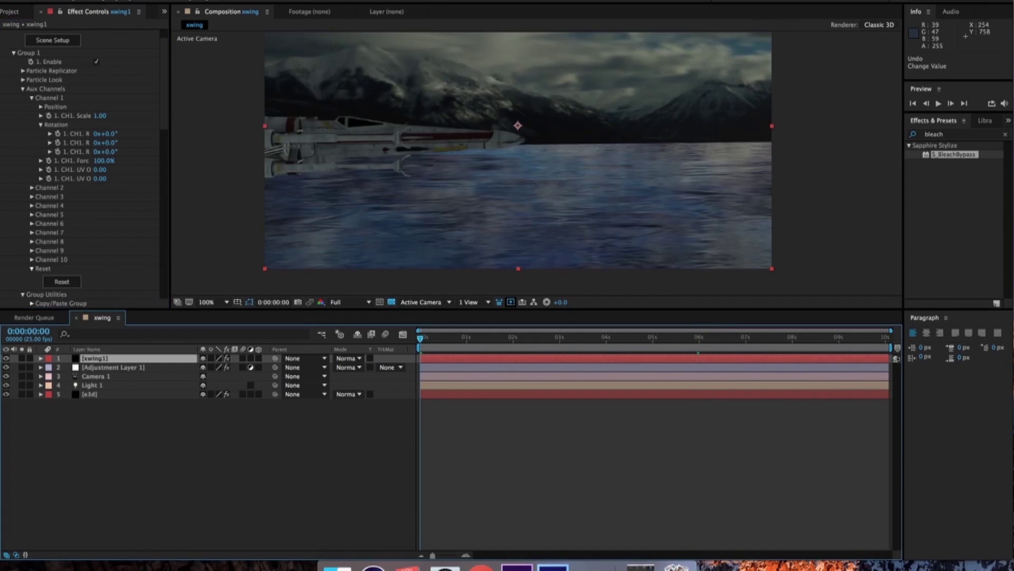
Animate Channel 1's Z rotation from 0° at 0:00:00:00 to 7° at 0:00:10:01 and preview the animation
{"action": "key", "text": "End"}
{"action": "left_click_drag", "start_coordinate": [110, 152], "coordinate": [113, 152]}
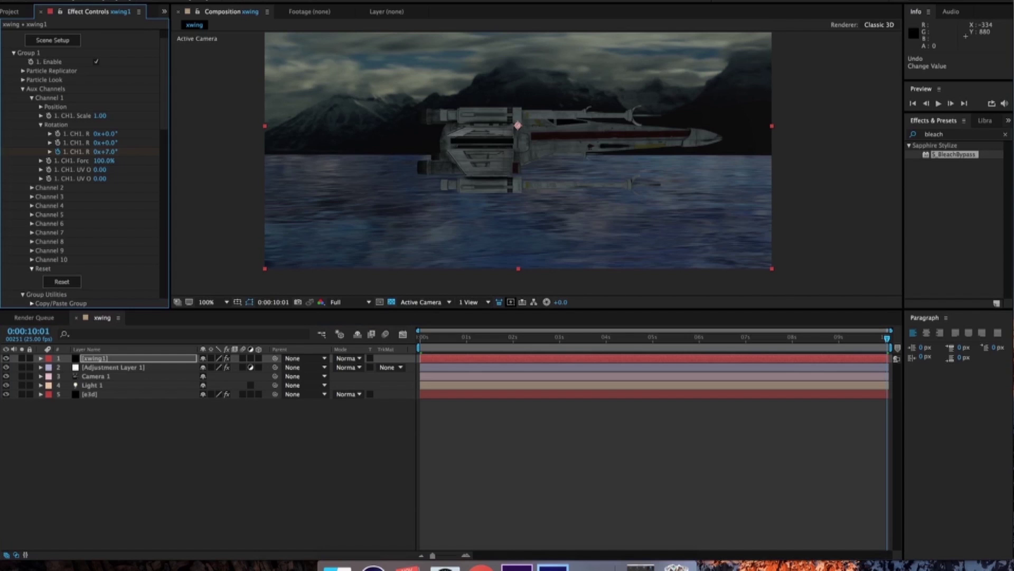
{"action": "key", "text": "Home"}
{"action": "key", "text": "space"}
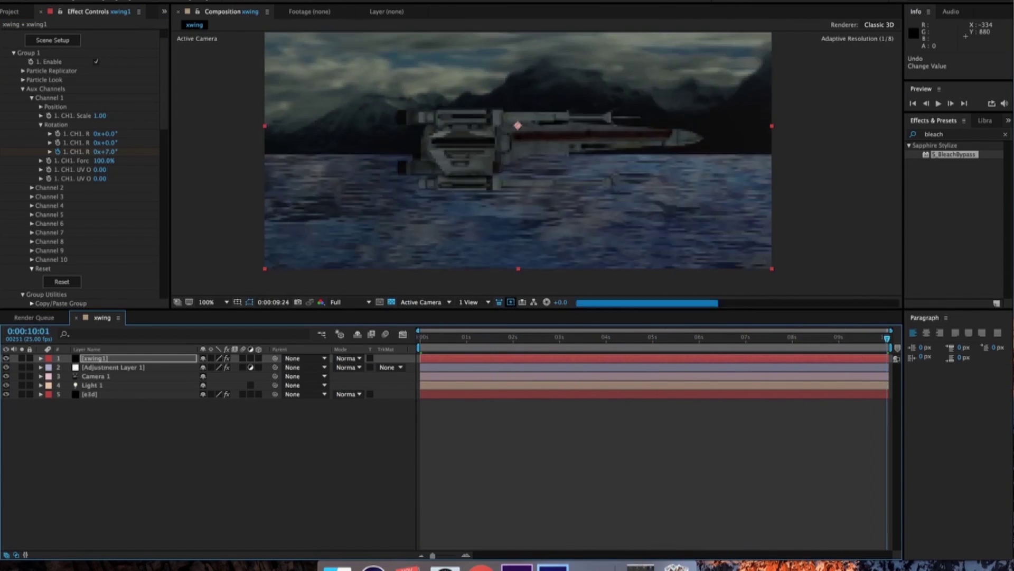
{"action": "key", "text": "space"}
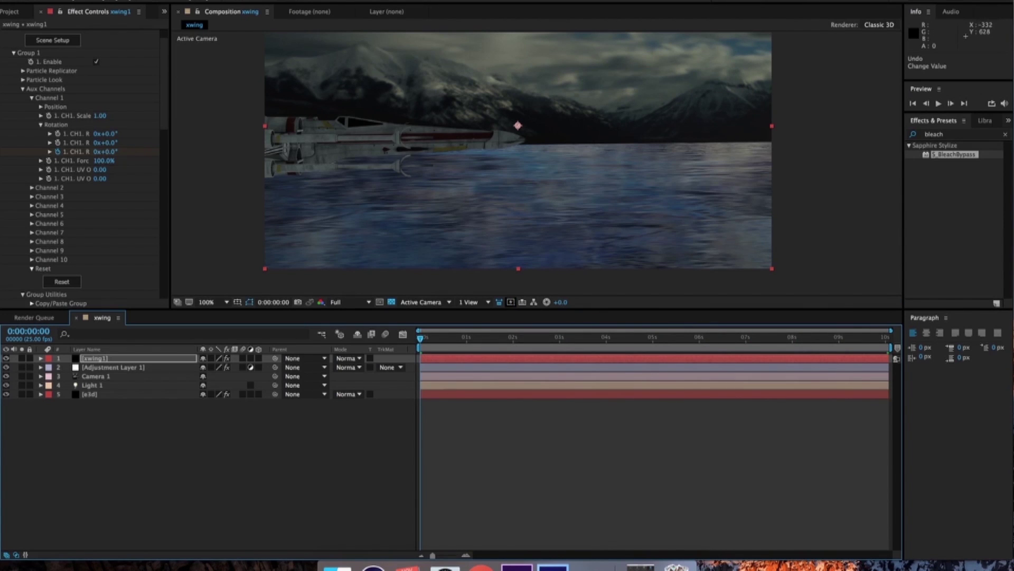
{"action": "key", "text": "space"}
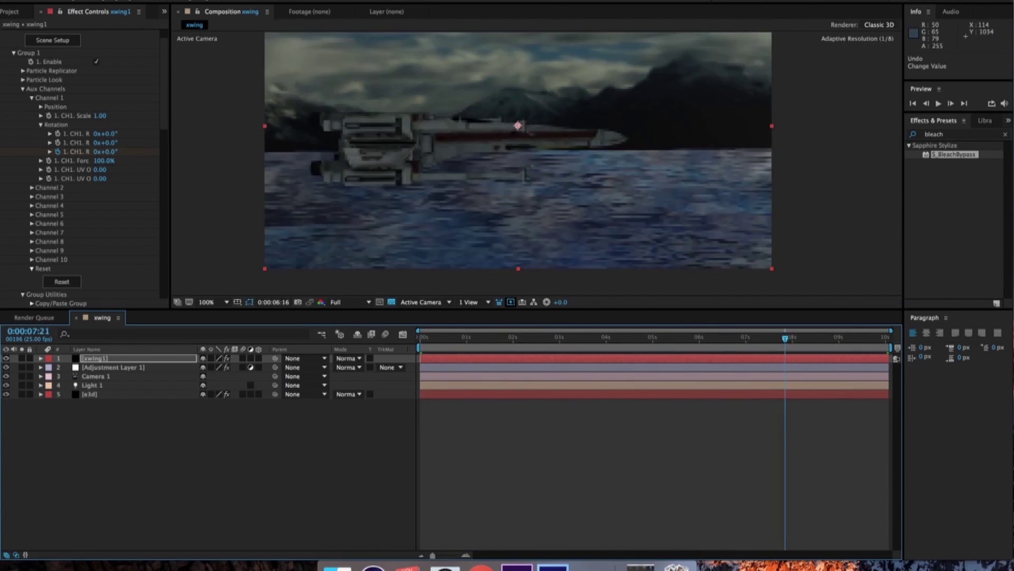
{"action": "key", "text": "space"}
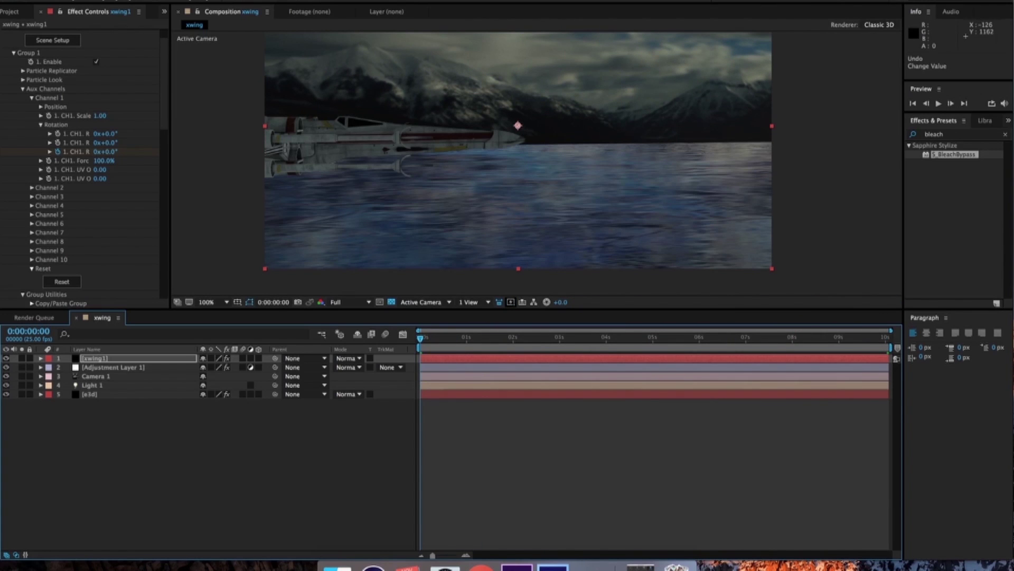
Copy the xwing1 layer and paste it twice into the xwing composition
{"action": "left_click", "coordinate": [101, 358]}
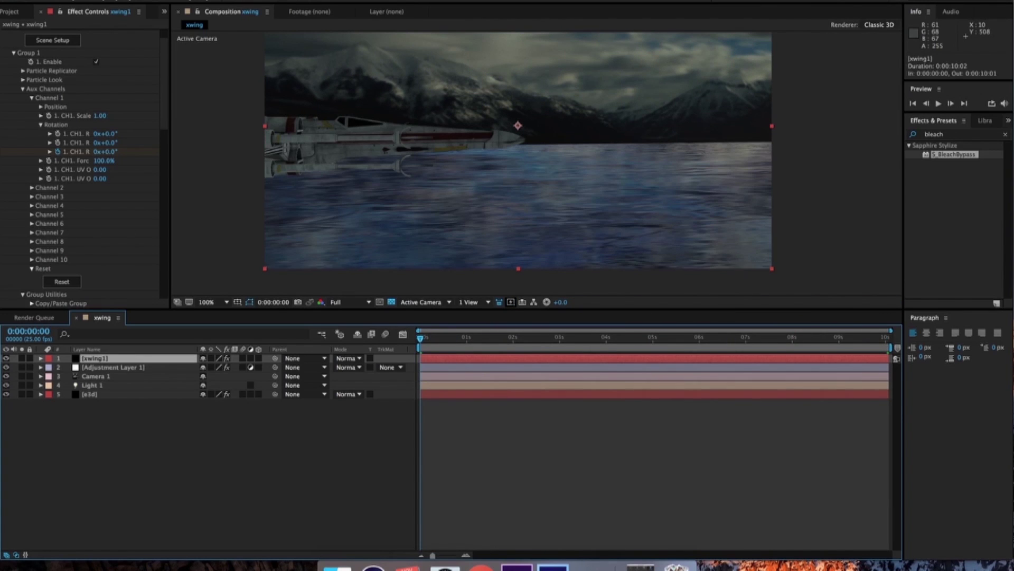
{"action": "key", "text": "super+c"}
{"action": "key", "text": "super+v"}
{"action": "key", "text": "super+v"}
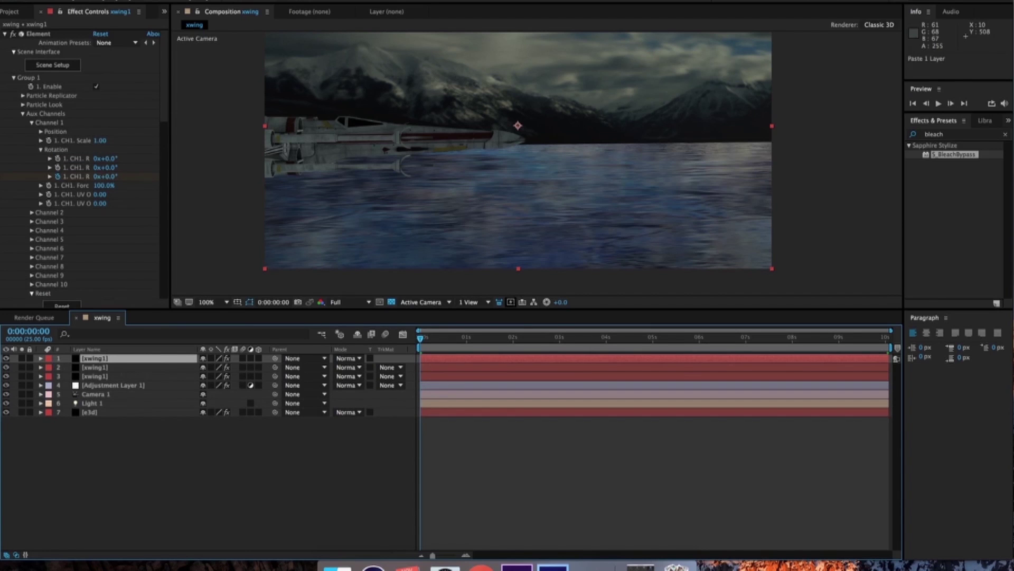
Rename the topmost xwing1 copy as xwing3 and the second one as xwing2
{"action": "right_click", "coordinate": [103, 359]}
{"action": "left_click", "coordinate": [127, 549]}
{"action": "key", "text": "Right"}
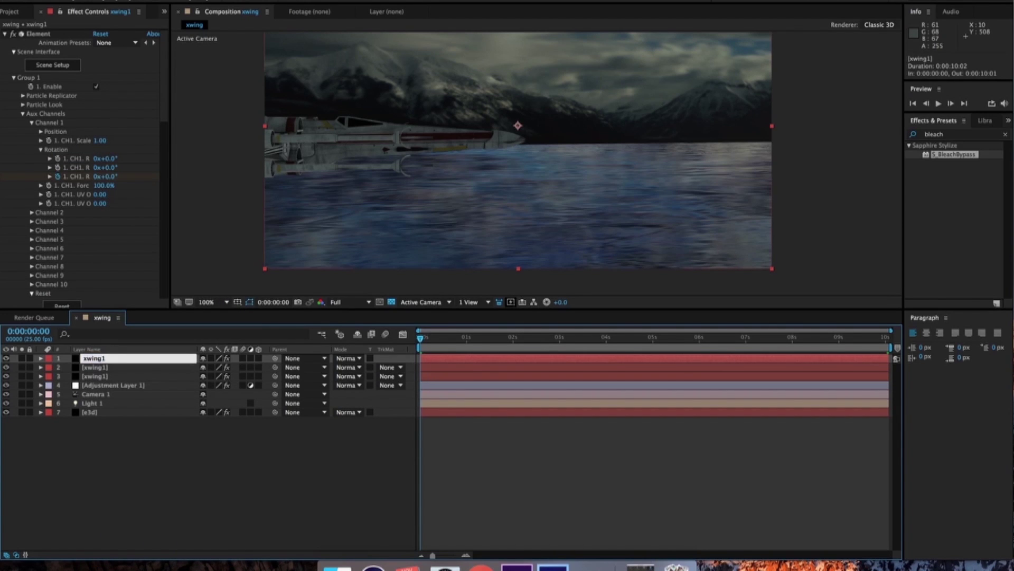
{"action": "left_click", "coordinate": [101, 367]}
{"action": "right_click", "coordinate": [106, 367]}
{"action": "left_click", "coordinate": [137, 549]}
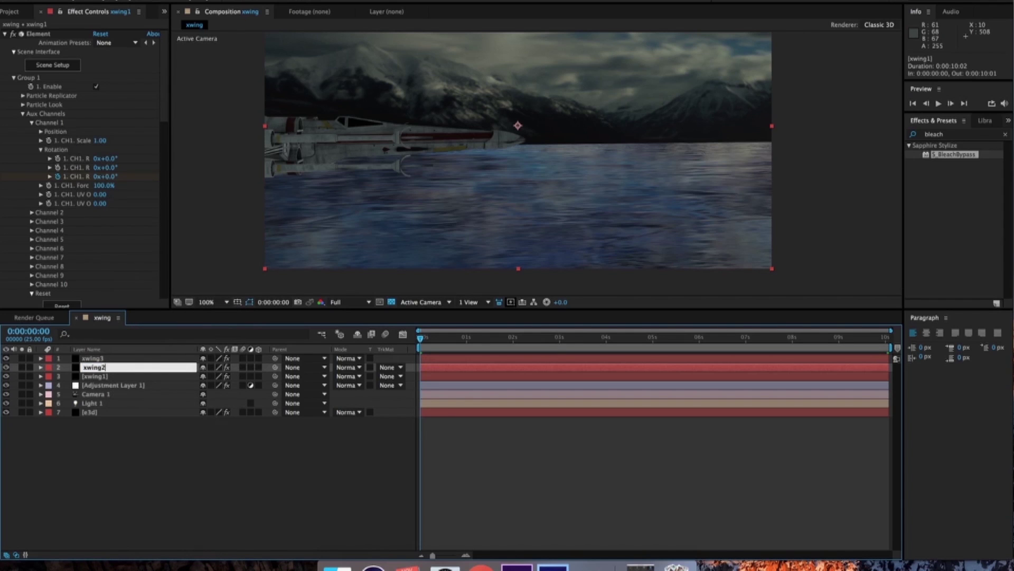
{"action": "type", "text": "xwing2"}
{"action": "key", "text": "Return"}
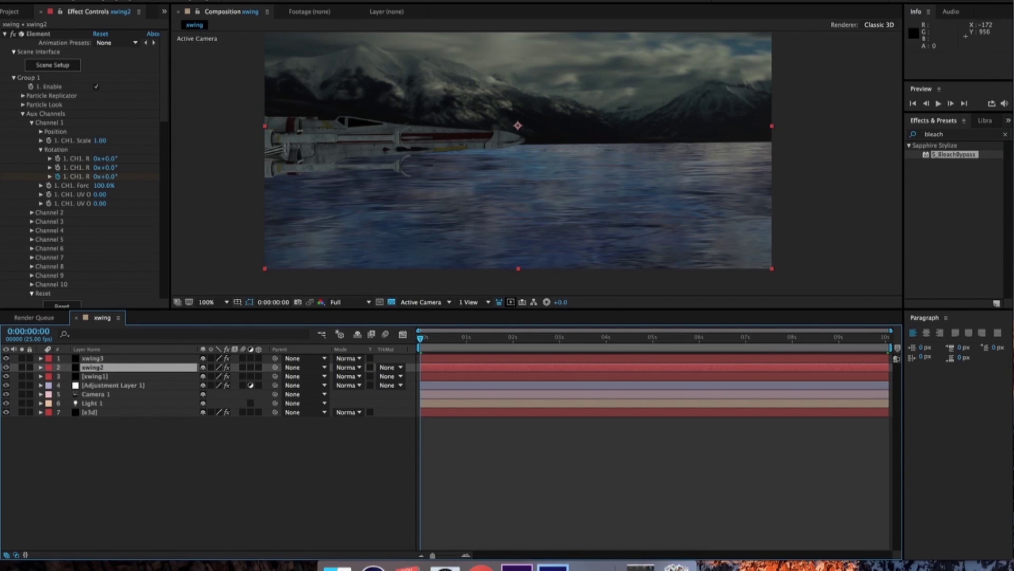
Try offsetting xwing2 in World Transform with anchor point X 1332, position Y 138 and position Z -380, without position keyframes
{"action": "left_click", "coordinate": [23, 114]}
{"action": "left_click", "coordinate": [14, 78]}
{"action": "left_click", "coordinate": [14, 123]}
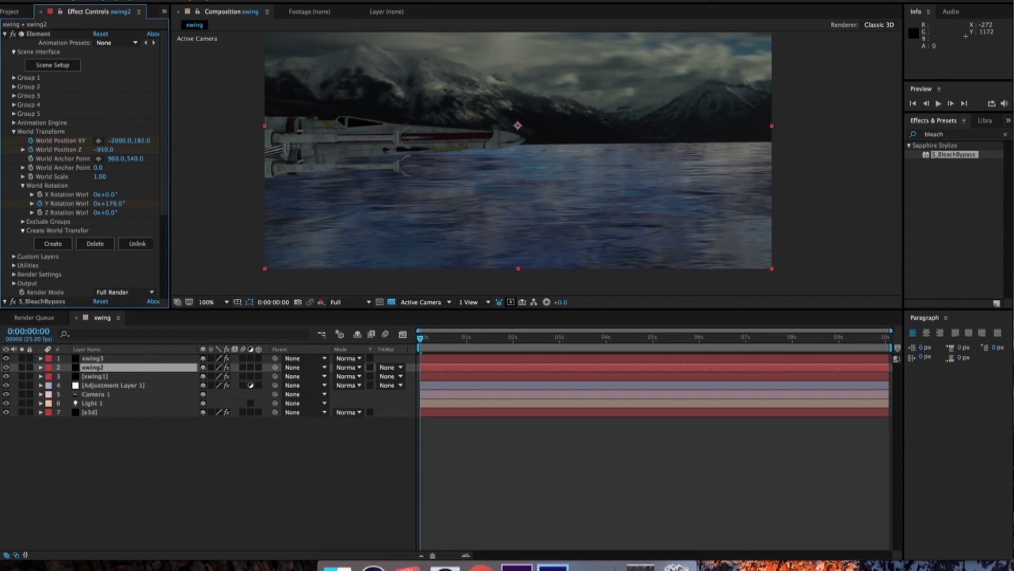
{"action": "left_click_drag", "start_coordinate": [116, 158], "coordinate": [312, 158]}
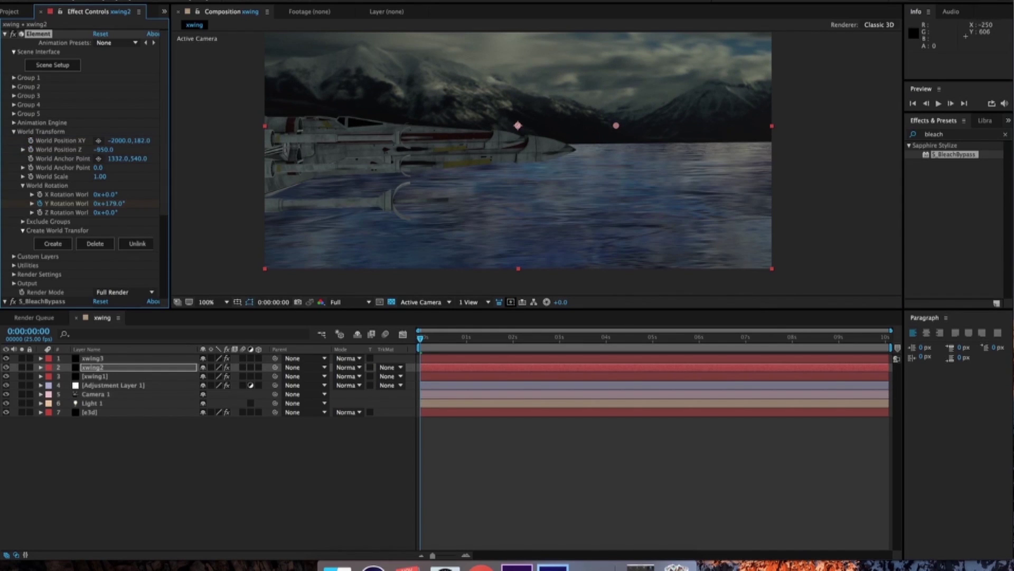
{"action": "left_click_drag", "start_coordinate": [103, 150], "coordinate": [248, 150]}
{"action": "left_click_drag", "start_coordinate": [143, 140], "coordinate": [119, 141]}
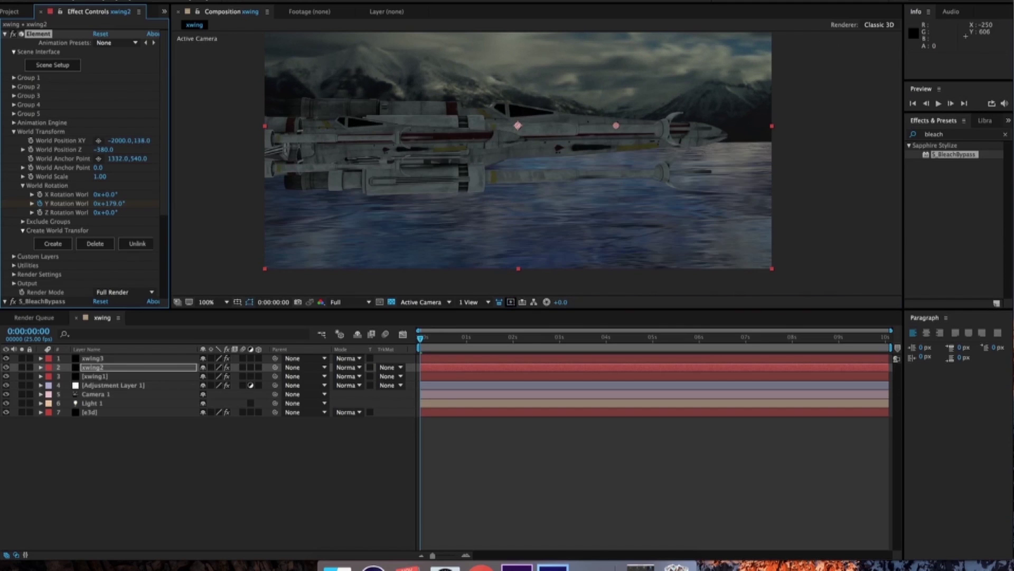
Try a World Position X of -800 on xwing2 and undo its World Transform changes
{"action": "left_click", "coordinate": [120, 140]}
{"action": "type", "text": "-800"}
{"action": "key", "text": "Return"}
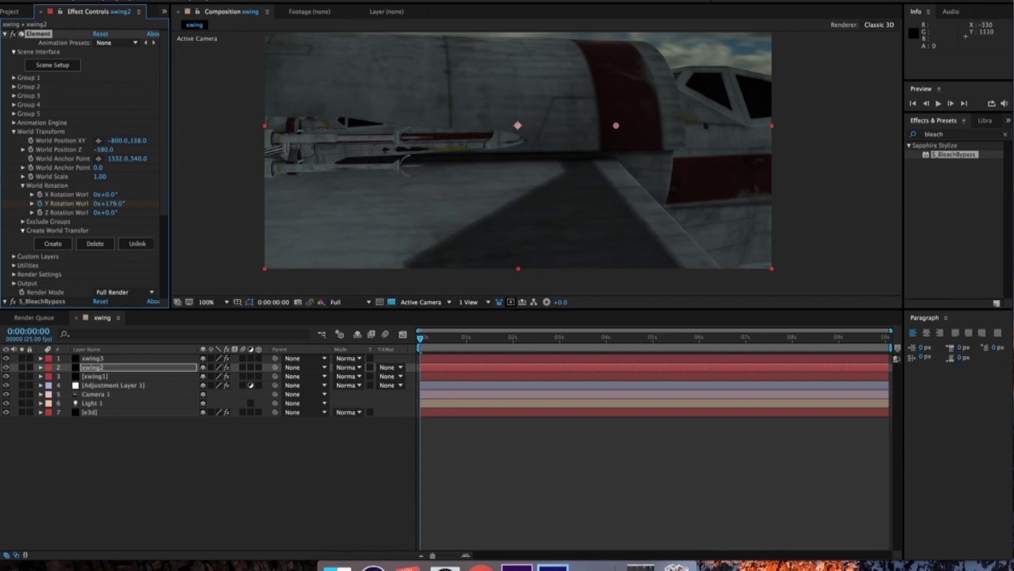
{"action": "key", "text": "super+z"}
{"action": "key", "text": "super+z"}
{"action": "key", "text": "super+z"}
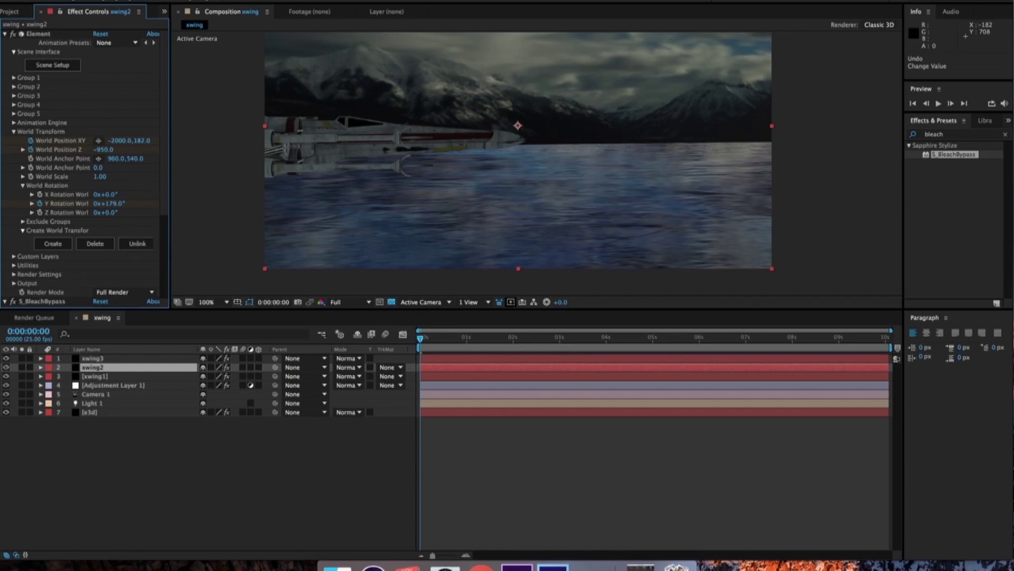
Remove the keyframes from xwing2's World Position XY and Z, and set World Position XY to -4000, 6
{"action": "left_click", "coordinate": [31, 150]}
{"action": "left_click", "coordinate": [31, 141]}
{"action": "left_click", "coordinate": [119, 141]}
{"action": "type", "text": "-3000"}
{"action": "key", "text": "Return"}
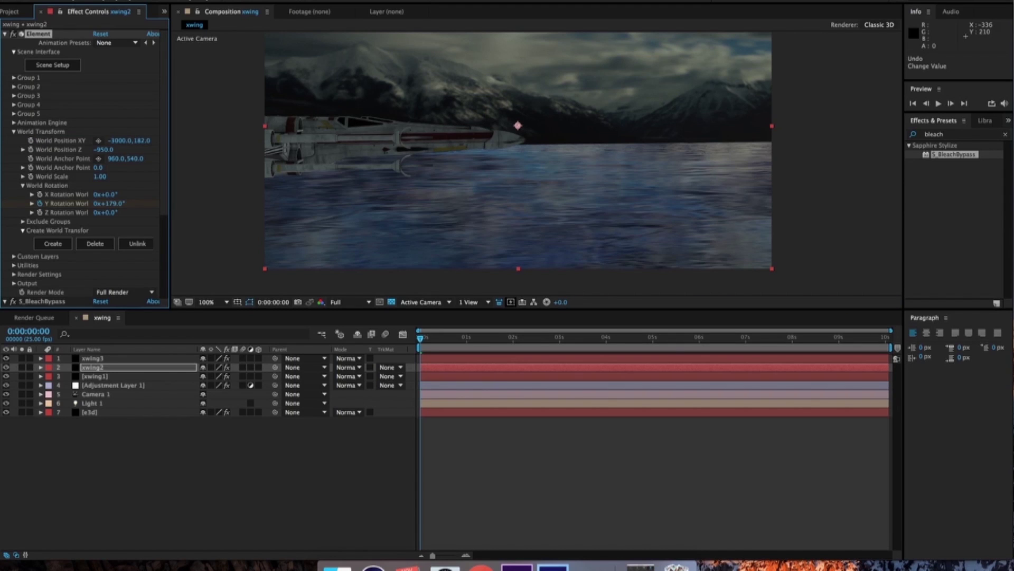
{"action": "left_click_drag", "start_coordinate": [143, 140], "coordinate": [50, 143]}
{"action": "left_click", "coordinate": [117, 140]}
{"action": "type", "text": "-4000"}
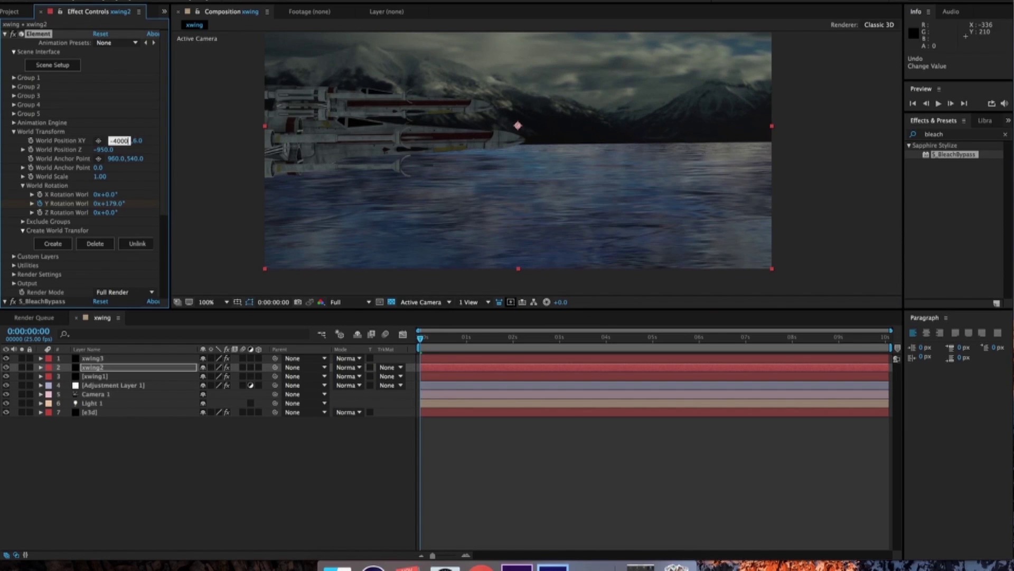
{"action": "key", "text": "Return"}
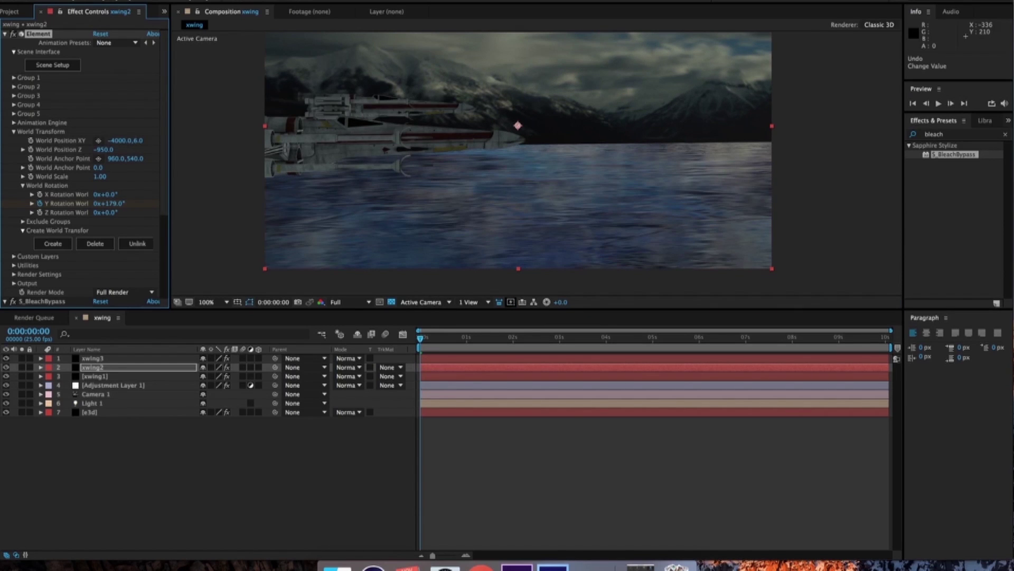
Set xwing2's World Position Y to 86 and World Position Z to 1190 at the end frame, and preview the scene
{"action": "key", "text": "End"}
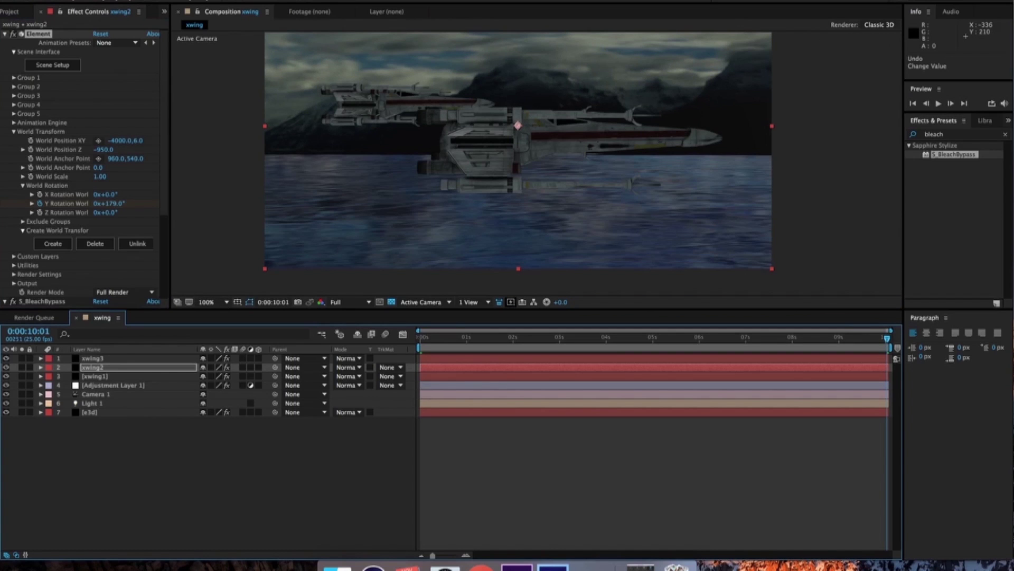
{"action": "left_click_drag", "start_coordinate": [138, 141], "coordinate": [181, 141]}
{"action": "left_click_drag", "start_coordinate": [103, 150], "coordinate": [217, 158]}
{"action": "key", "text": "space"}
{"action": "key", "text": "space"}
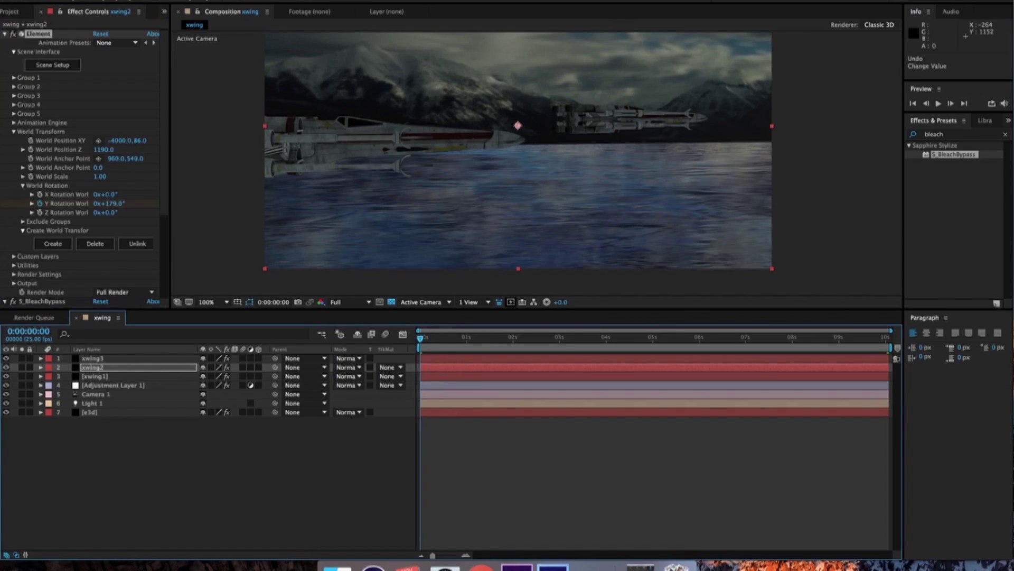
Undo xwing2's World Transform changes and the renaming of both layer copies, and preview the scene
{"action": "key", "text": "super+z"}
{"action": "key", "text": "super+z"}
{"action": "key", "text": "super+z"}
{"action": "key", "text": "super+z"}
{"action": "key", "text": "super+z"}
{"action": "key", "text": "super+z"}
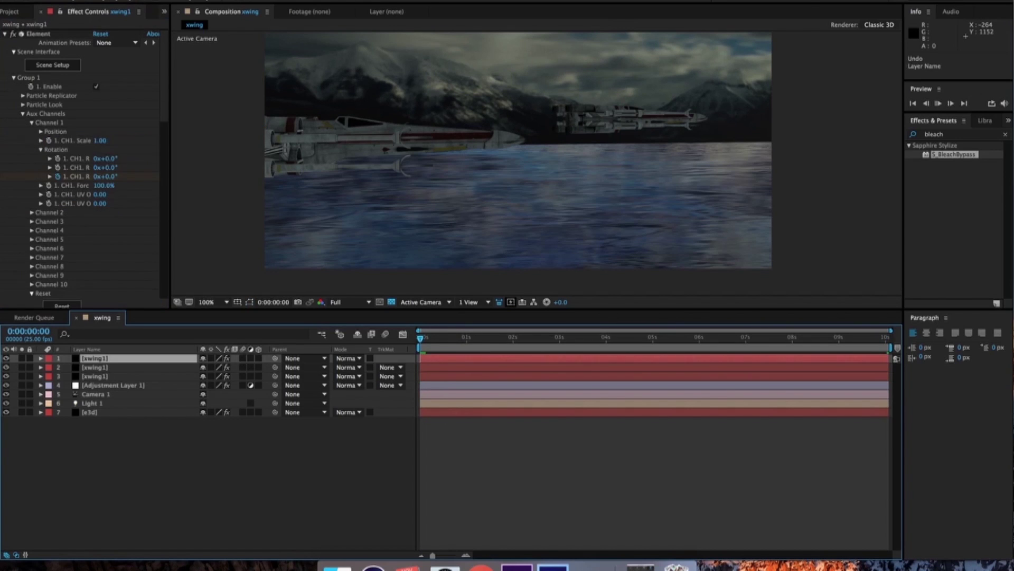
{"action": "key", "text": "space"}
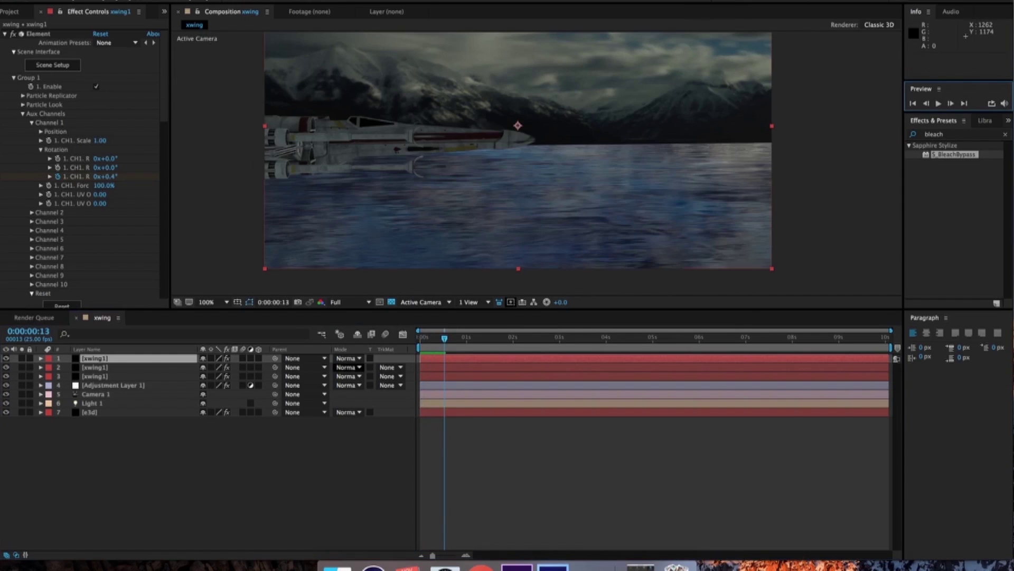
{"action": "key", "text": "space"}
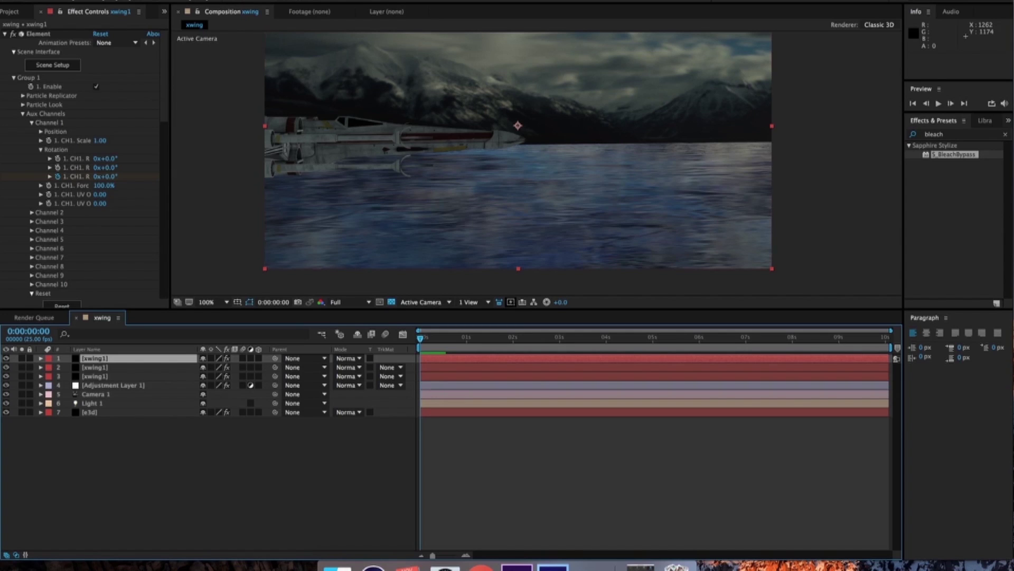
Clear the Channel 1 Z rotation keyframes on the topmost xwing1 copy and start a new keyframe at 0:00:00:00
{"action": "left_click", "coordinate": [58, 177]}
{"action": "left_click", "coordinate": [58, 177]}
{"action": "key", "text": "End"}
{"action": "key", "text": "Home"}
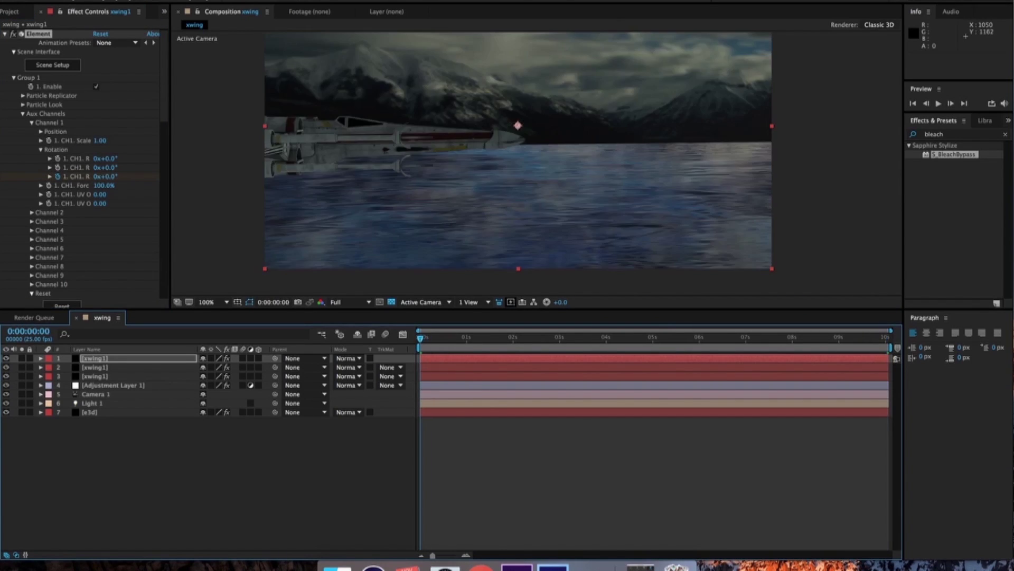
Set the topmost xwing1 copy's World Position X to -4000 at 0:00:00:00, and move that layer down to third place
{"action": "left_click", "coordinate": [23, 114]}
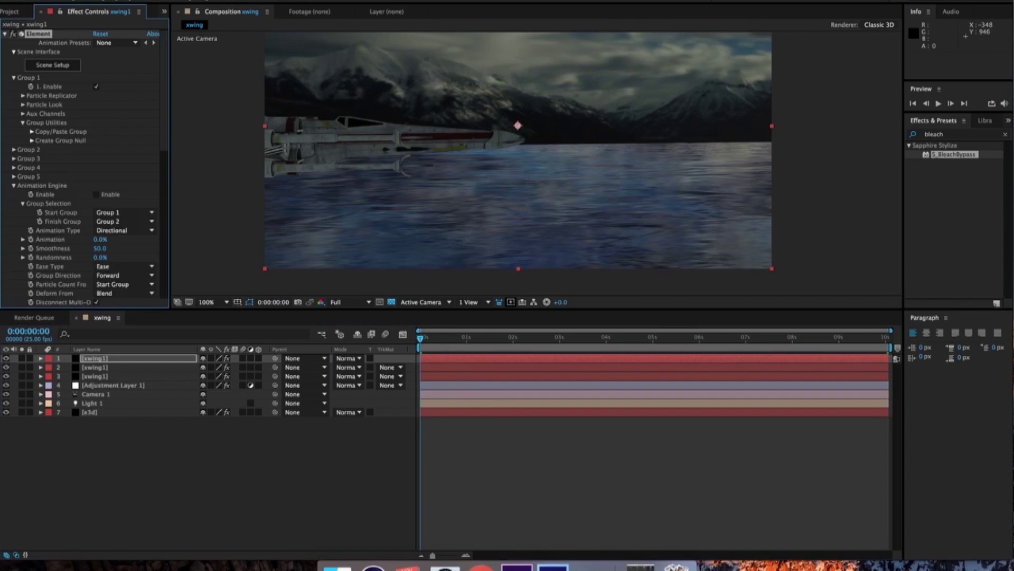
{"action": "left_click", "coordinate": [14, 77]}
{"action": "left_click", "coordinate": [14, 51]}
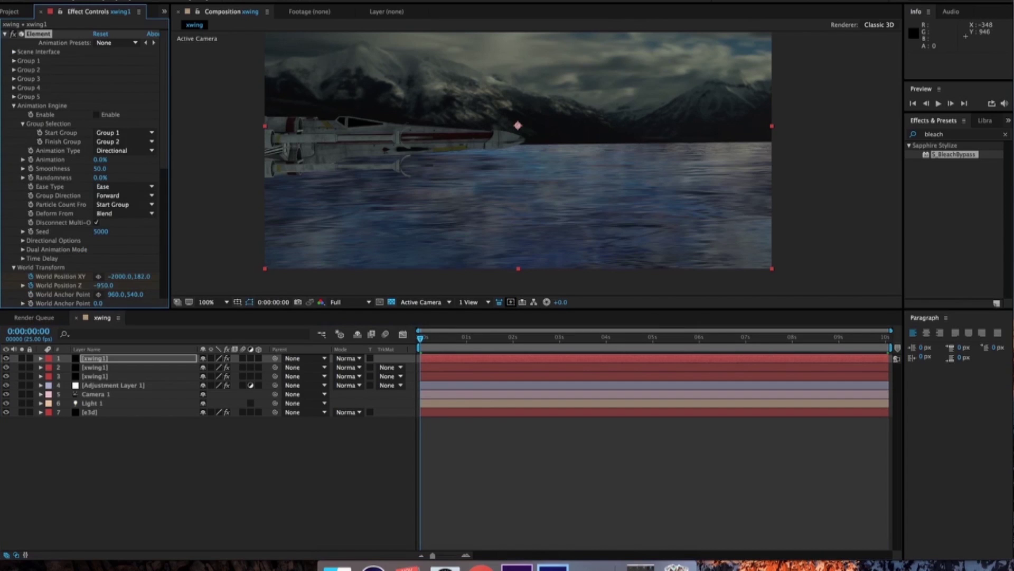
{"action": "left_click", "coordinate": [13, 106]}
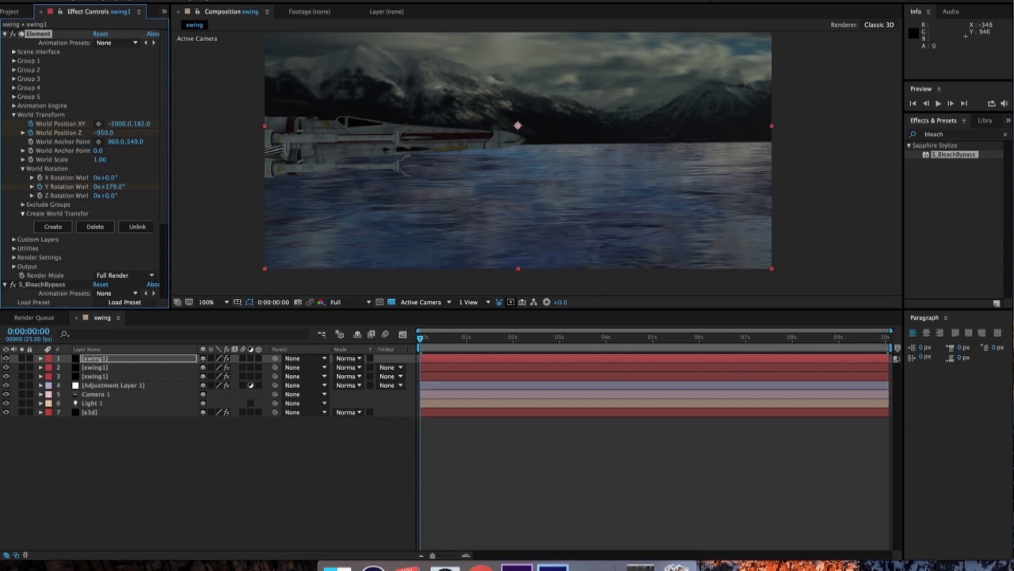
{"action": "left_click", "coordinate": [119, 123]}
{"action": "type", "text": "-4000"}
{"action": "key", "text": "Return"}
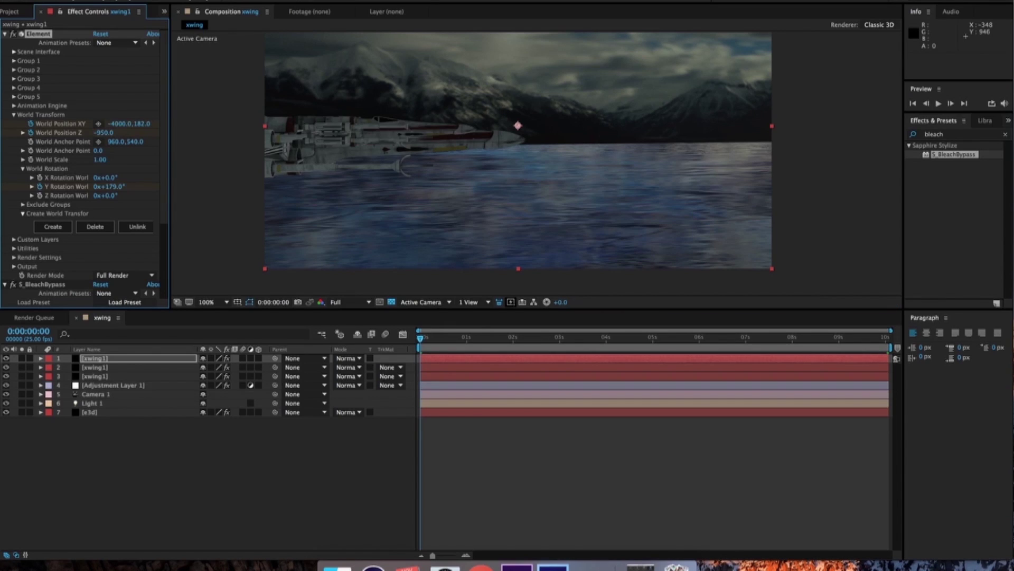
{"action": "left_click_drag", "start_coordinate": [114, 358], "coordinate": [113, 380]}
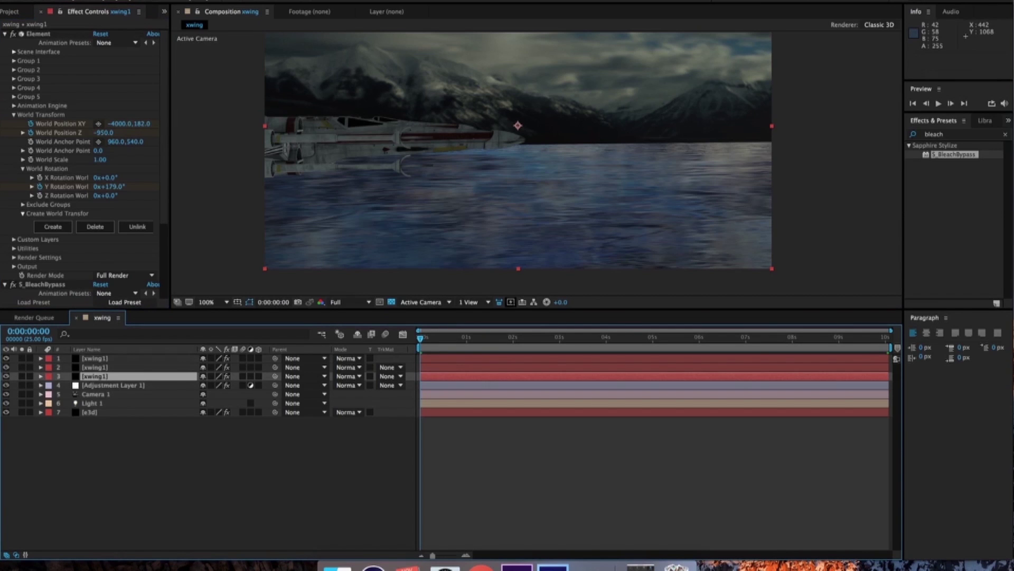
Set the third-listed xwing1 layer's World Position X to -4000 at the end frame 0:00:10:01
{"action": "left_click", "coordinate": [887, 338]}
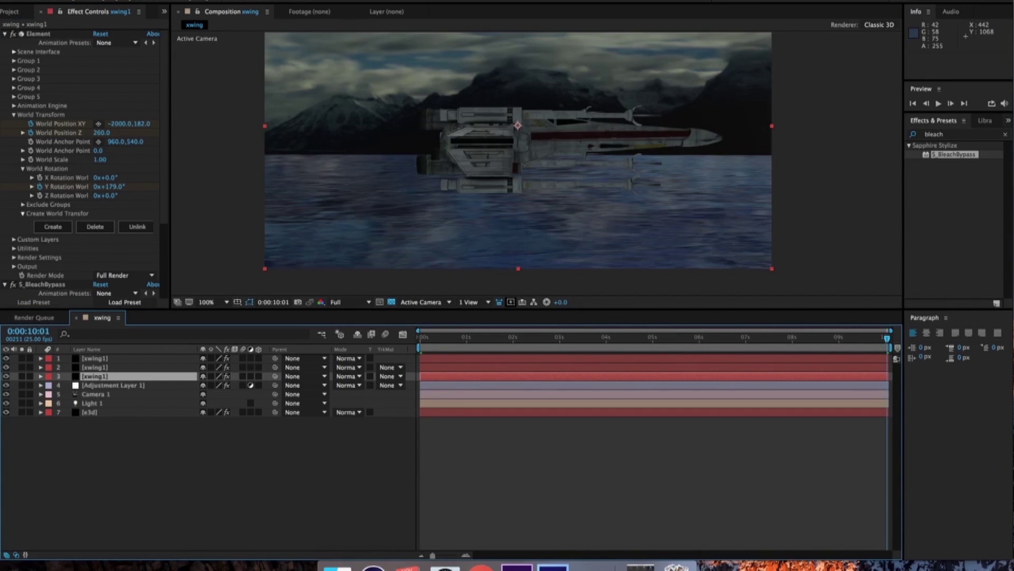
{"action": "left_click", "coordinate": [120, 124]}
{"action": "type", "text": "-4000"}
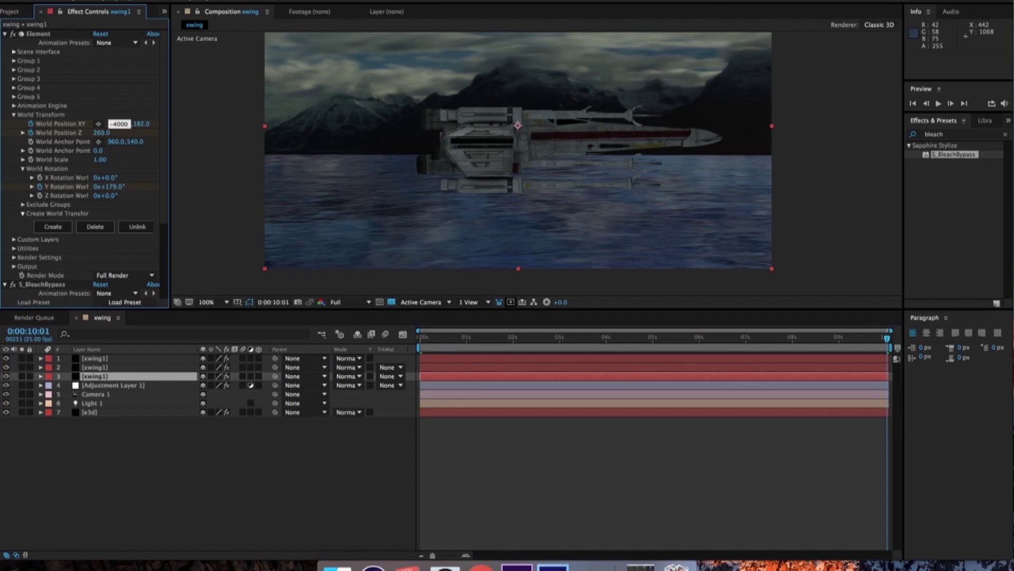
{"action": "key", "text": "Return"}
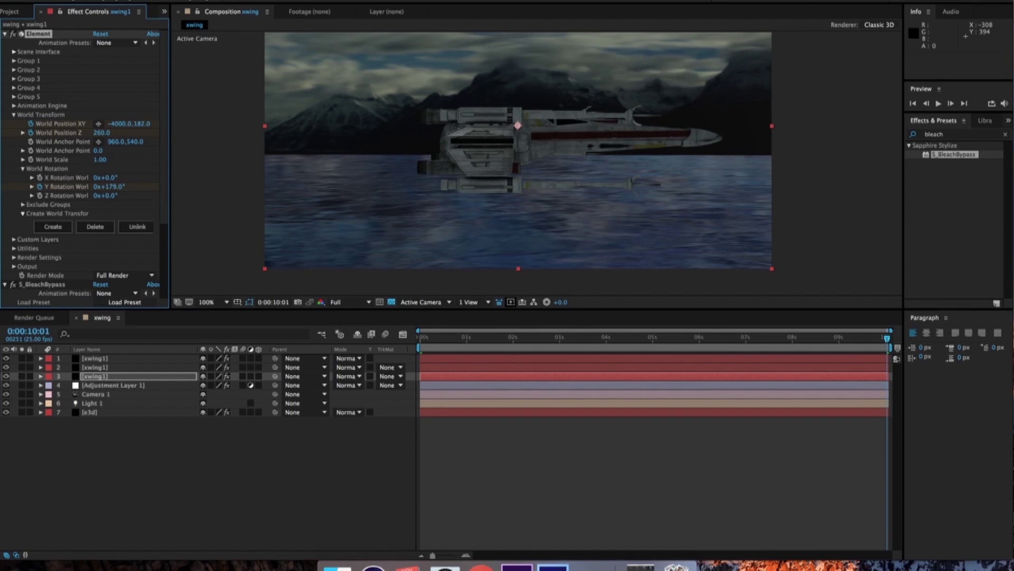
Increase the third-listed xwing1 layer's World Position Z at the end frame, and lower its World Position Y value at 0:00:00:00
{"action": "mouse_move", "coordinate": [102, 133]}
{"action": "left_mouse_down"}
{"action": "mouse_move", "coordinate": [175, 132]}
{"action": "mouse_move", "coordinate": [95, 123]}
{"action": "mouse_move", "coordinate": [104, 123]}
{"action": "left_mouse_up"}
{"action": "key", "text": "Home"}
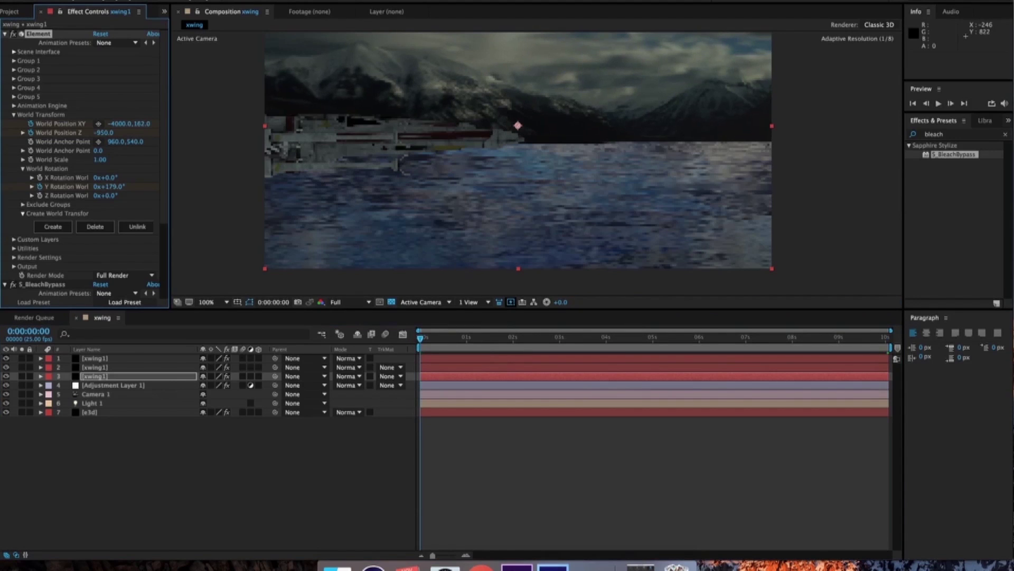
{"action": "left_click_drag", "start_coordinate": [142, 123], "coordinate": [82, 124]}
{"action": "left_click_drag", "start_coordinate": [887, 337], "coordinate": [564, 337]}
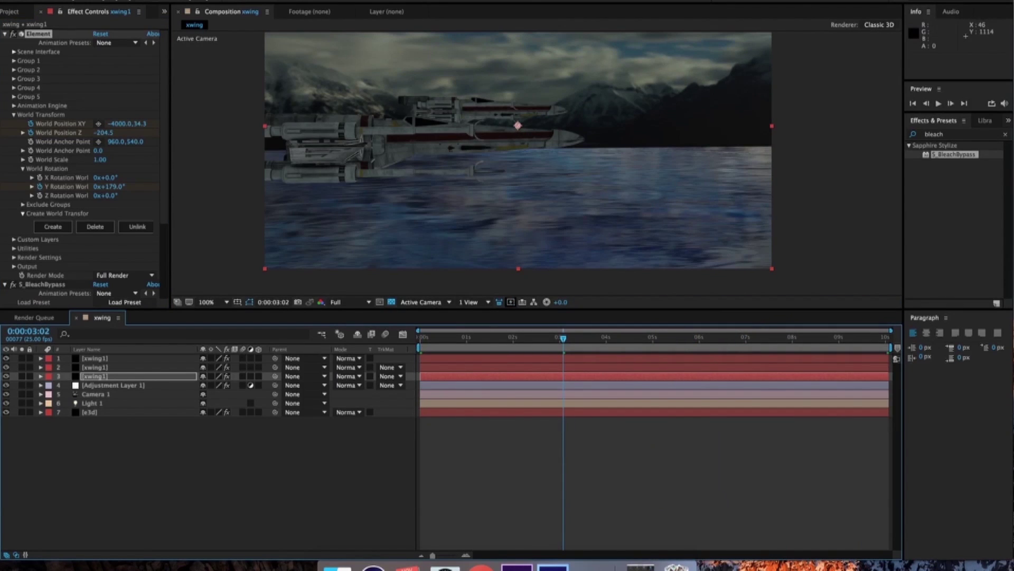
{"action": "left_click", "coordinate": [14, 114]}
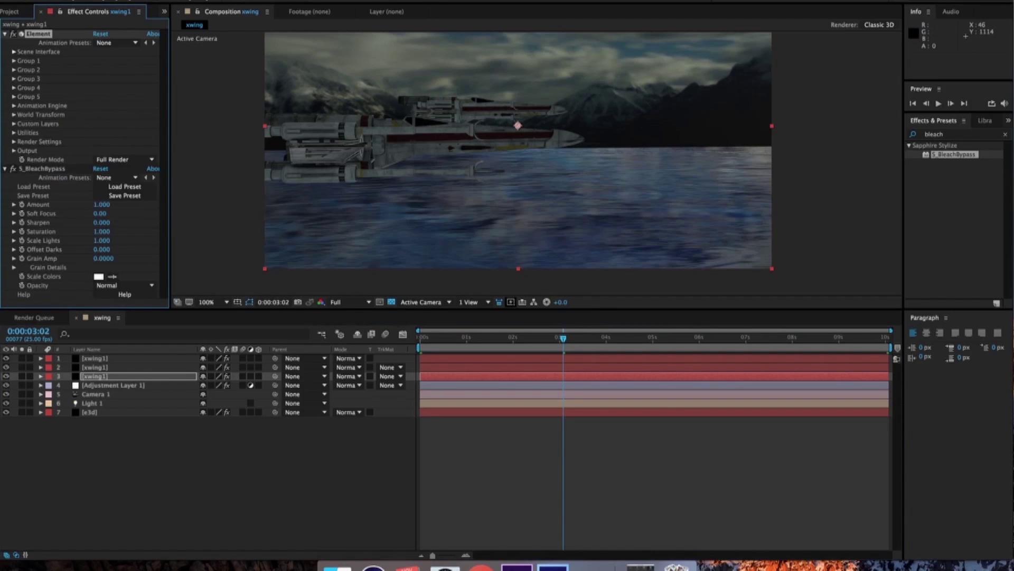
Try World Position X values of 0 and 400 and a Y of 58 for the topmost xwing1 layer at 0:00:03:02
{"action": "left_click", "coordinate": [95, 359]}
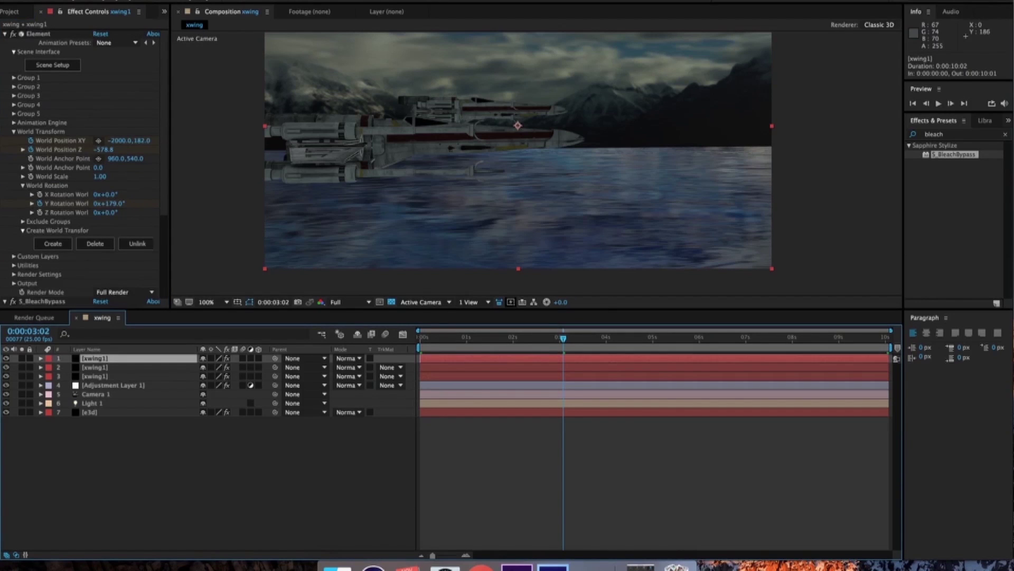
{"action": "left_click", "coordinate": [121, 140]}
{"action": "type", "text": "0"}
{"action": "key", "text": "Return"}
{"action": "left_click", "coordinate": [112, 141]}
{"action": "type", "text": "400"}
{"action": "key", "text": "Return"}
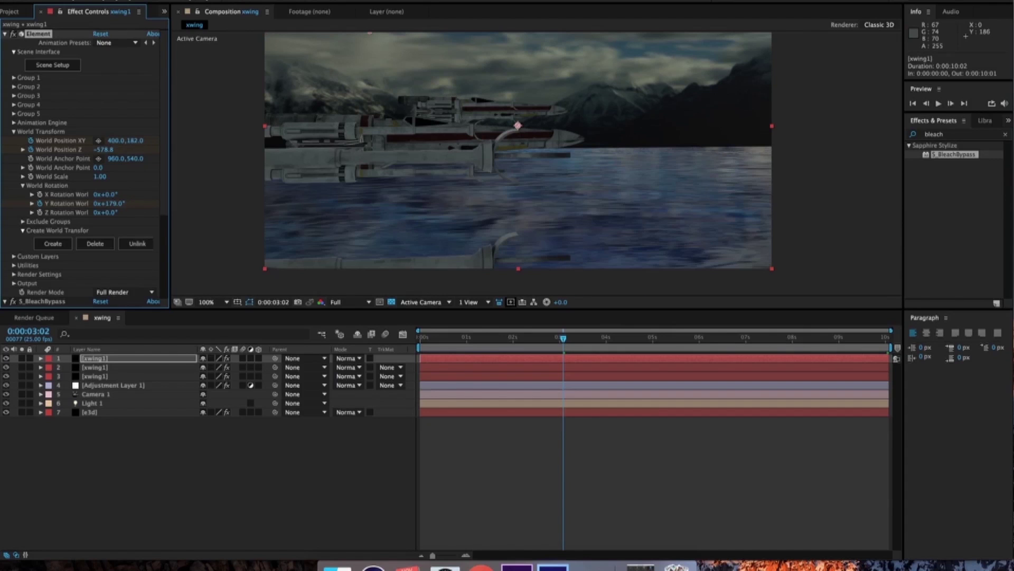
{"action": "left_click_drag", "start_coordinate": [136, 140], "coordinate": [69, 140]}
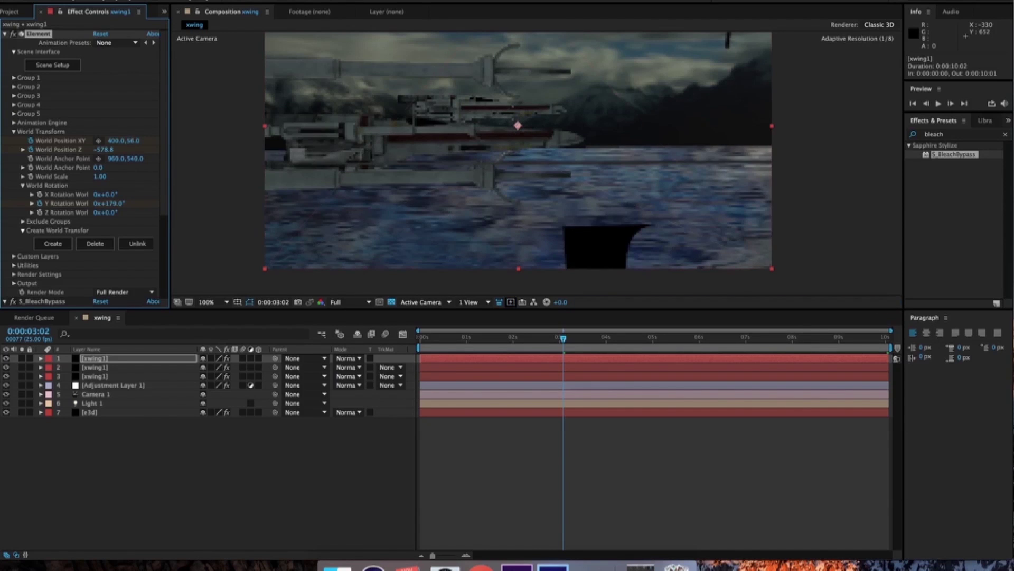
Set the topmost xwing1 layer's World Position to X -800 and Y -99 at 0:00:03:02, trying X -400 first
{"action": "left_click", "coordinate": [114, 140]}
{"action": "type", "text": "-400"}
{"action": "key", "text": "Return"}
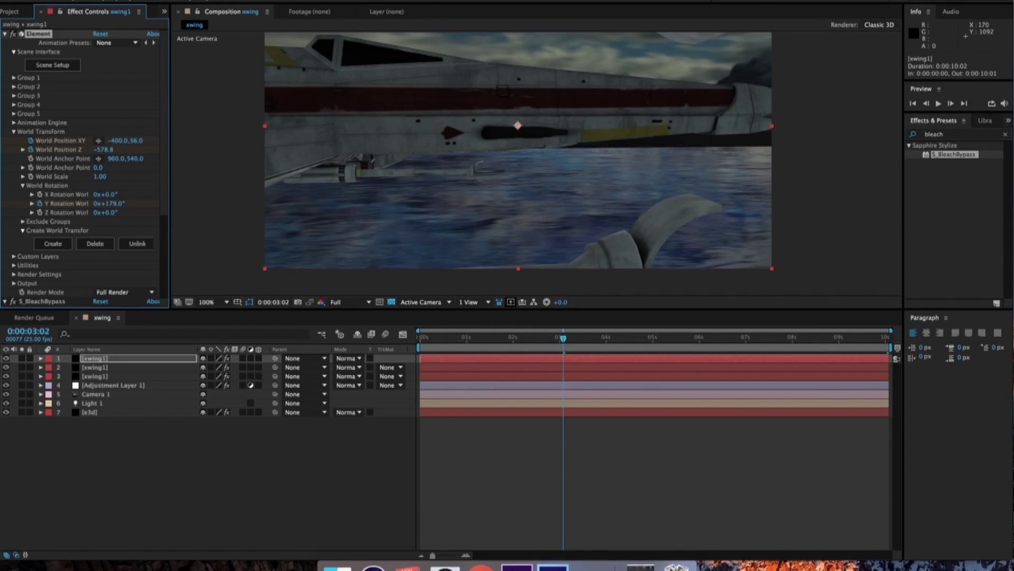
{"action": "left_click", "coordinate": [118, 140]}
{"action": "type", "text": "-800"}
{"action": "key", "text": "Return"}
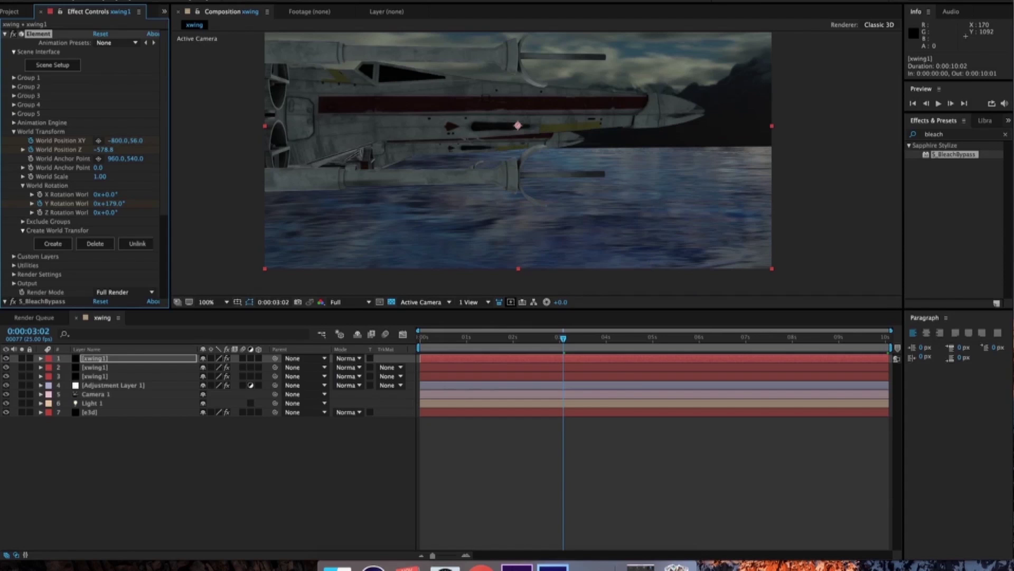
{"action": "left_click_drag", "start_coordinate": [136, 140], "coordinate": [54, 141]}
Set the topmost xwing1 layer's World Position X to -800 at the end frame 0:00:10:01
{"action": "left_click", "coordinate": [888, 337]}
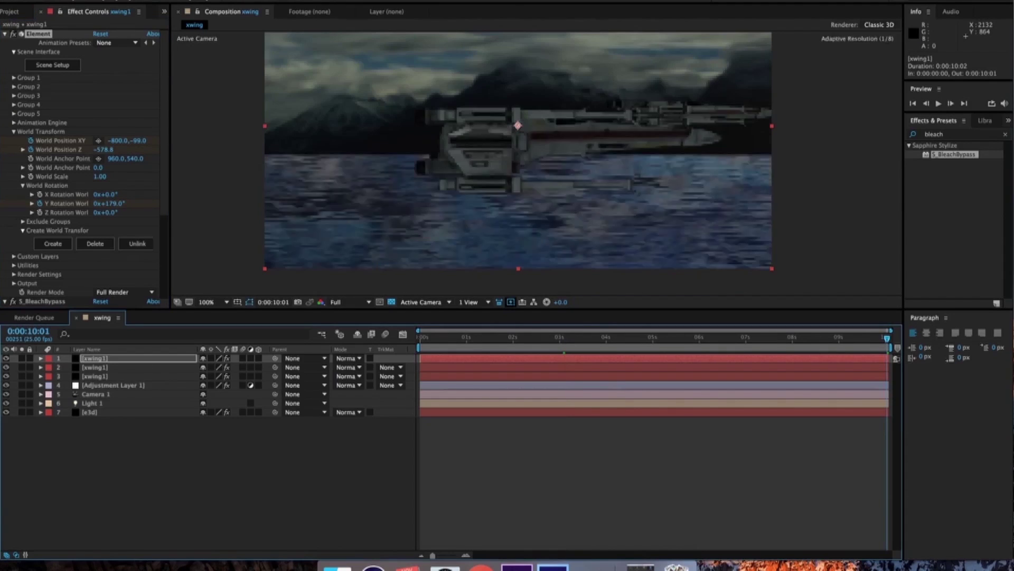
{"action": "left_click", "coordinate": [121, 141]}
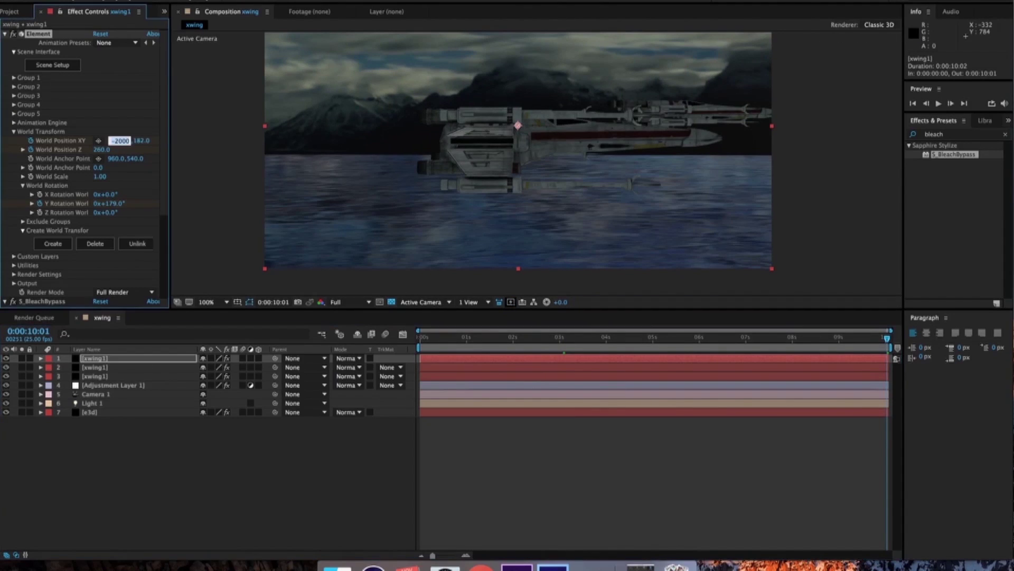
{"action": "type", "text": "--800.0,182.0"}
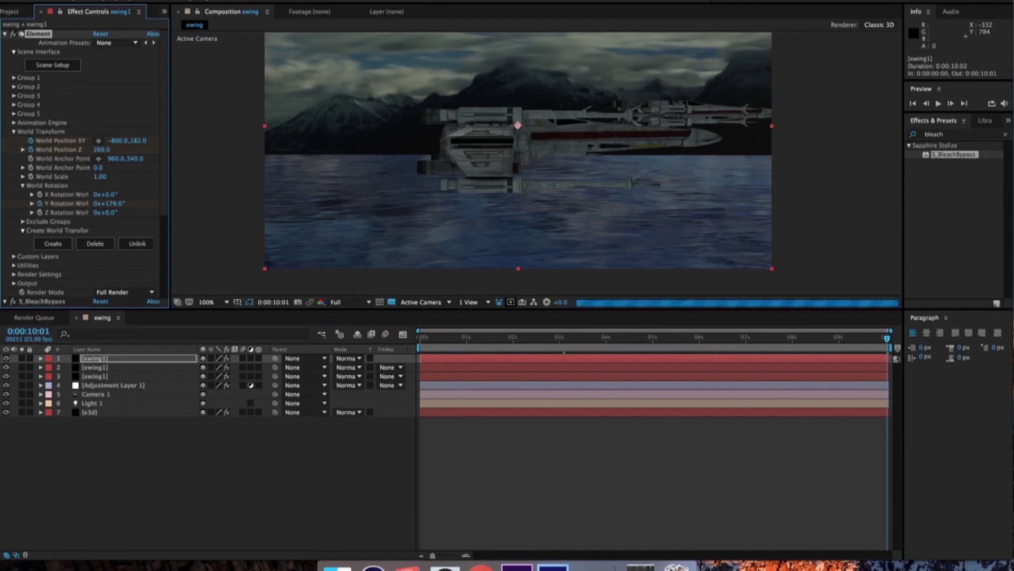
{"action": "key", "text": "Return"}
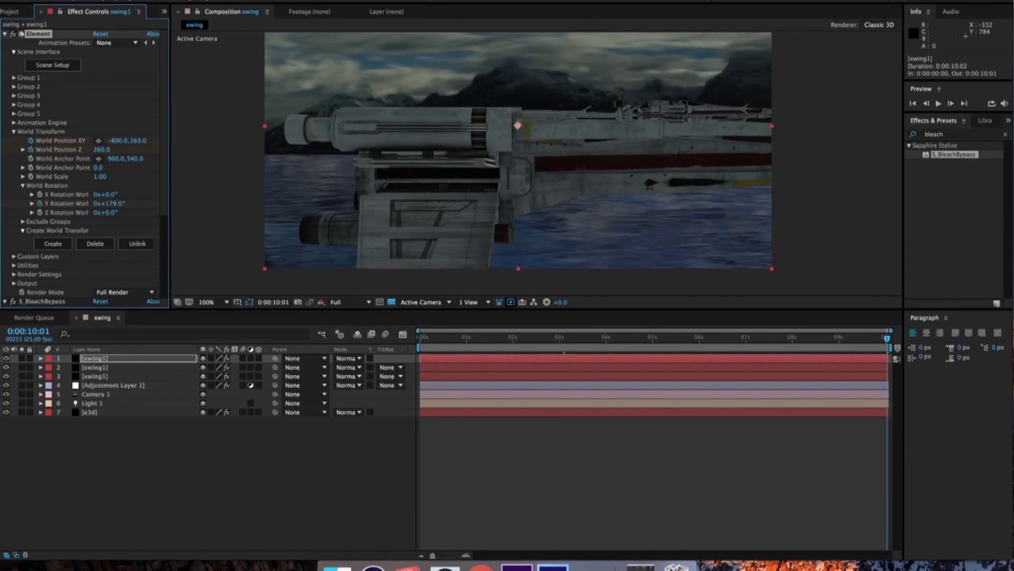
Set the topmost xwing1 layer's World Position Y to -200 at 0:00:10:01, after trying 200, and preview the scene
{"action": "left_click_drag", "start_coordinate": [138, 141], "coordinate": [49, 140]}
{"action": "left_click", "coordinate": [139, 141]}
{"action": "type", "text": "200"}
{"action": "key", "text": "Return"}
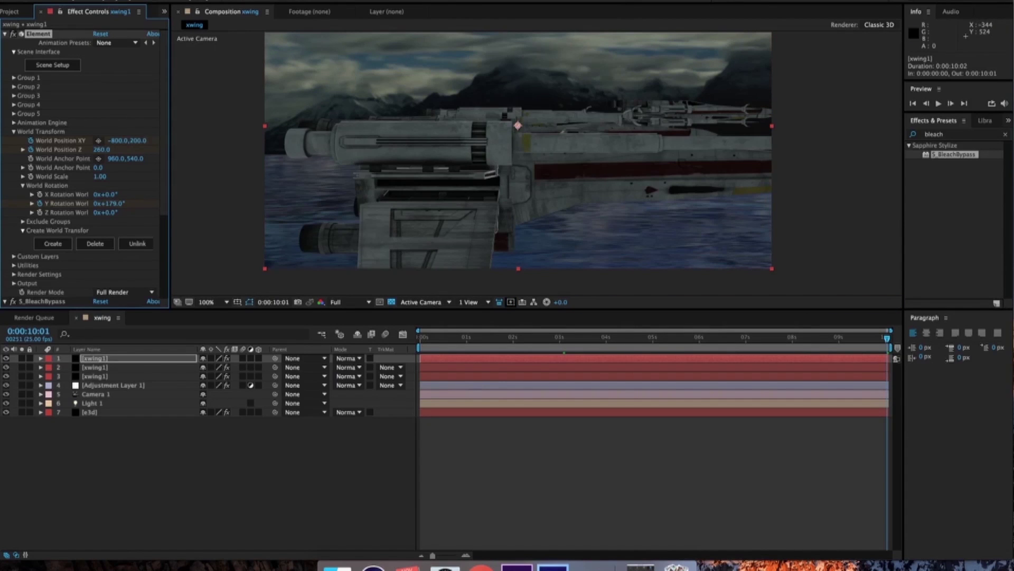
{"action": "left_click", "coordinate": [139, 141]}
{"action": "key", "text": "BackSpace"}
{"action": "type", "text": "-200"}
{"action": "key", "text": "Return"}
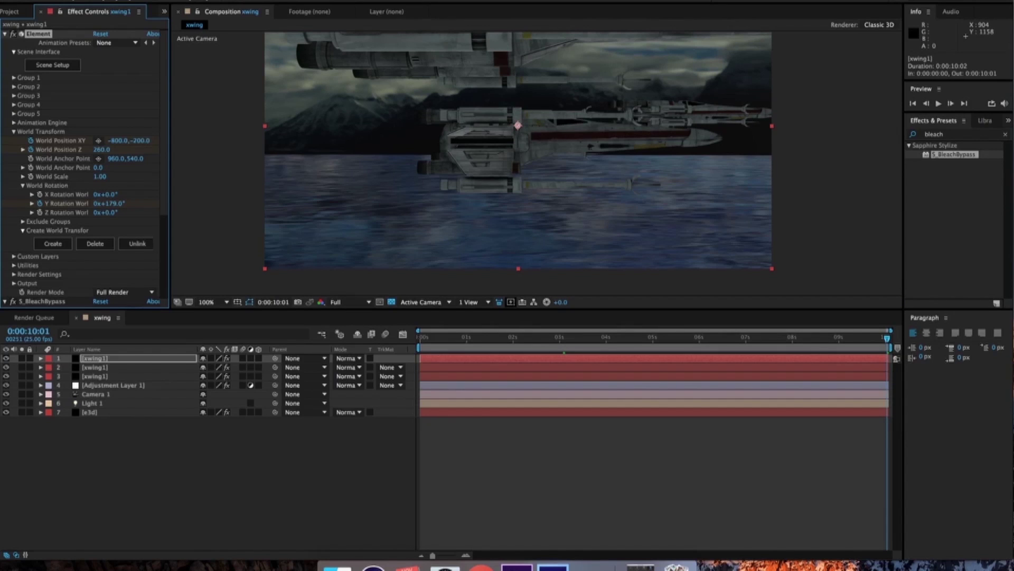
{"action": "key", "text": "space"}
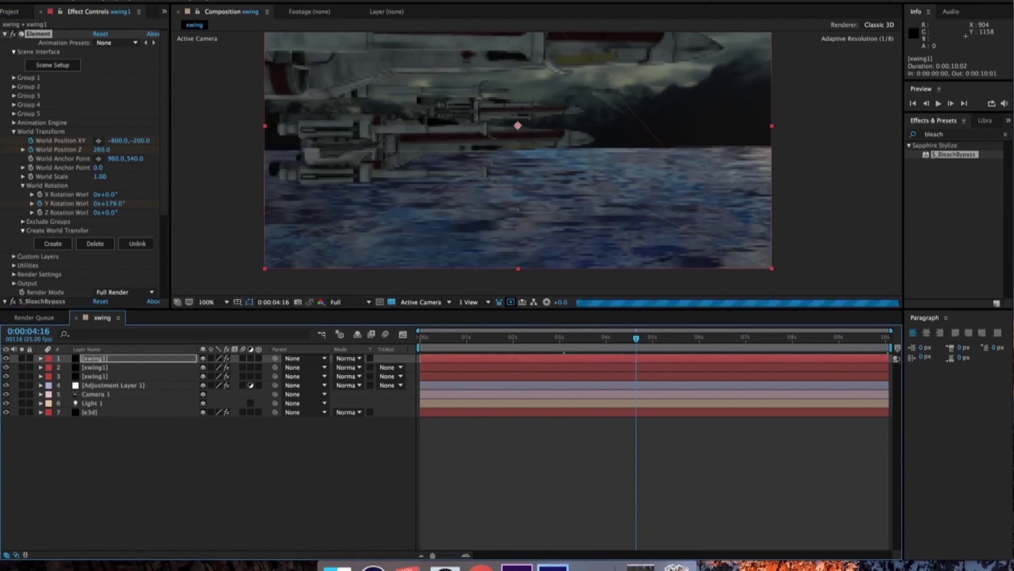
{"action": "key", "text": "space"}
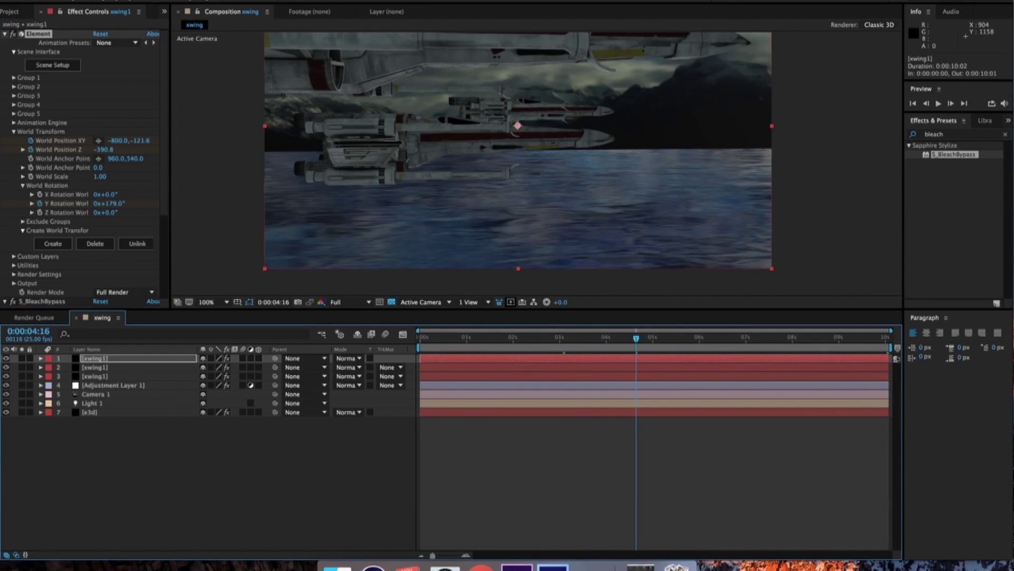
Rename the topmost xwing1 layer to xwing3 and the second-listed one to xwing2
{"action": "left_click", "coordinate": [101, 359]}
{"action": "right_click", "coordinate": [101, 358]}
{"action": "left_click", "coordinate": [124, 550]}
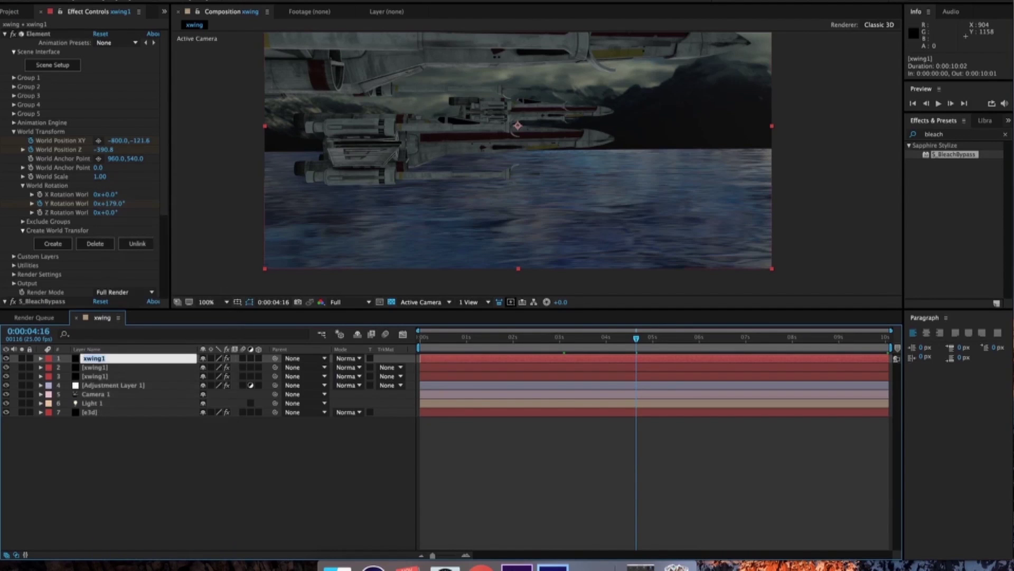
{"action": "type", "text": "3"}
{"action": "key", "text": "Return"}
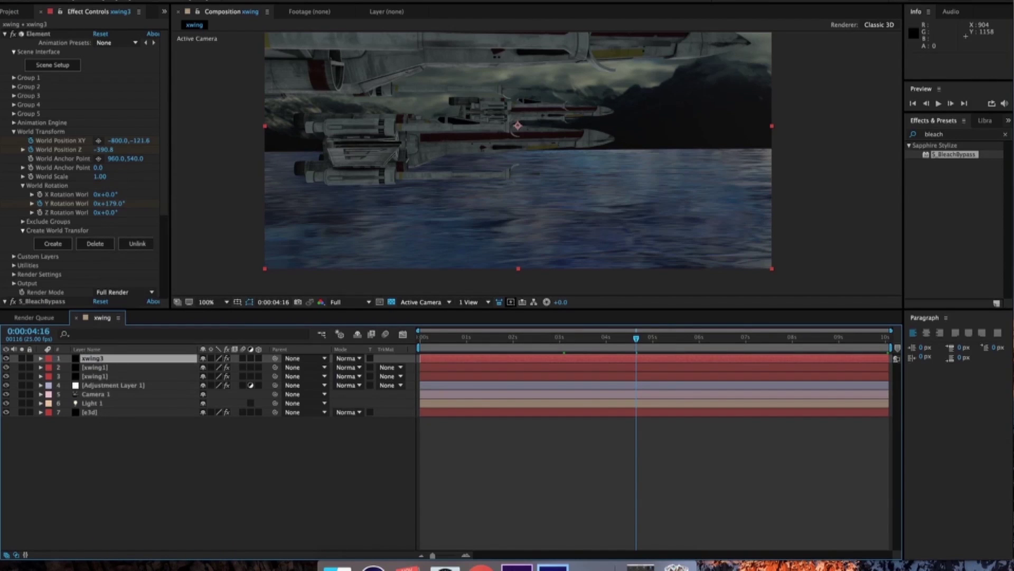
{"action": "right_click", "coordinate": [100, 367]}
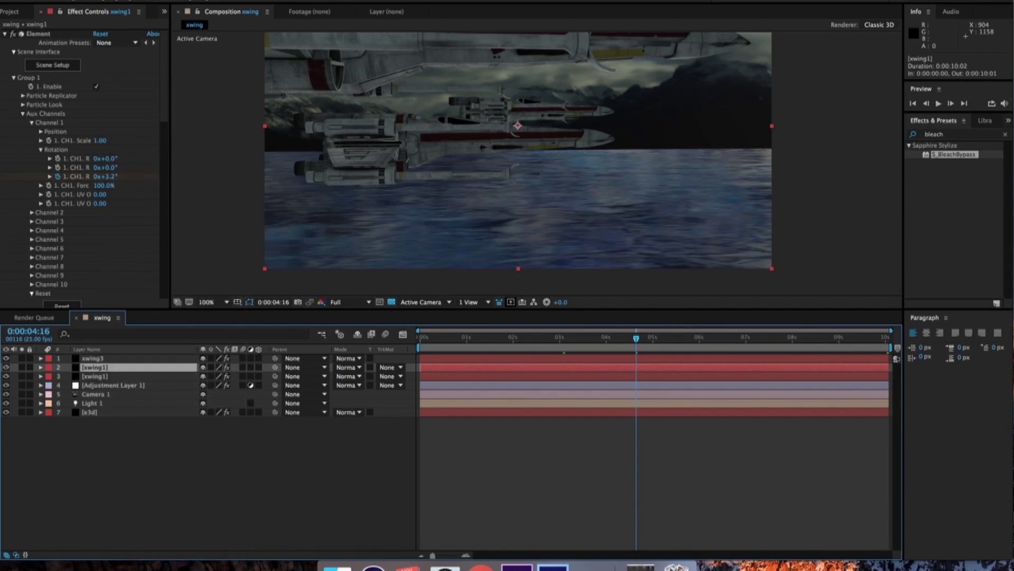
{"action": "left_click", "coordinate": [125, 549]}
{"action": "type", "text": "2"}
{"action": "key", "text": "Return"}
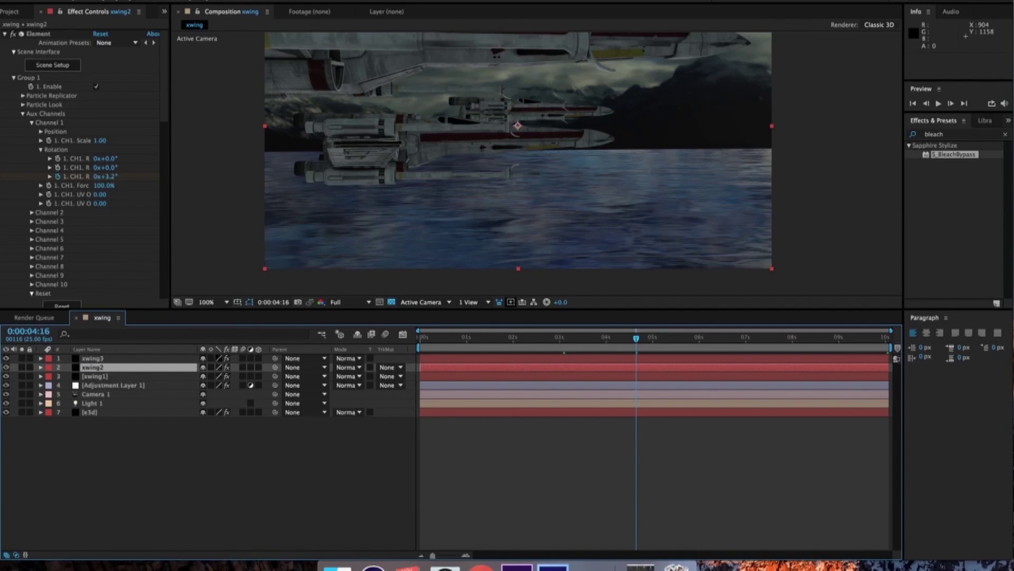
With xwing3 selected, replace the "bleach" effects search with "frisch" to look for the Frischluft effects
{"action": "left_click", "coordinate": [101, 358]}
{"action": "left_click", "coordinate": [955, 134]}
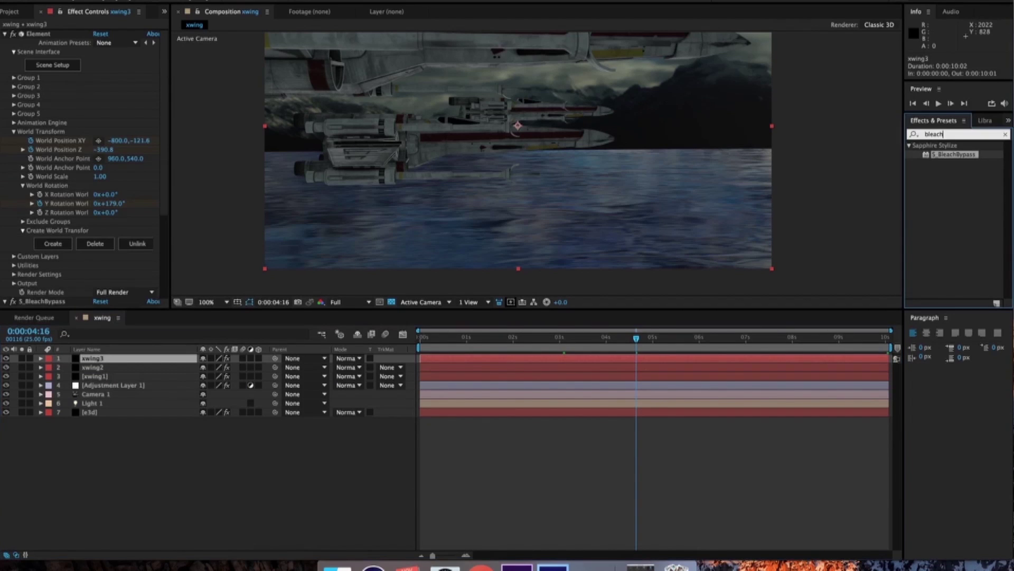
{"action": "key", "text": "BackSpace"}
{"action": "key", "text": "BackSpace"}
{"action": "key", "text": "BackSpace"}
{"action": "key", "text": "BackSpace"}
{"action": "key", "text": "BackSpace"}
{"action": "key", "text": "BackSpace"}
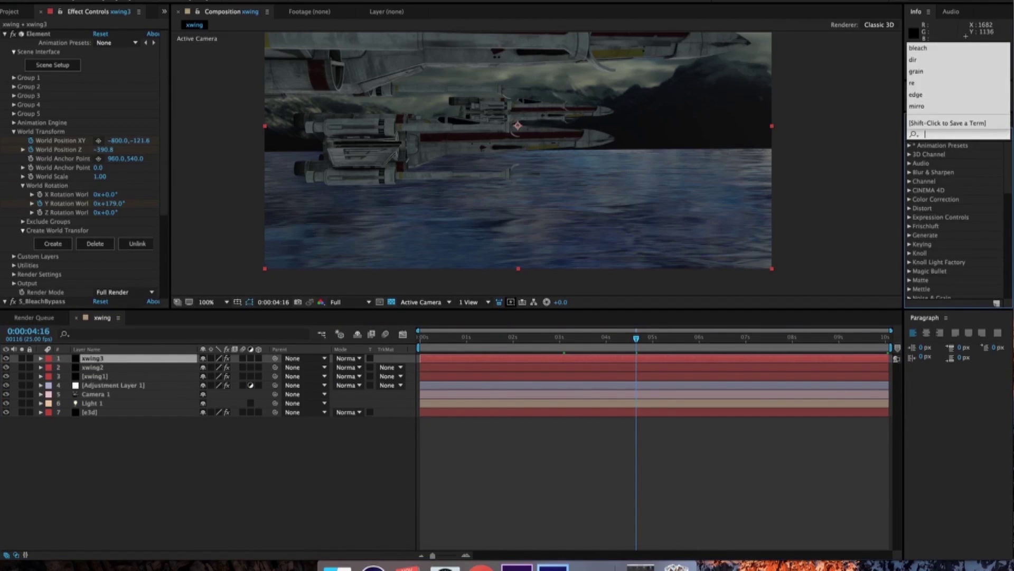
{"action": "left_click", "coordinate": [966, 36]}
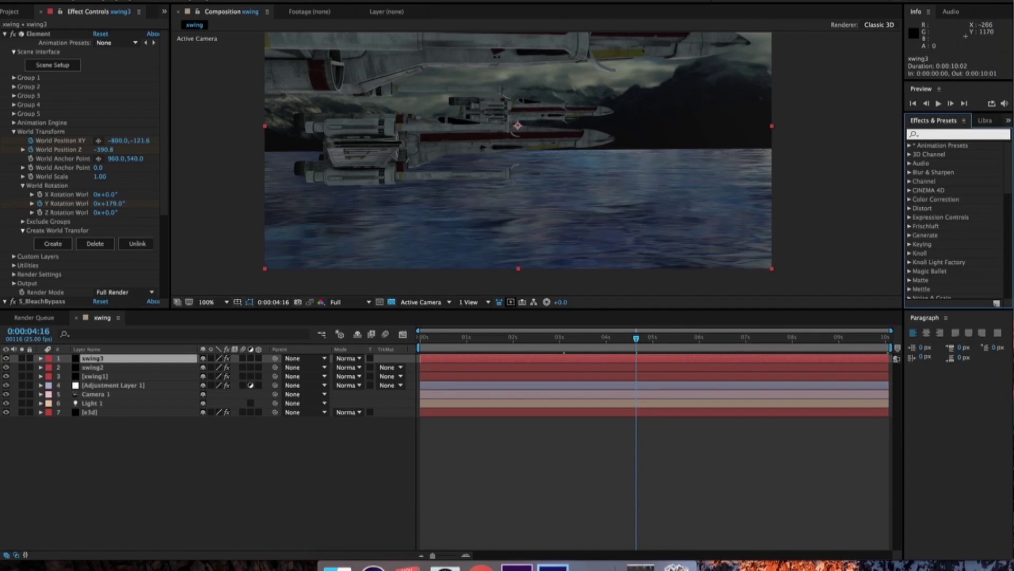
{"action": "type", "text": "fris"}
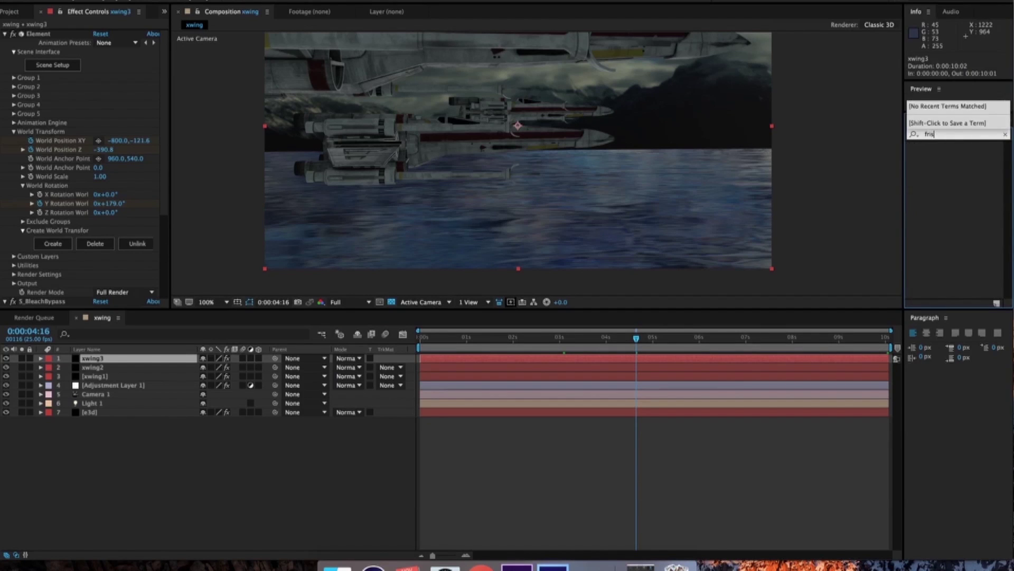
{"action": "type", "text": "ch"}
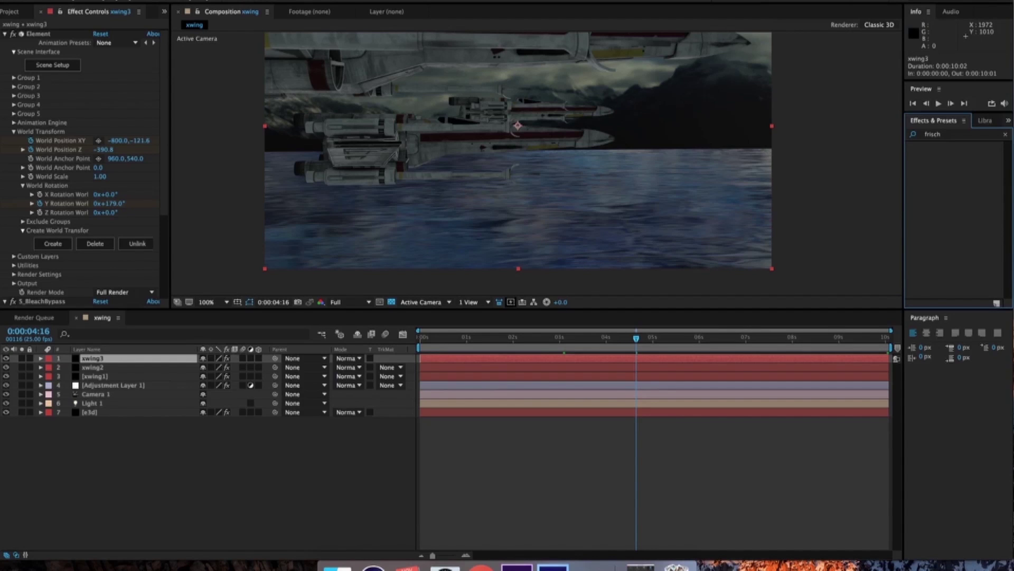
Apply Frischluft's FL Out Of Focus effect to the xwing3 layer
{"action": "left_click", "coordinate": [217, 1]}
{"action": "key", "text": "Escape"}
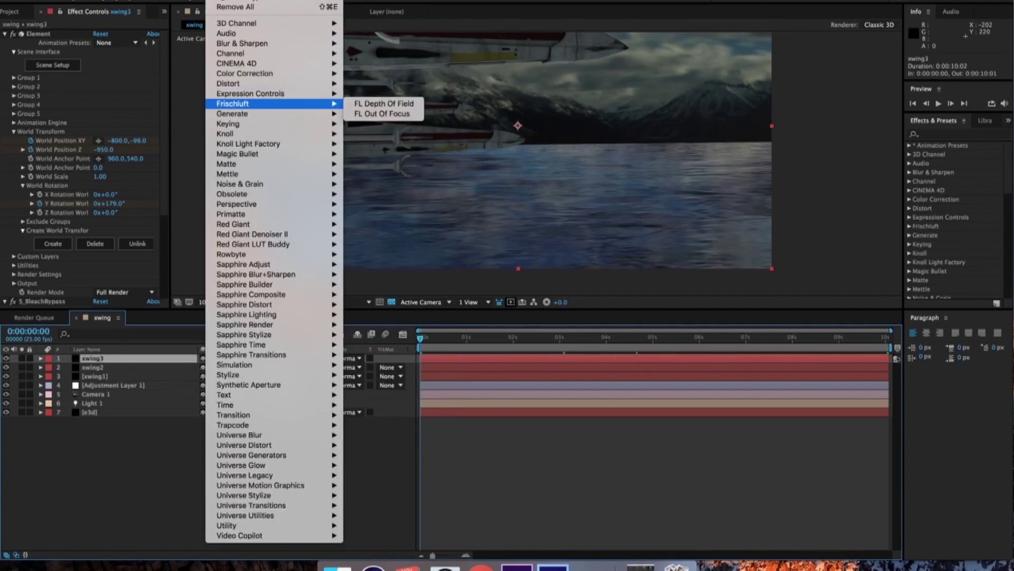
{"action": "left_click", "coordinate": [381, 113]}
Try an Amount of 18 in xwing3's S_BleachBypass effect, and undo the change
{"action": "left_click", "coordinate": [102, 96]}
{"action": "type", "text": "18"}
{"action": "key", "text": "Return"}
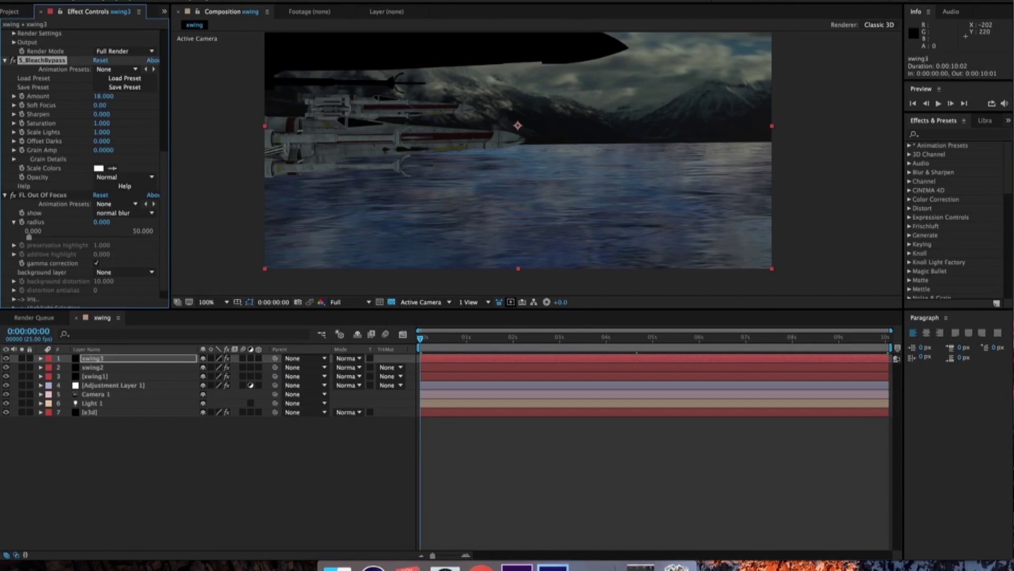
{"action": "key", "text": "super+z"}
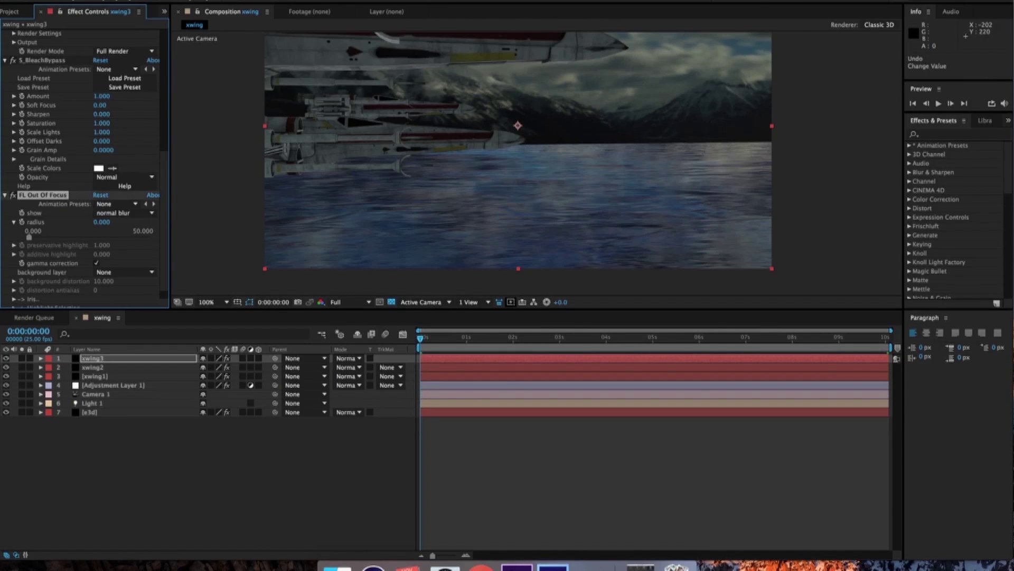
Collapse xwing3's Element and S_BleachBypass settings, and set the FL Out Of Focus radius to 9.1, trying 17.5 first
{"action": "left_click", "coordinate": [4, 60]}
{"action": "scroll", "coordinate": [80, 158], "scroll_direction": "up", "scroll_amount": 5}
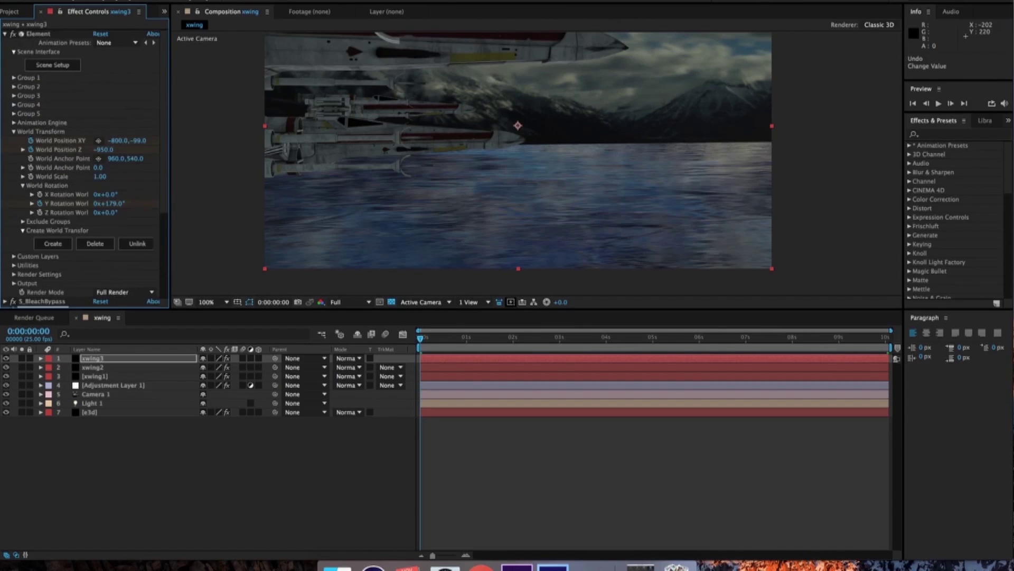
{"action": "left_click", "coordinate": [4, 34]}
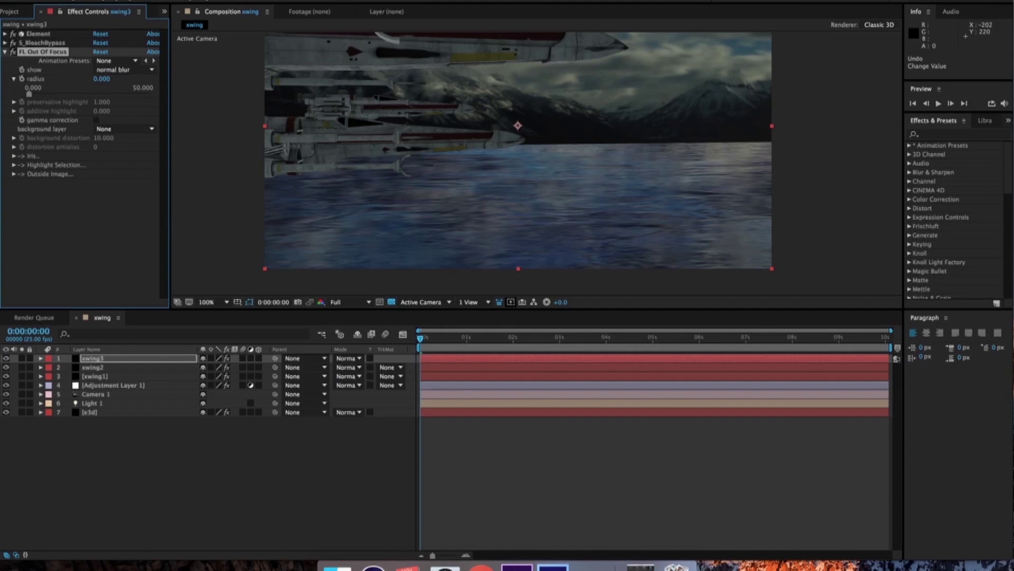
{"action": "left_click", "coordinate": [102, 79]}
{"action": "key", "text": "Return"}
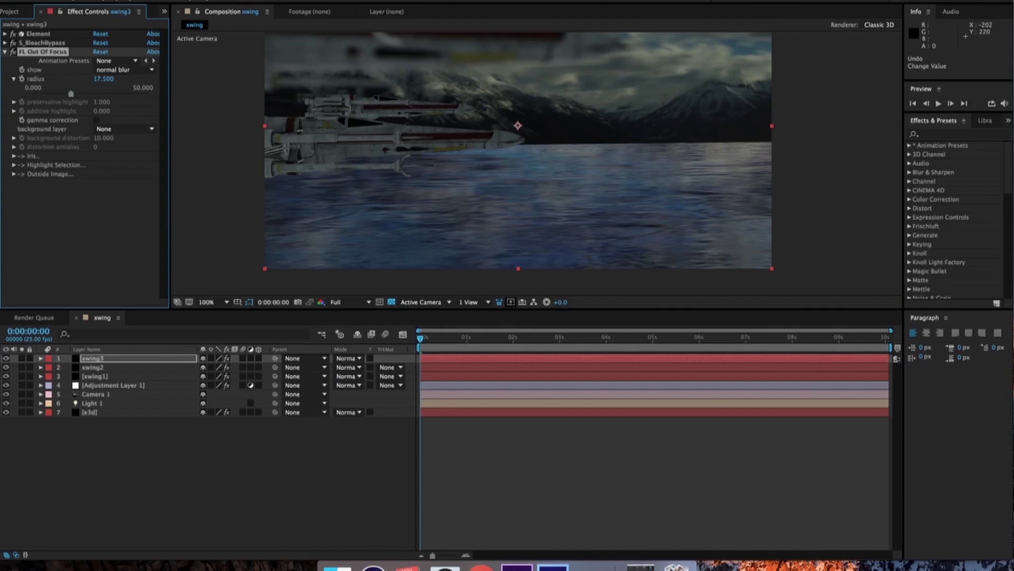
{"action": "left_click_drag", "start_coordinate": [102, 78], "coordinate": [66, 79]}
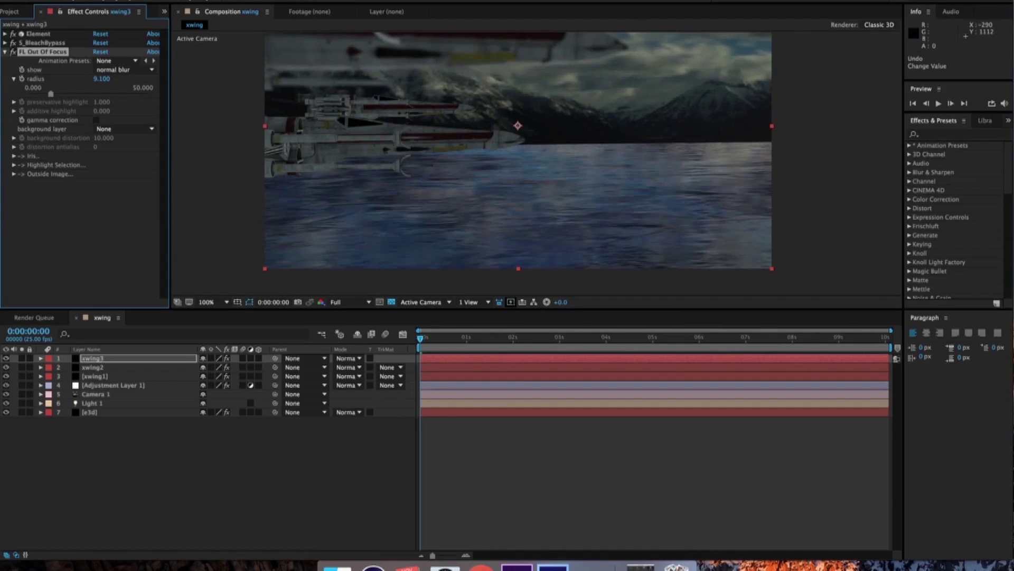
Undo a trial Amount change in xwing1's S_BleachBypass, collapse that effect, and apply FL Out Of Focus to the layer
{"action": "left_click", "coordinate": [95, 376]}
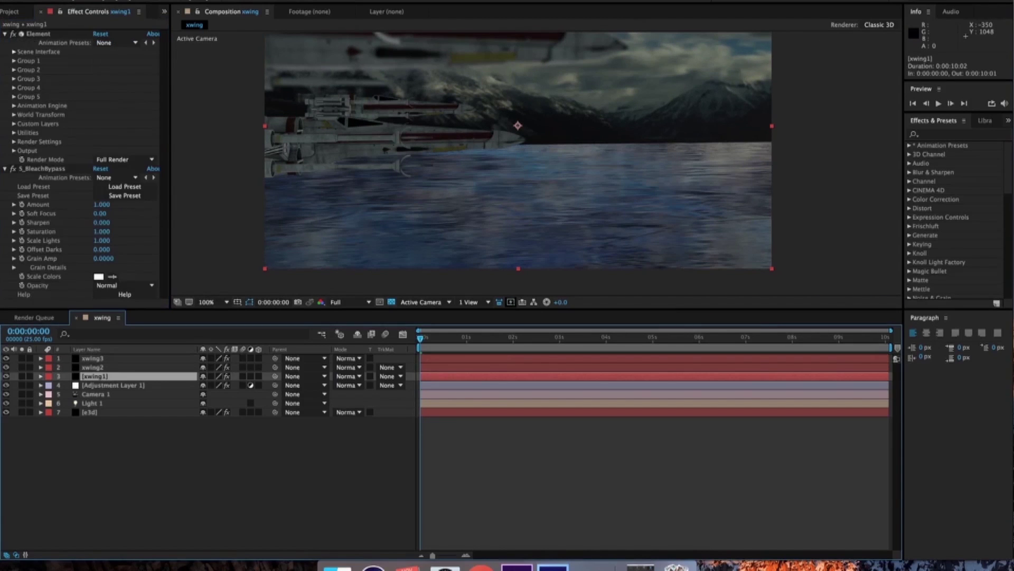
{"action": "left_click", "coordinate": [101, 205]}
{"action": "key", "text": "Return"}
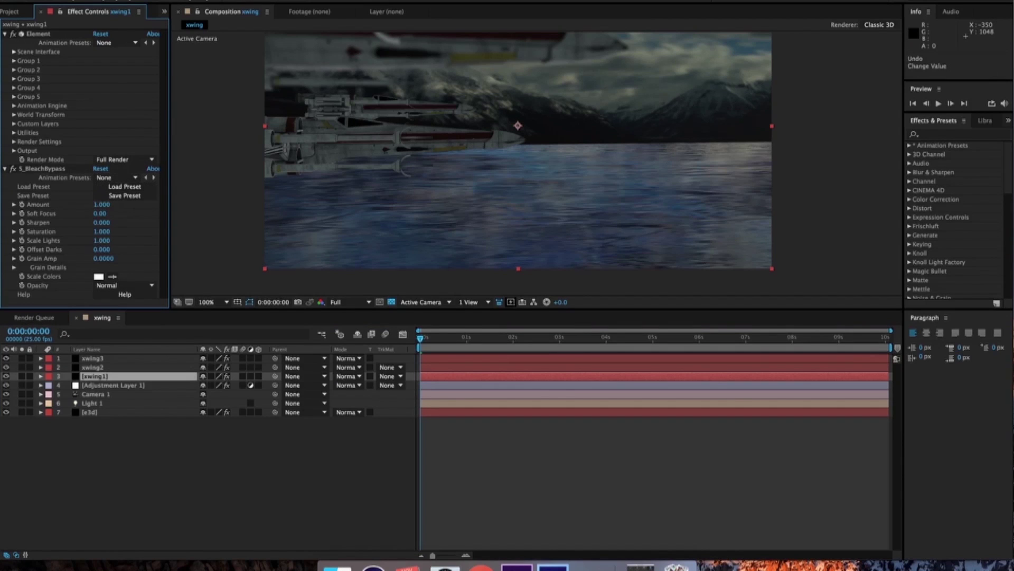
{"action": "left_click", "coordinate": [5, 169]}
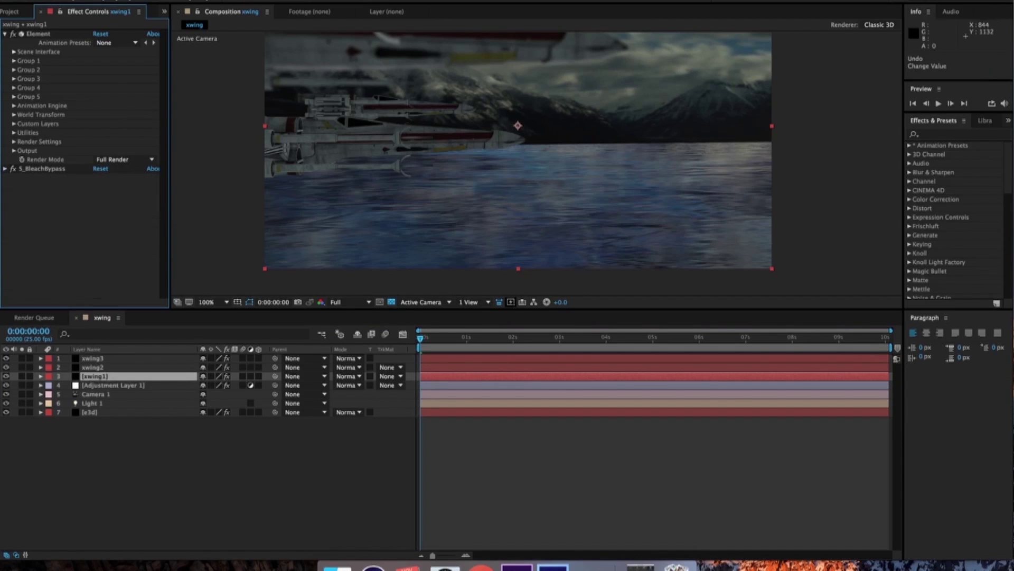
{"action": "left_click", "coordinate": [214, 1]}
{"action": "left_click", "coordinate": [238, 1]}
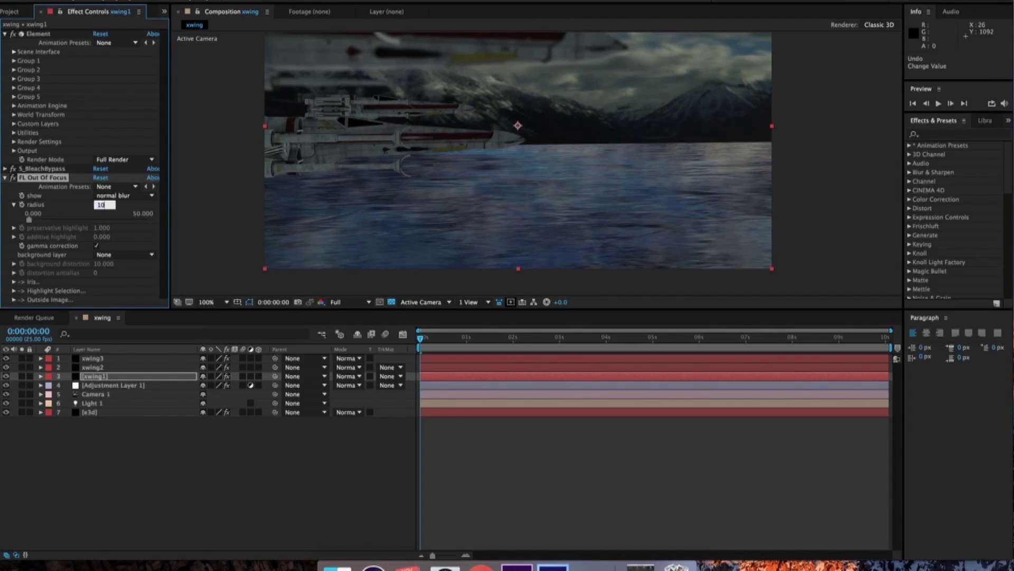
Set xwing1's FL Out Of Focus radius to 3, trying 10, 9.6 and 2 first
{"action": "key", "text": "Return"}
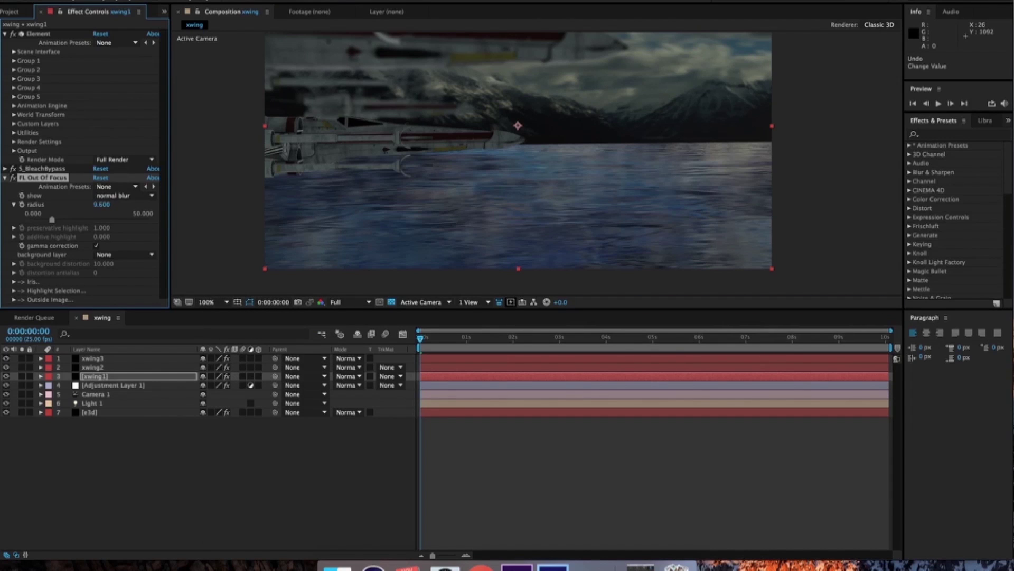
{"action": "left_click_drag", "start_coordinate": [52, 219], "coordinate": [45, 219]}
{"action": "left_click_drag", "start_coordinate": [43, 219], "coordinate": [40, 219]}
{"action": "type", "text": "2"}
{"action": "key", "text": "Return"}
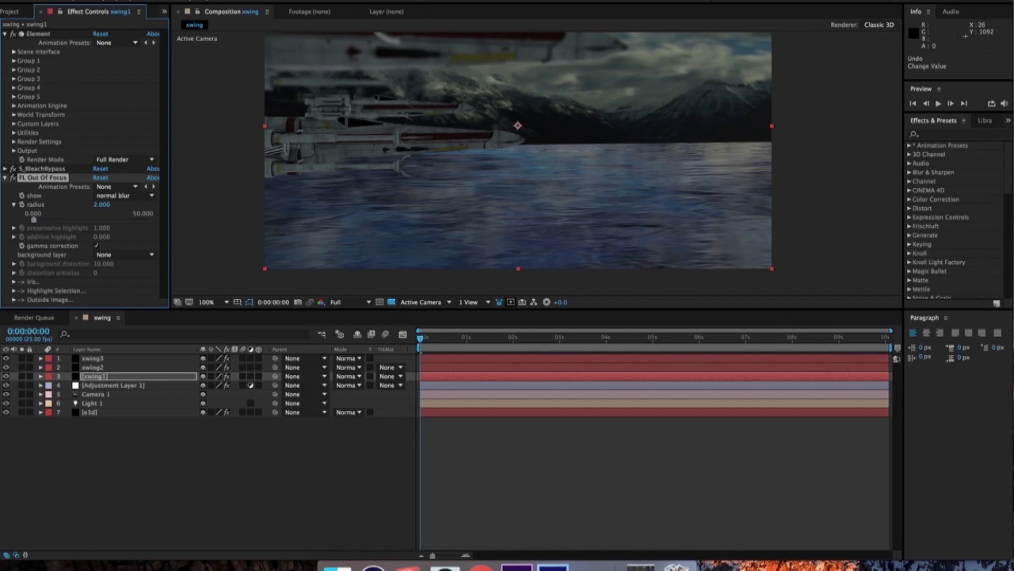
{"action": "key", "text": "Return"}
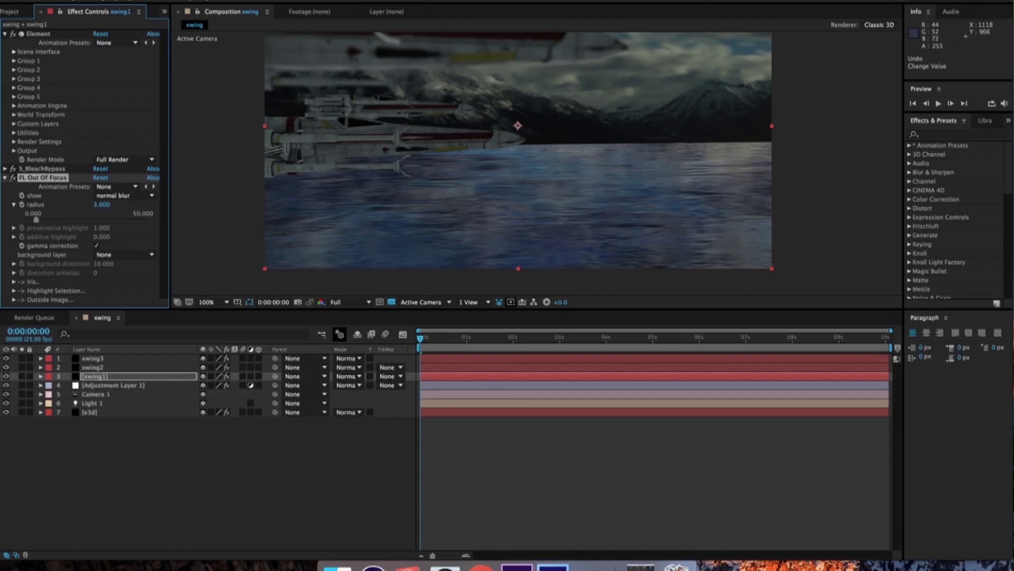
Collapse xwing2's Element and S_BleachBypass settings, and apply FL Out Of Focus to that layer with a radius of 2
{"action": "left_click", "coordinate": [99, 367]}
{"action": "left_click", "coordinate": [5, 34]}
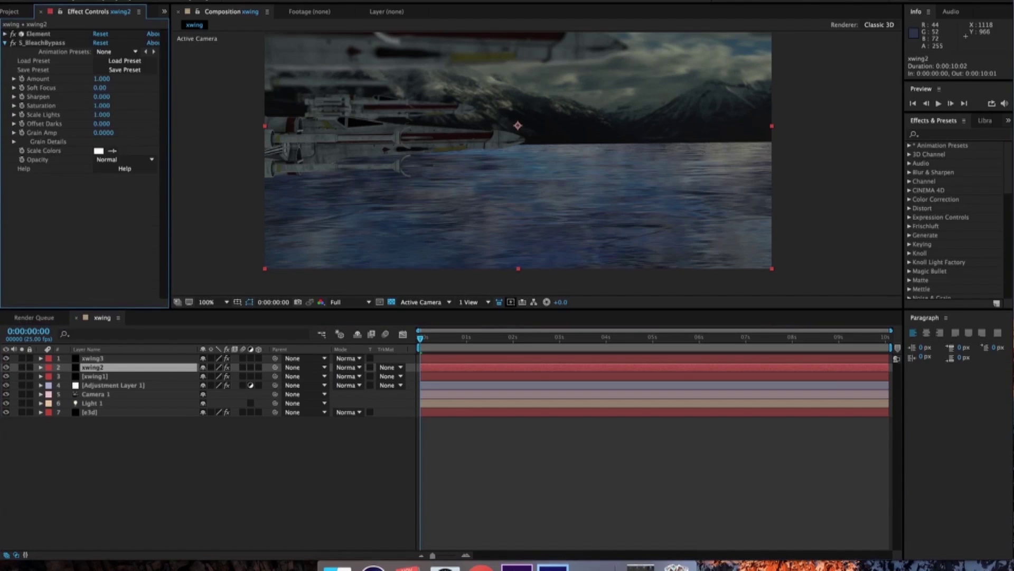
{"action": "left_click", "coordinate": [5, 43]}
{"action": "left_click", "coordinate": [215, 0]}
{"action": "left_click", "coordinate": [232, 0]}
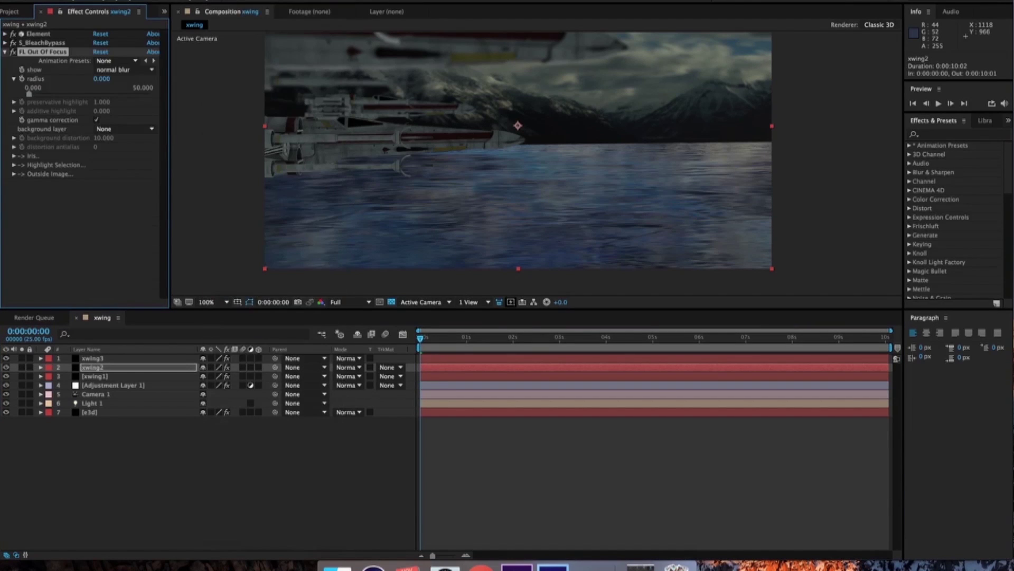
{"action": "type", "text": "2"}
{"action": "key", "text": "Return"}
Preview the blurred scene, check the frames at 0:00:05:16 and 0:00:09:18, and return to the start of the composition
{"action": "key", "text": "space"}
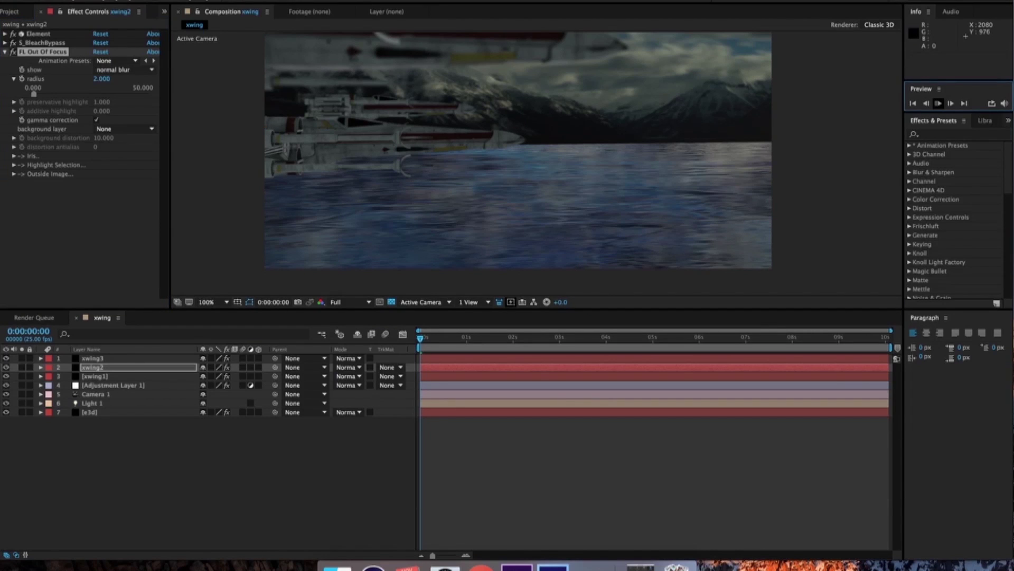
{"action": "key", "text": "space"}
{"action": "left_click_drag", "start_coordinate": [421, 338], "coordinate": [682, 338]}
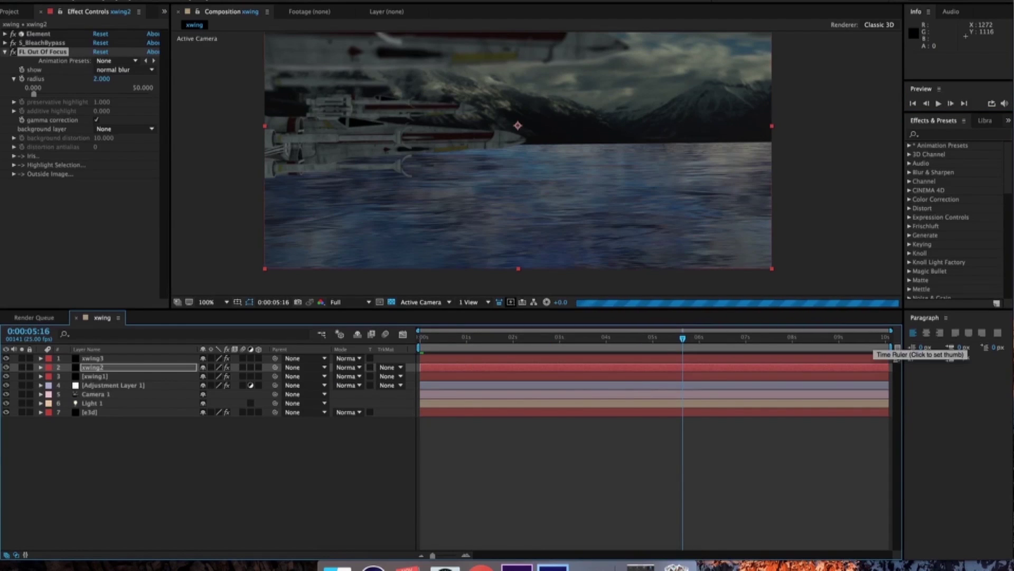
{"action": "left_click", "coordinate": [872, 338]}
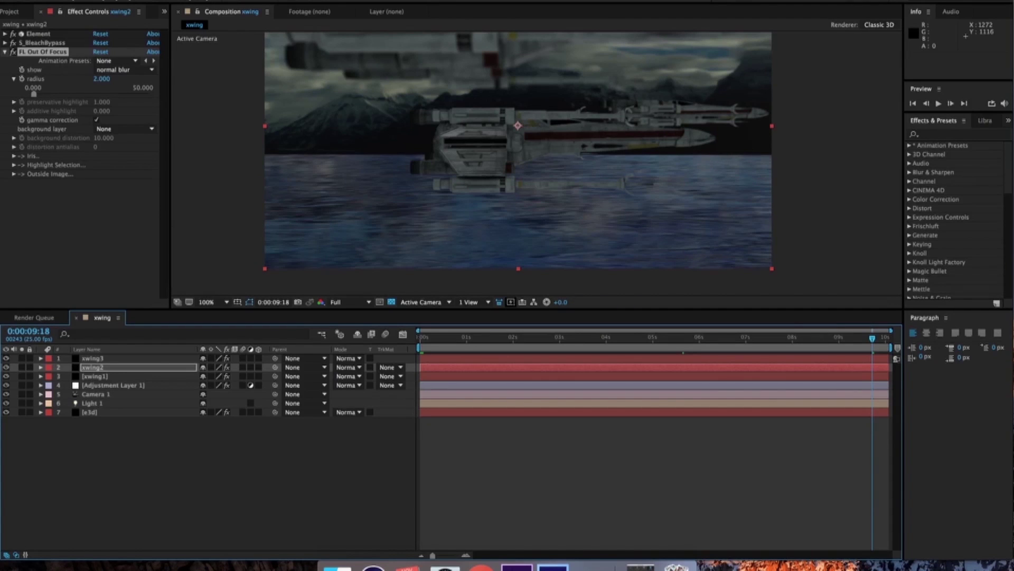
{"action": "key", "text": "Home"}
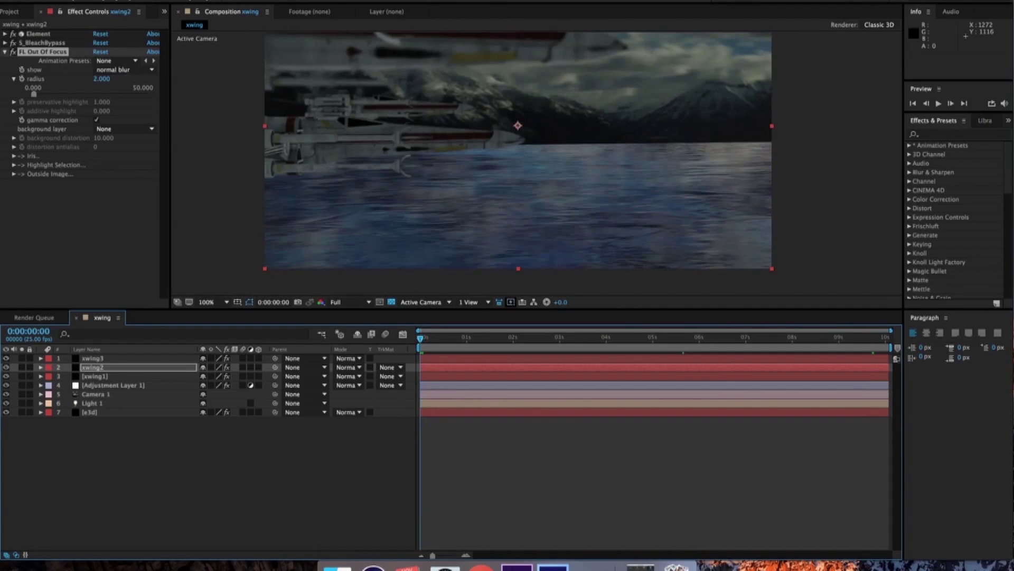
Create a new solid layer named opt_flare above xwing2 and apply Video Copilot's Optical Flares effect to it
{"action": "left_click", "coordinate": [190, 0]}
{"action": "mouse_move", "coordinate": [197, 0]}
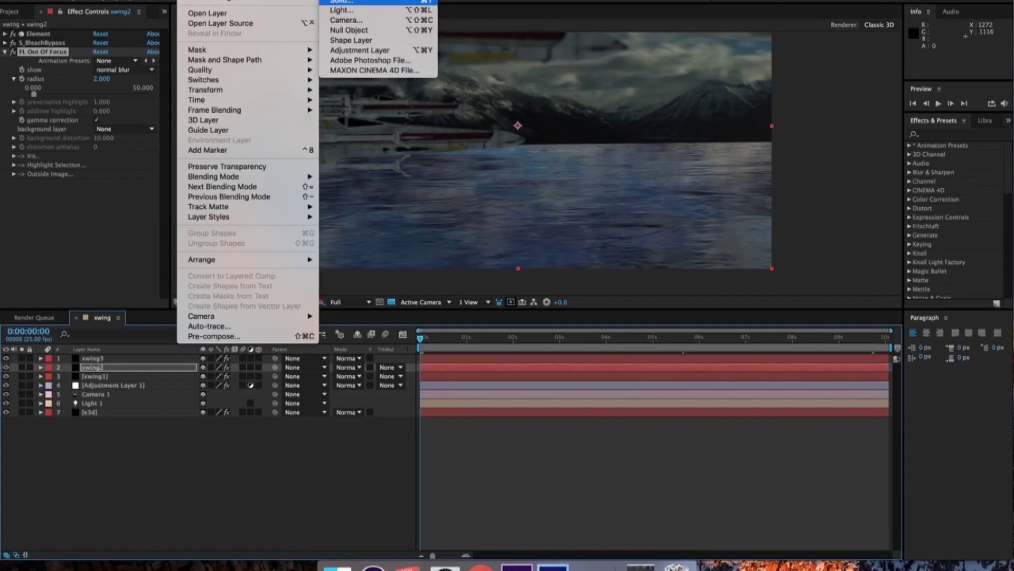
{"action": "left_click", "coordinate": [343, 2]}
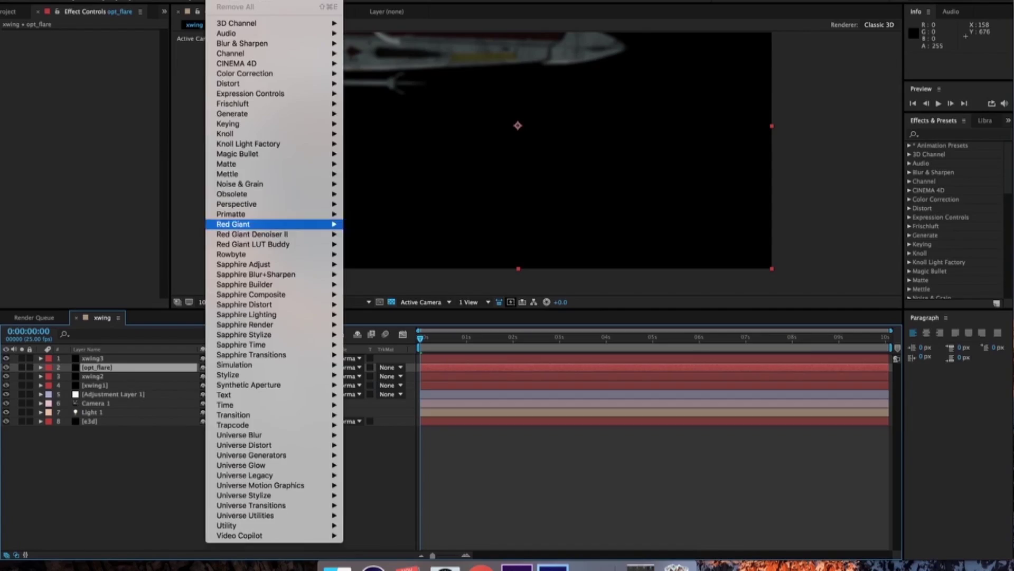
{"action": "mouse_move", "coordinate": [264, 535]}
{"action": "left_click", "coordinate": [377, 539]}
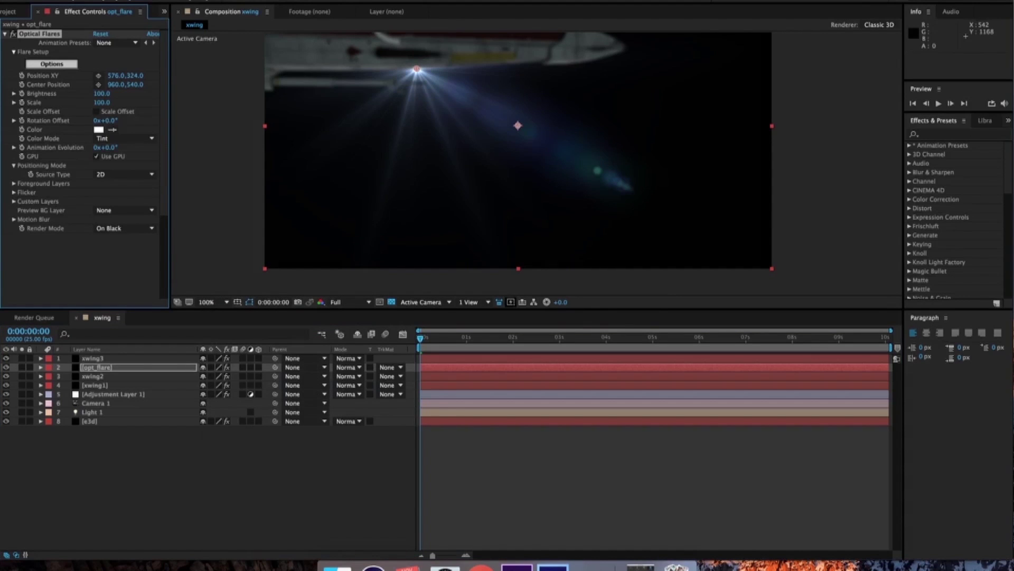
Move the flare to 1300, 410, and set its source type to 3D and its render mode to On Transparent
{"action": "left_click_drag", "start_coordinate": [417, 68], "coordinate": [625, 102]}
{"action": "left_click", "coordinate": [124, 174]}
{"action": "left_click", "coordinate": [116, 192]}
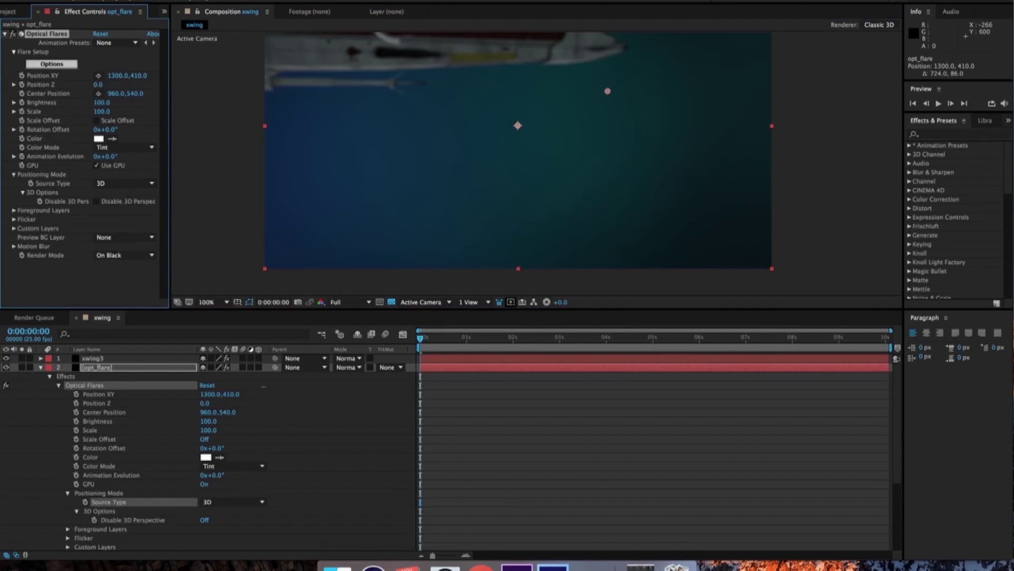
{"action": "left_click", "coordinate": [124, 255]}
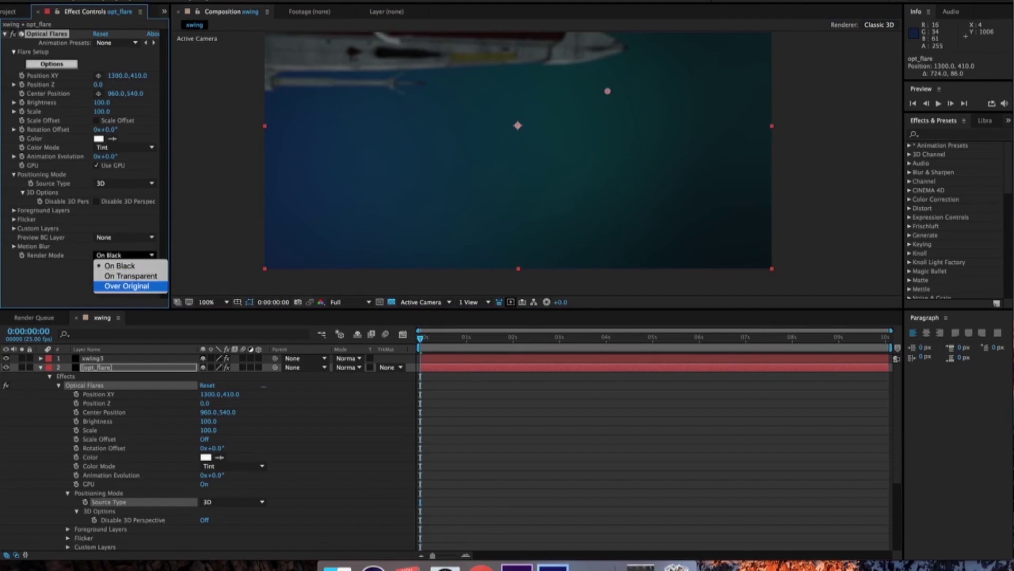
{"action": "left_click", "coordinate": [125, 287]}
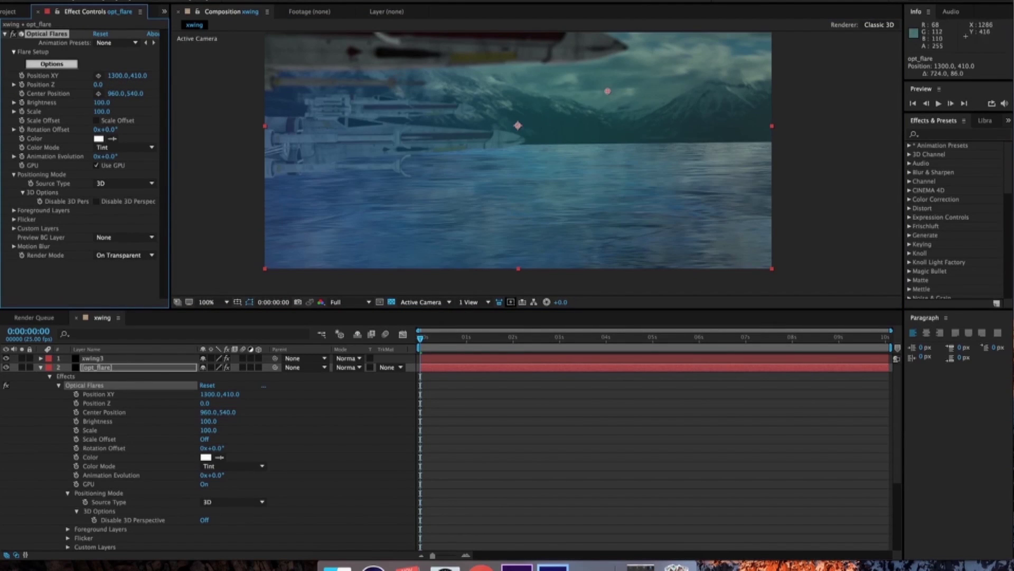
{"action": "left_click_drag", "start_coordinate": [604, 93], "coordinate": [583, 106]}
{"action": "key", "text": "super+z"}
{"action": "key", "text": "super+shift+a"}
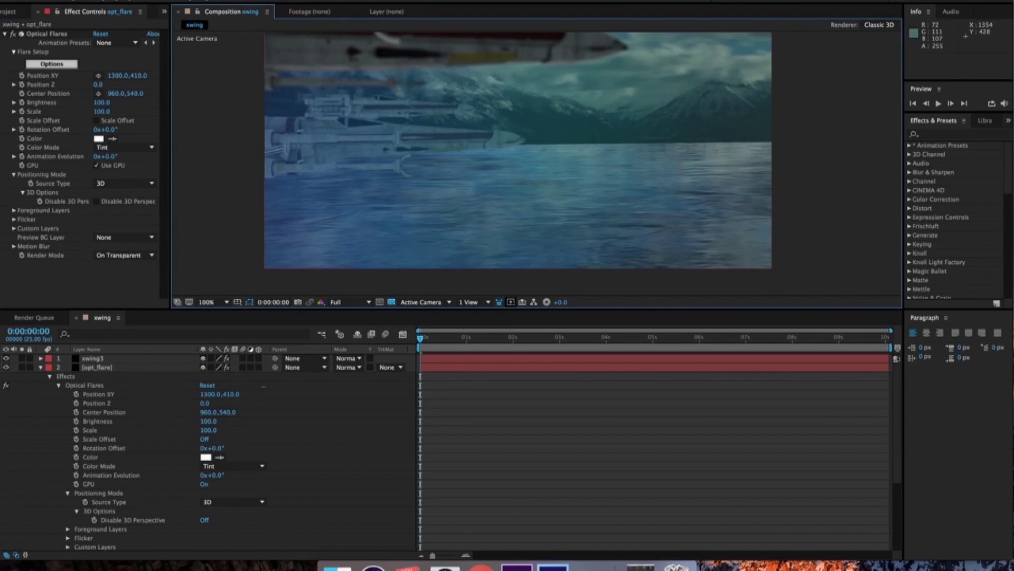
Open the Optical Flares options and load the Rim_Light preset from the Natural Flares folder
{"action": "left_click", "coordinate": [52, 64]}
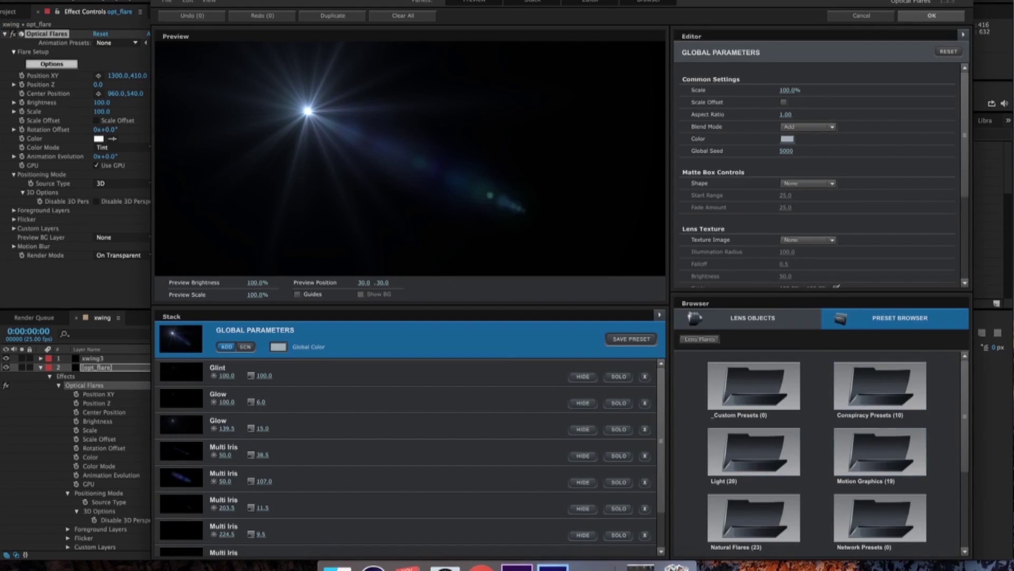
{"action": "left_click", "coordinate": [754, 515]}
{"action": "scroll", "coordinate": [867, 478], "scroll_direction": "down", "scroll_amount": 5}
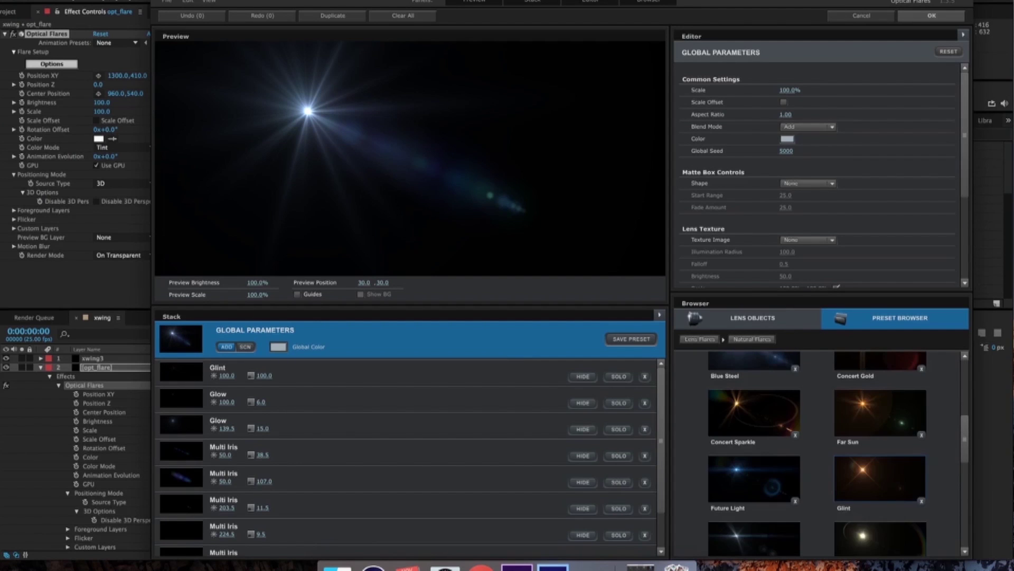
{"action": "scroll", "coordinate": [839, 453], "scroll_direction": "down", "scroll_amount": 4}
{"action": "scroll", "coordinate": [866, 441], "scroll_direction": "down", "scroll_amount": 3}
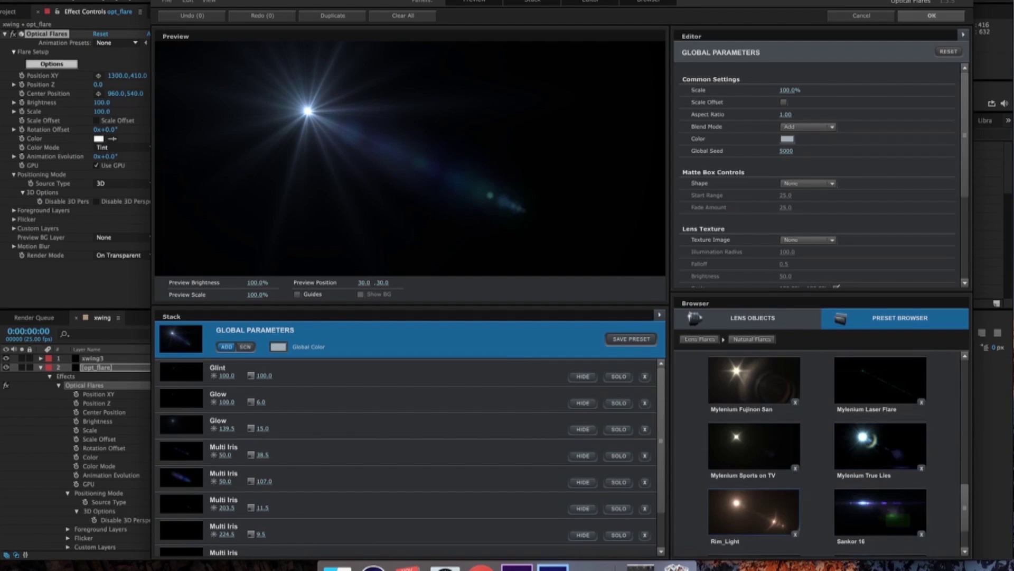
{"action": "left_click", "coordinate": [754, 511]}
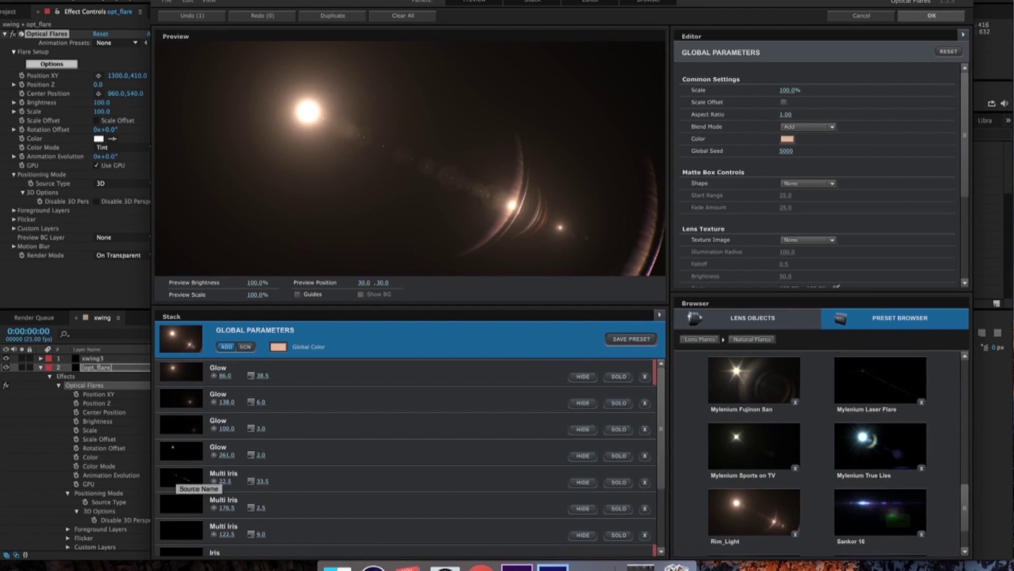
Hide the flare's Glow elements with brightness 138.0 and 100.0, accept the setup, and check the flare at 0:00:10:01
{"action": "scroll", "coordinate": [183, 478], "scroll_direction": "down", "scroll_amount": 4}
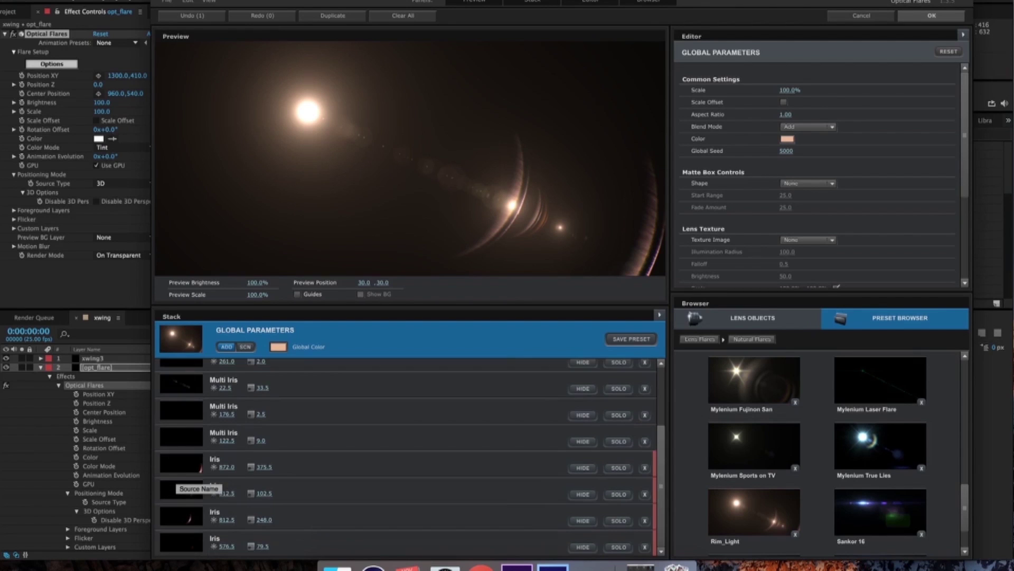
{"action": "left_click", "coordinate": [583, 547]}
{"action": "scroll", "coordinate": [407, 457], "scroll_direction": "up", "scroll_amount": 3}
{"action": "left_click", "coordinate": [583, 421]}
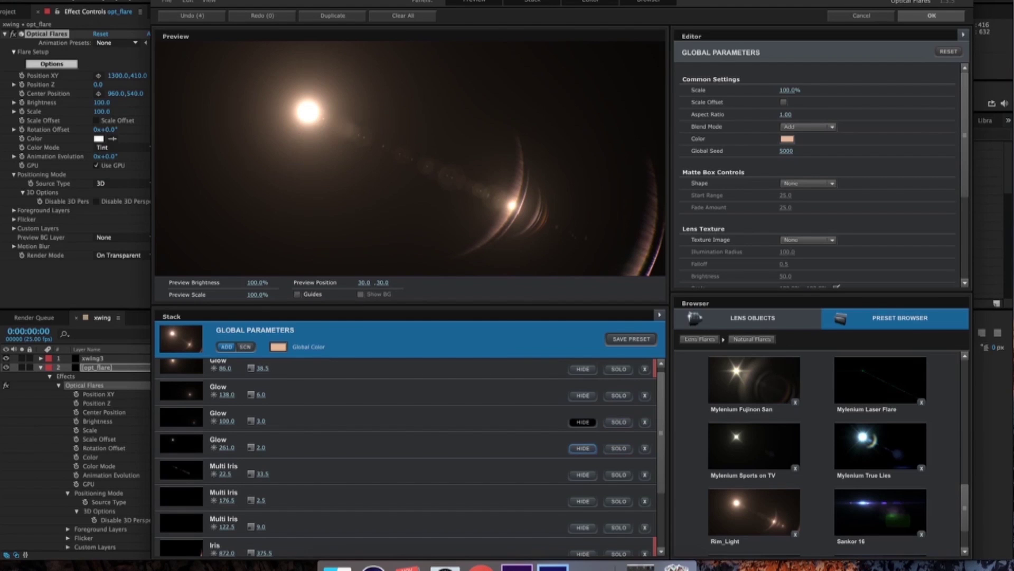
{"action": "left_click", "coordinate": [583, 448]}
{"action": "left_click", "coordinate": [582, 448]}
{"action": "scroll", "coordinate": [582, 448], "scroll_direction": "up", "scroll_amount": 1}
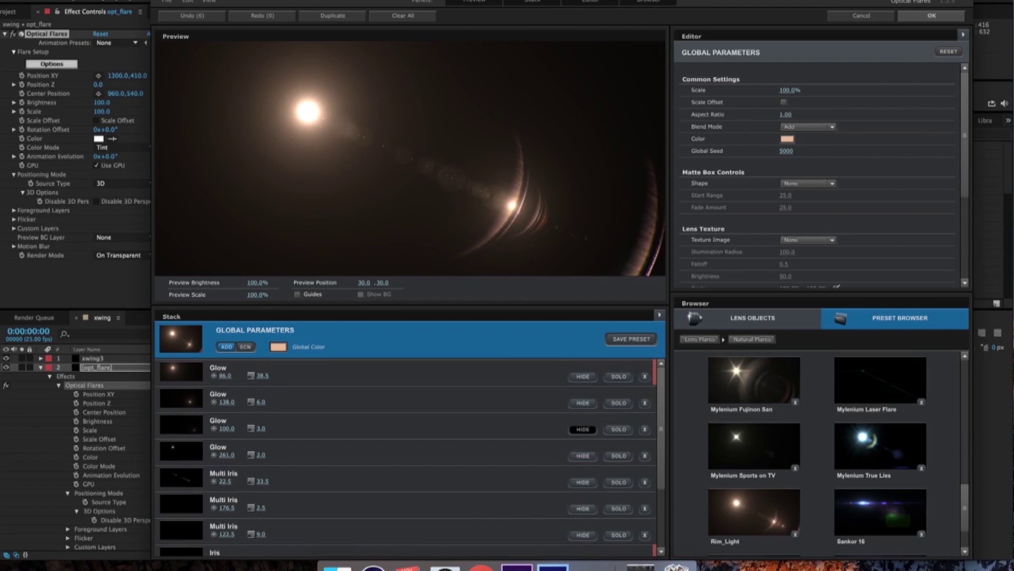
{"action": "left_click", "coordinate": [580, 394]}
{"action": "left_click", "coordinate": [583, 403]}
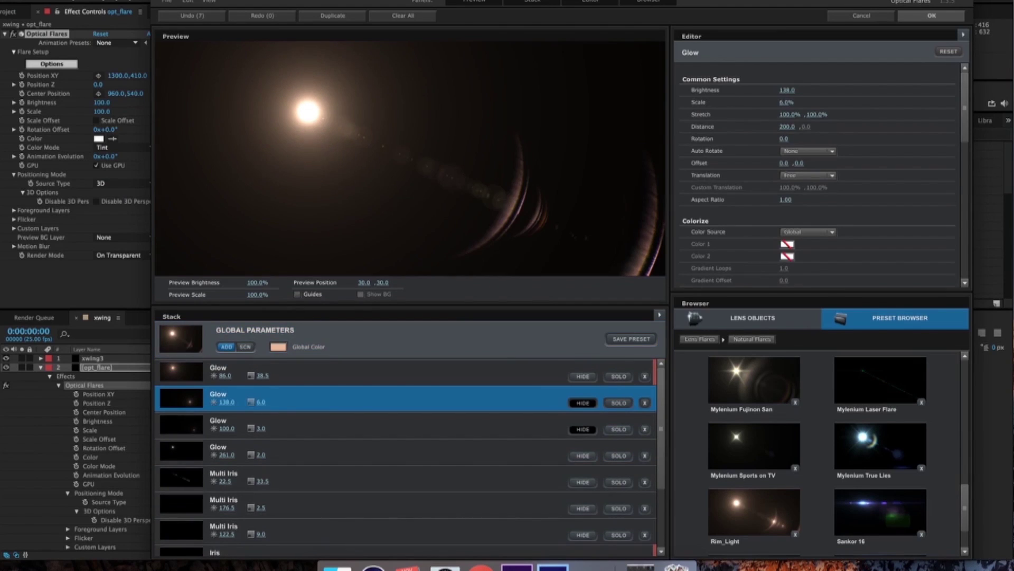
{"action": "left_click", "coordinate": [932, 15]}
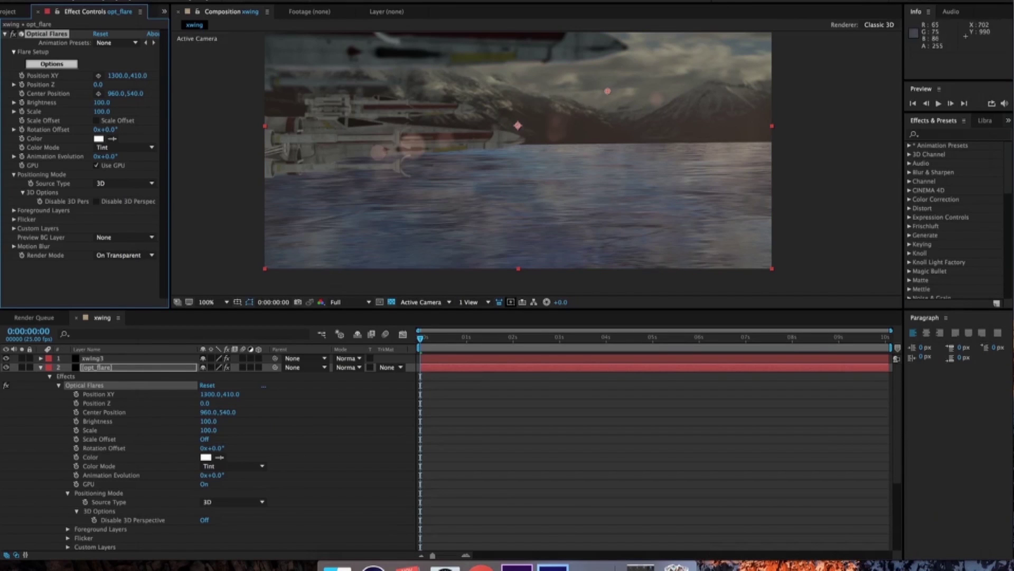
{"action": "left_click_drag", "start_coordinate": [420, 338], "coordinate": [887, 338]}
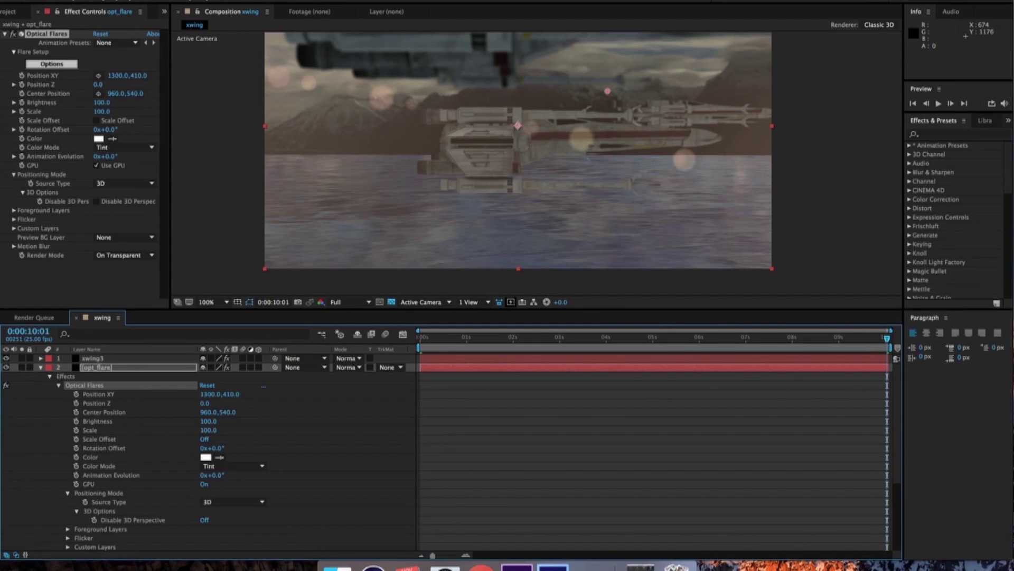
Try flare center positions of 1348, 294 and 2060, 572 with a Position Z of 280, and undo the changes
{"action": "left_click", "coordinate": [98, 93]}
{"action": "left_click", "coordinate": [621, 60]}
{"action": "left_click_drag", "start_coordinate": [621, 59], "coordinate": [687, 175]}
{"action": "key", "text": "ctrl+z"}
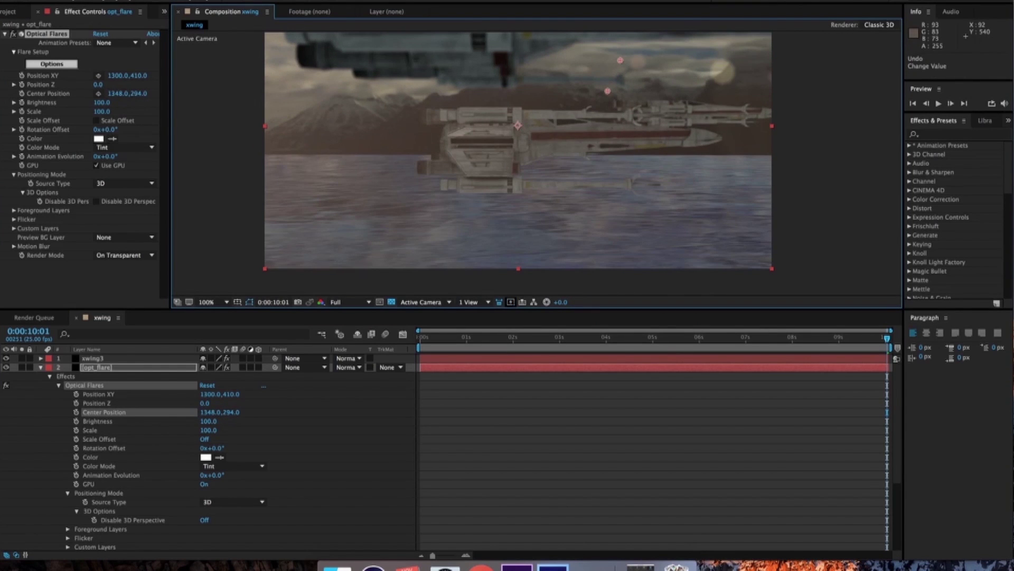
{"action": "left_click_drag", "start_coordinate": [98, 85], "coordinate": [364, 84]}
{"action": "left_click_drag", "start_coordinate": [265, 84], "coordinate": [113, 85]}
{"action": "left_click_drag", "start_coordinate": [621, 60], "coordinate": [808, 134]}
{"action": "key", "text": "s"}
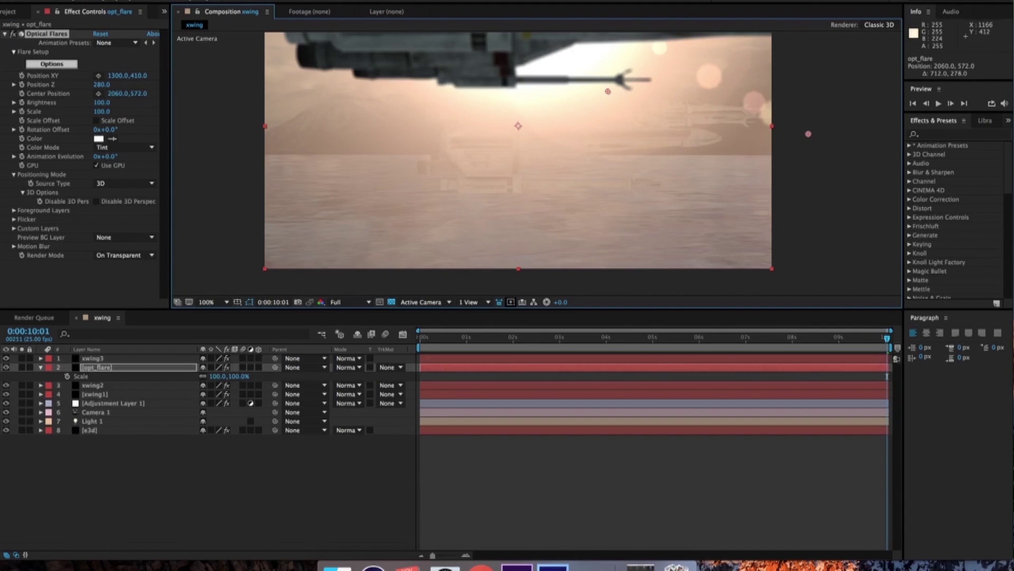
{"action": "key", "text": "super+z"}
{"action": "key", "text": "super+z"}
{"action": "key", "text": "super+z"}
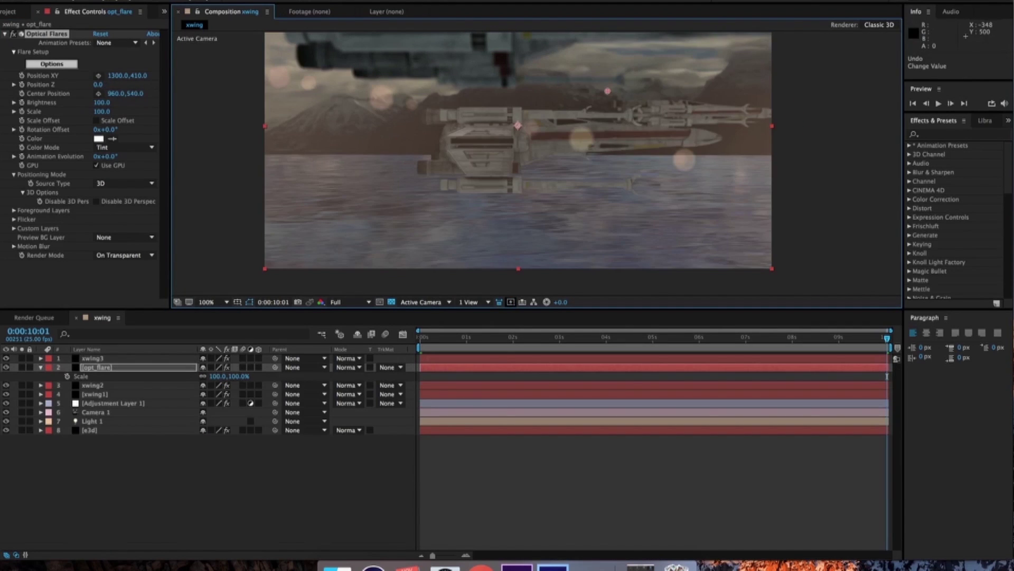
Reposition the flare to -308, 208 with a Position Z of 1140 and a center position of 960, 557
{"action": "left_click_drag", "start_coordinate": [607, 91], "coordinate": [245, 144]}
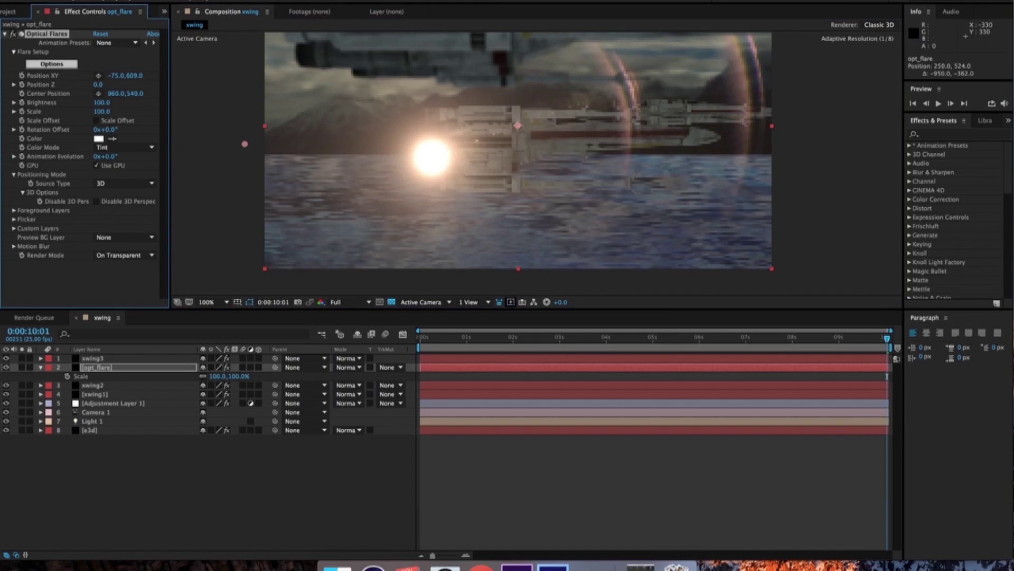
{"action": "mouse_move", "coordinate": [99, 84]}
{"action": "left_mouse_down"}
{"action": "mouse_move", "coordinate": [173, 85]}
{"action": "mouse_move", "coordinate": [144, 94]}
{"action": "mouse_move", "coordinate": [178, 76]}
{"action": "mouse_move", "coordinate": [100, 75]}
{"action": "left_mouse_up"}
{"action": "left_click_drag", "start_coordinate": [245, 130], "coordinate": [182, 38]}
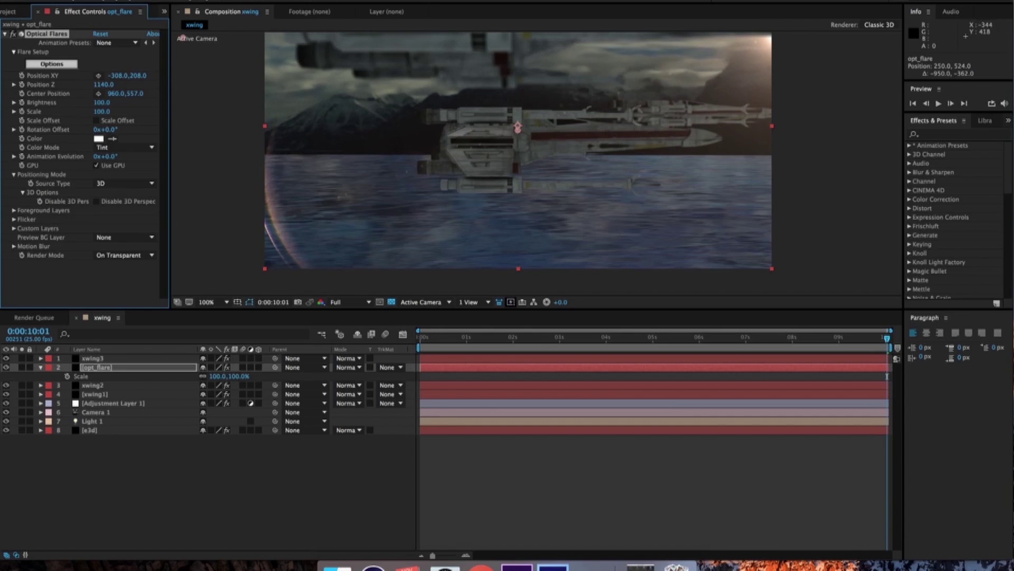
Set the flare's center position to 710, 557 and check the flare at the first frame and at 0:00:10:01
{"action": "left_click", "coordinate": [420, 338]}
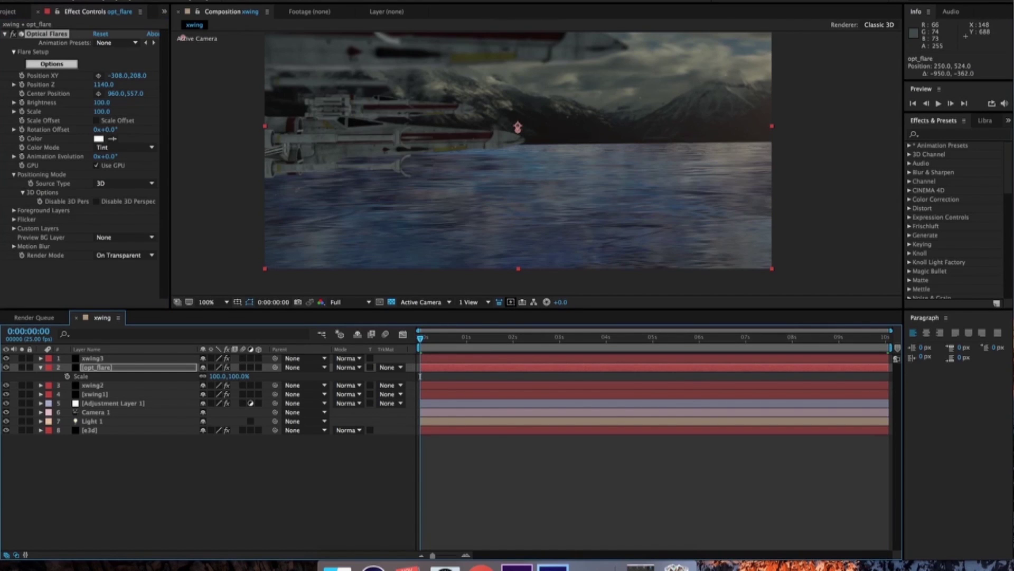
{"action": "left_click_drag", "start_coordinate": [115, 94], "coordinate": [101, 93]}
{"action": "left_click_drag", "start_coordinate": [871, 337], "coordinate": [888, 337]}
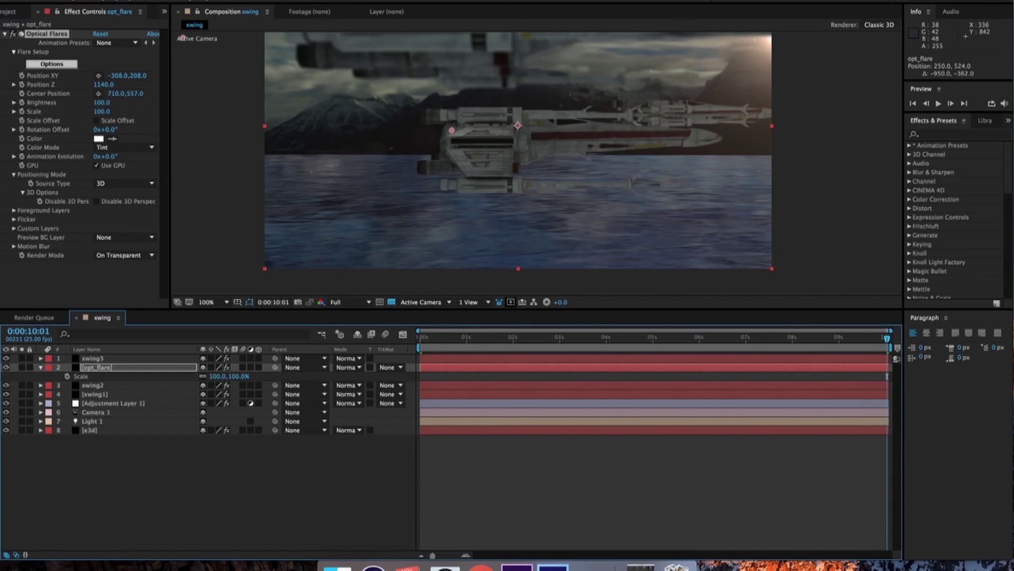
{"action": "left_click", "coordinate": [282, 174]}
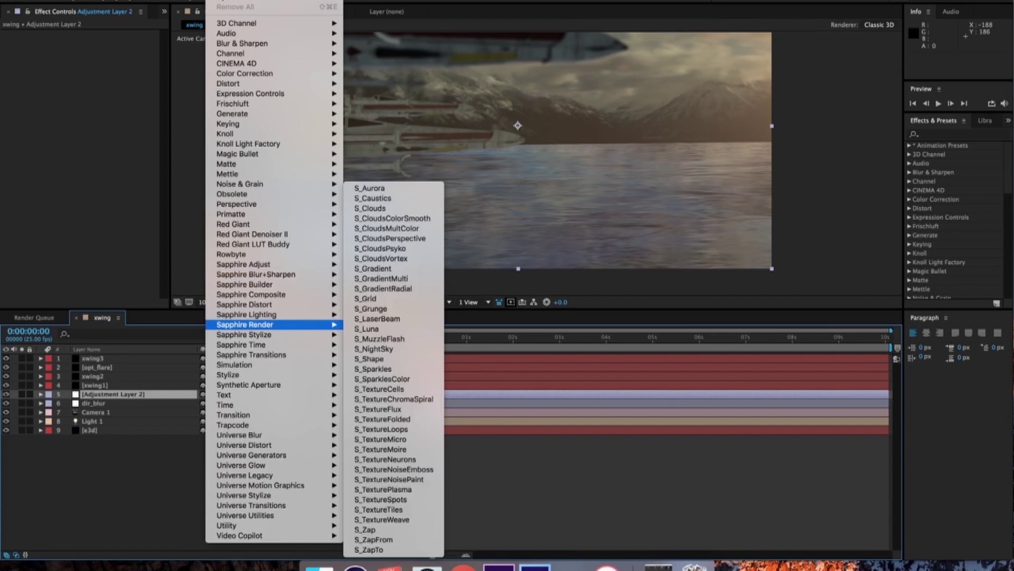
Search the effects for grain and apply S_Grain with the Light Grain preset to Adjustment Layer 2
{"action": "mouse_move", "coordinate": [243, 335]}
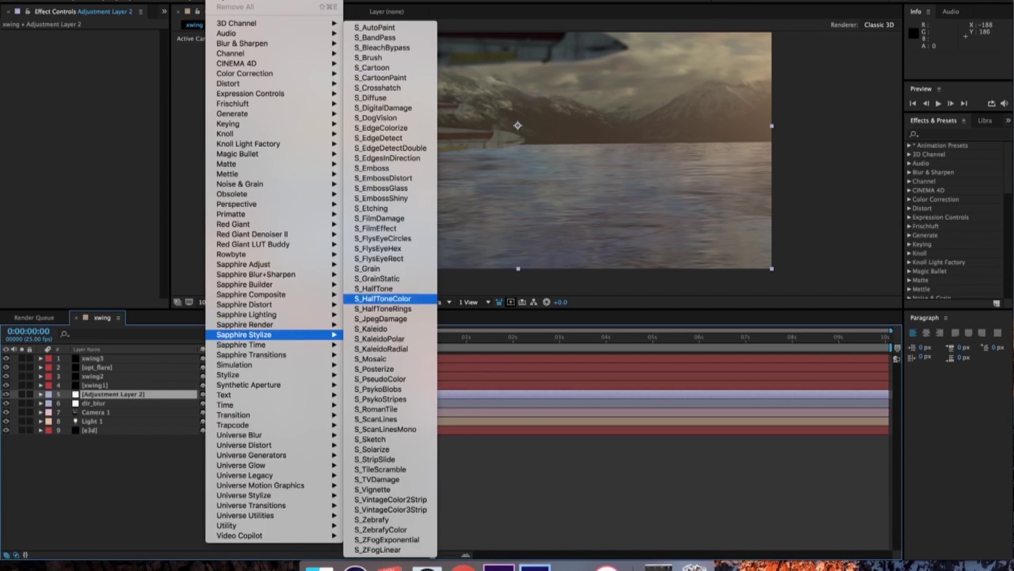
{"action": "left_click", "coordinate": [951, 134]}
{"action": "type", "text": "grain"}
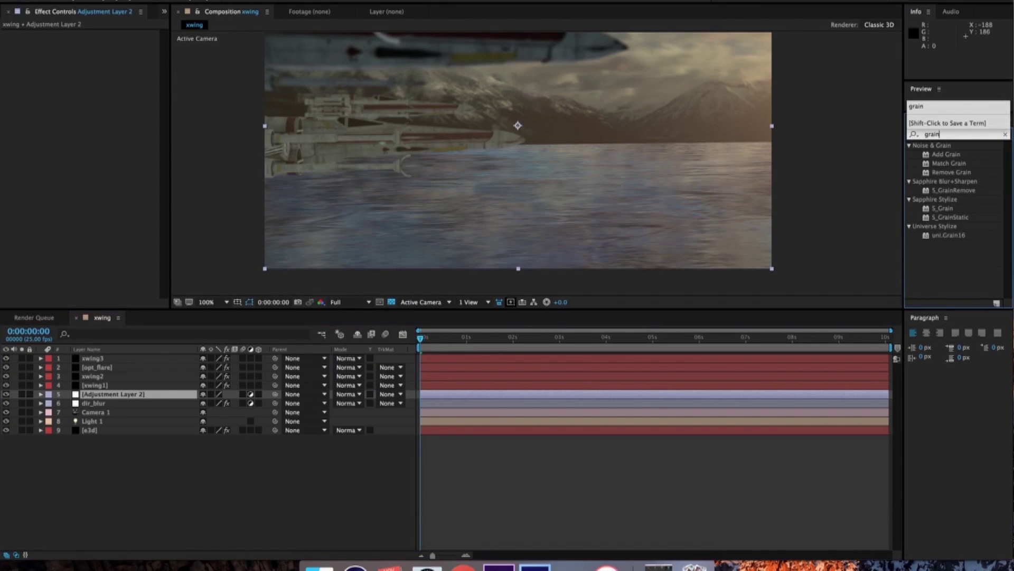
{"action": "double_click", "coordinate": [944, 208]}
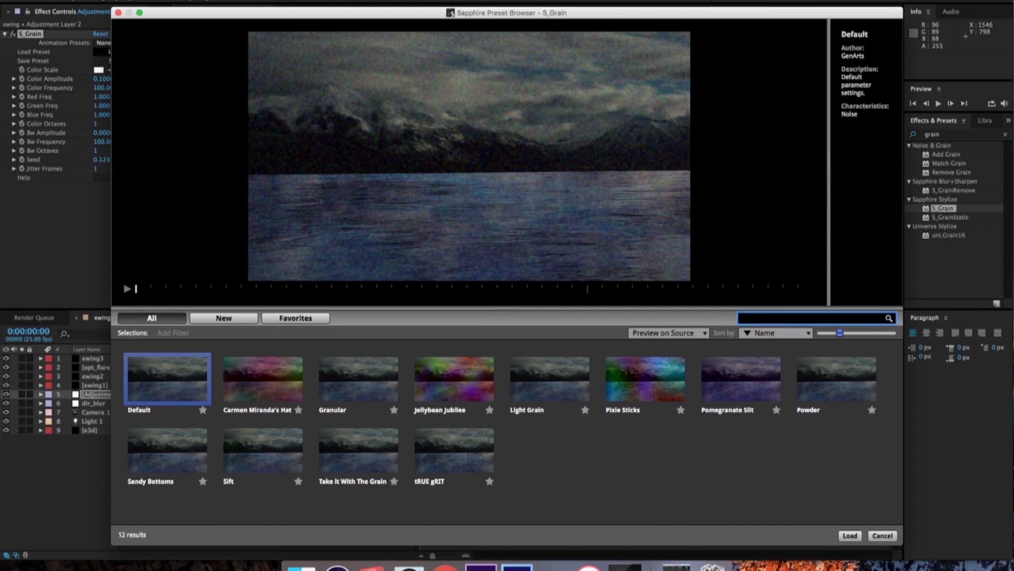
{"action": "left_click", "coordinate": [549, 379]}
{"action": "left_click", "coordinate": [851, 536]}
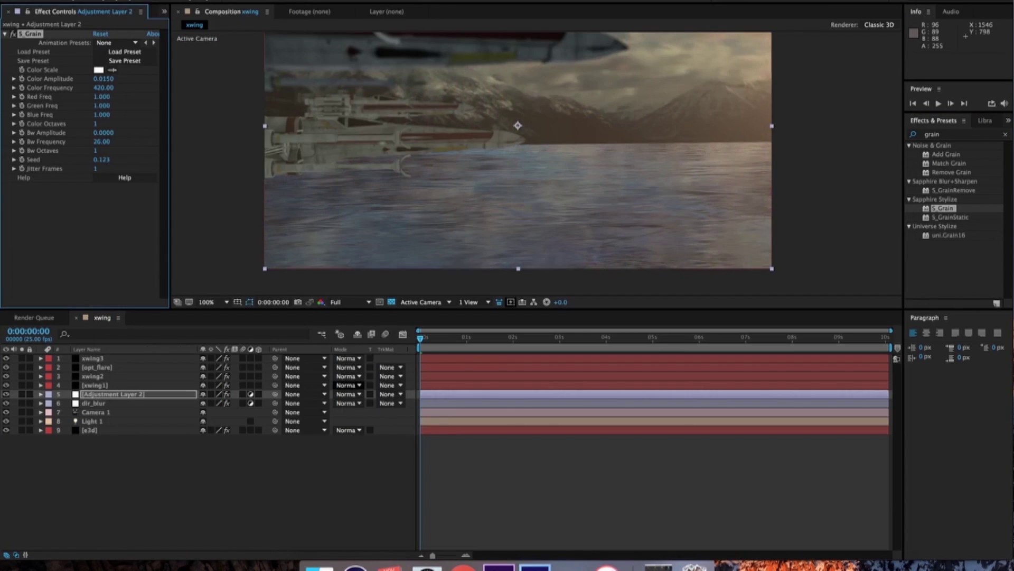
Scrub the composition from the first frame to 0:00:09:15 and back to review the graded, grained shot
{"action": "left_click", "coordinate": [422, 338]}
{"action": "left_click_drag", "start_coordinate": [422, 337], "coordinate": [868, 337]}
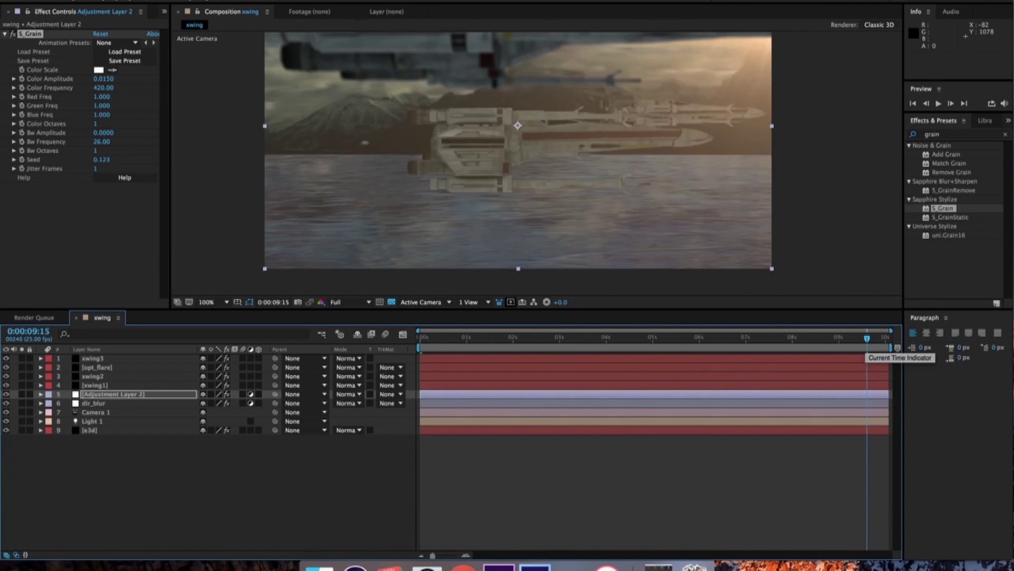
{"action": "left_click_drag", "start_coordinate": [868, 341], "coordinate": [420, 338]}
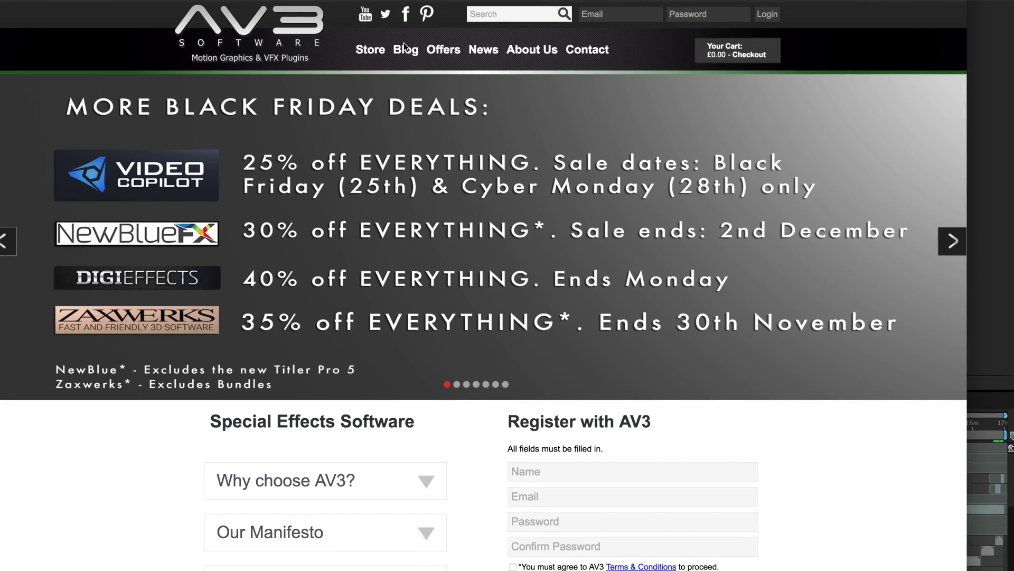
Switch to the AV3 Software website and open the Video Copilot product listing from the store's plugin manufacturers
{"action": "mouse_move", "coordinate": [381, 55]}
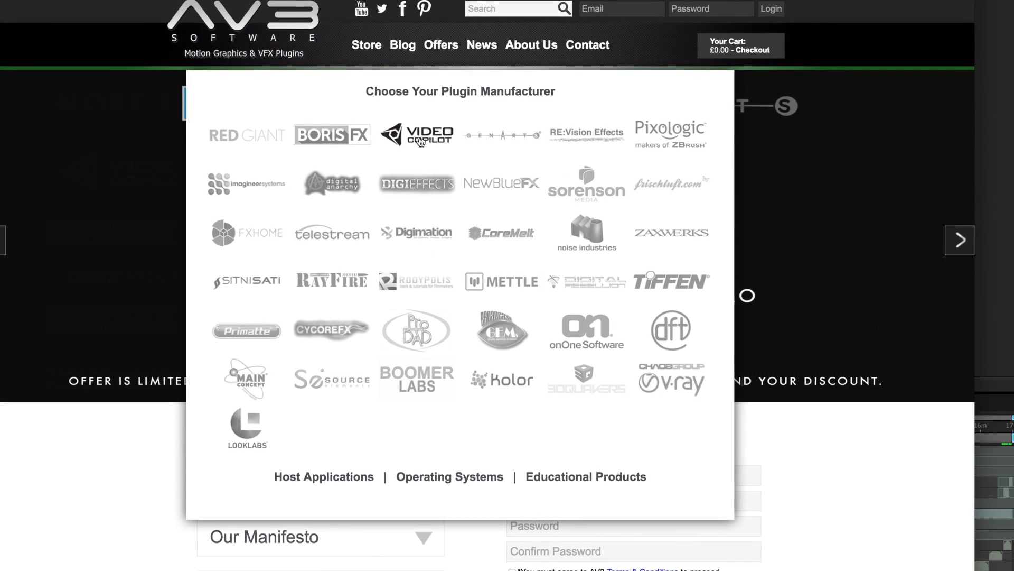
{"action": "left_click", "coordinate": [420, 141]}
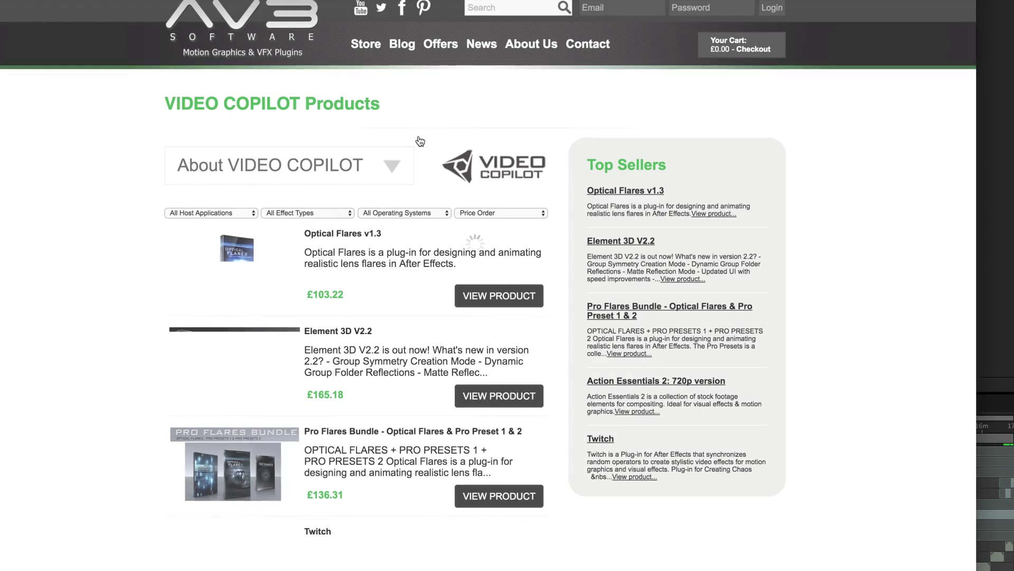